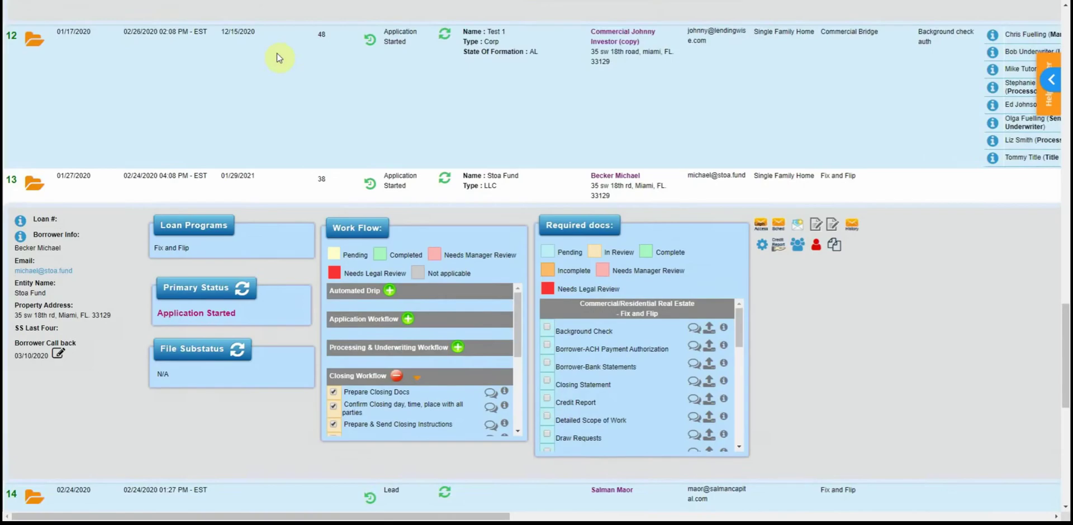
View the description of the Lead stage in the client file pipeline.
{"action": "scroll", "coordinate": [279, 58], "scroll_direction": "up", "scroll_amount": 20}
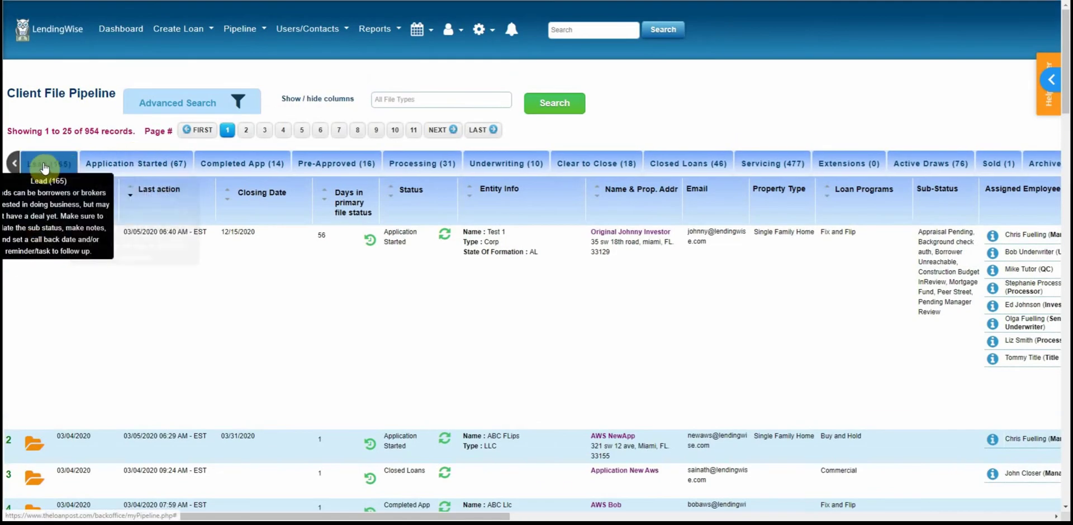
{"action": "mouse_move", "coordinate": [89, 175]}
{"action": "mouse_move", "coordinate": [49, 166]}
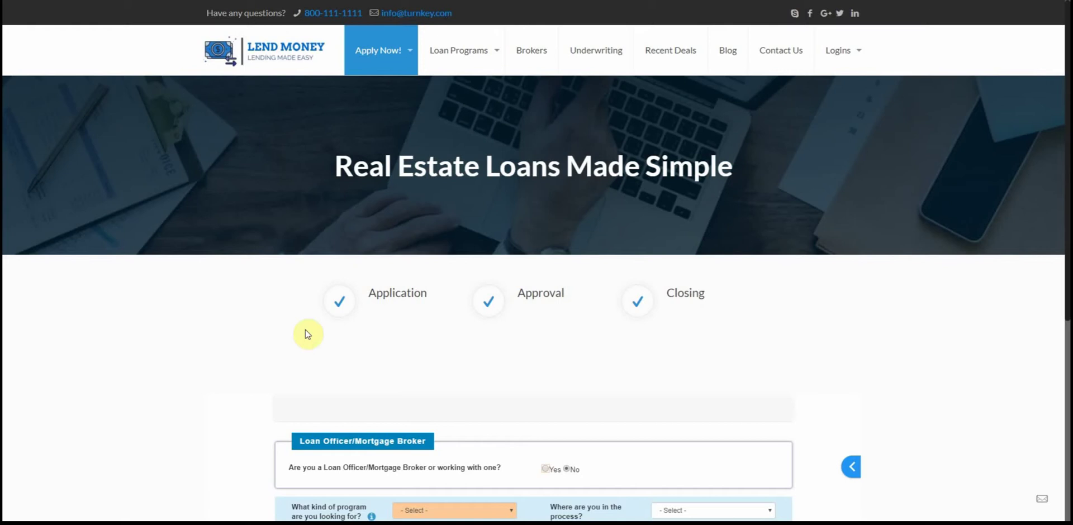
In the Lend Money website's application form, set the loan program to Fix and Flip and the process stage to Identified a Property.
{"action": "scroll", "coordinate": [306, 335], "scroll_direction": "down", "scroll_amount": 3}
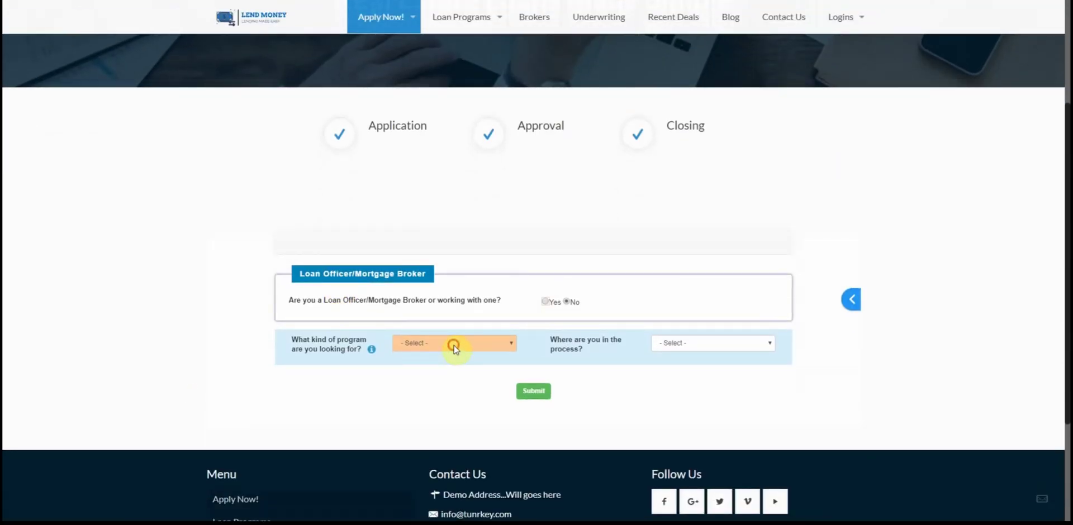
{"action": "left_click", "coordinate": [455, 348]}
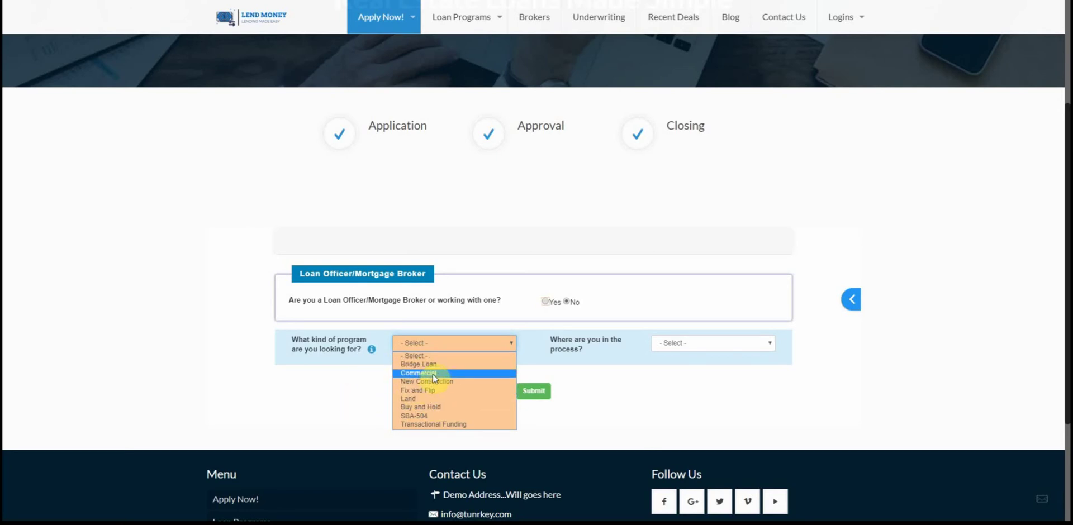
{"action": "left_click", "coordinate": [434, 390]}
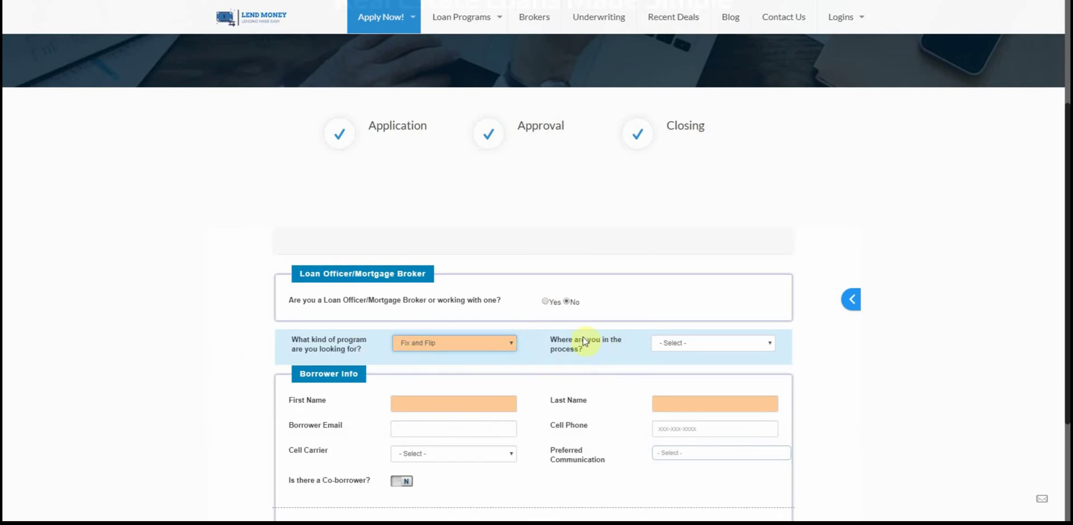
{"action": "left_click", "coordinate": [675, 343]}
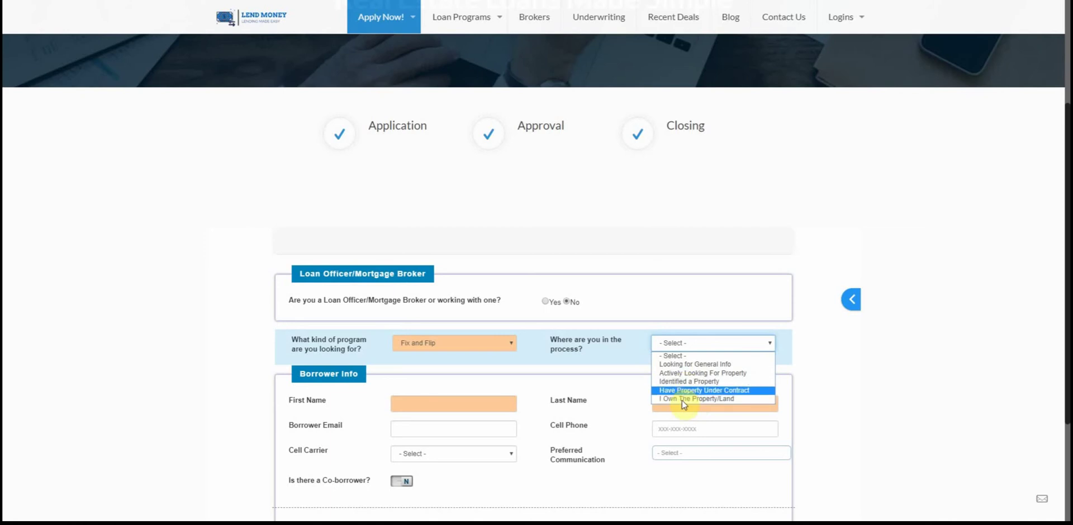
{"action": "left_click", "coordinate": [682, 383]}
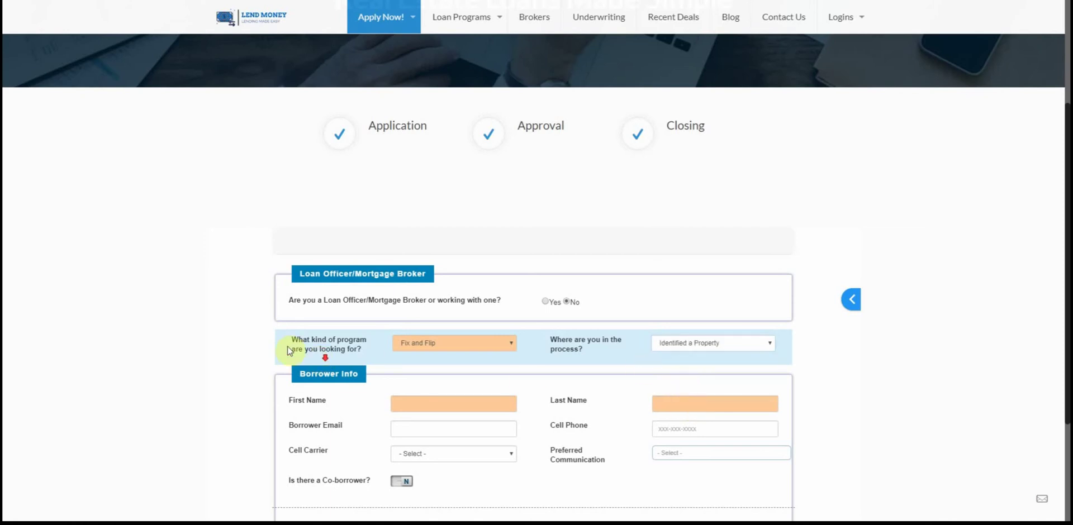
Review the form's borrower experience, business entity, subject property and loan terms sections.
{"action": "scroll", "coordinate": [101, 342], "scroll_direction": "down", "scroll_amount": 6}
{"action": "scroll", "coordinate": [104, 340], "scroll_direction": "down", "scroll_amount": 3}
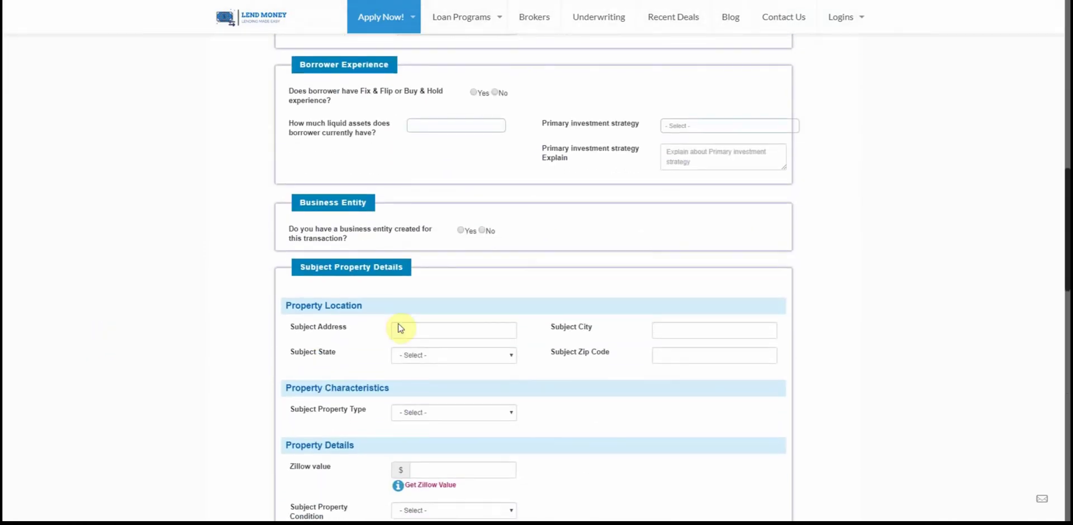
{"action": "scroll", "coordinate": [152, 350], "scroll_direction": "down", "scroll_amount": 2}
{"action": "scroll", "coordinate": [148, 346], "scroll_direction": "down", "scroll_amount": 5}
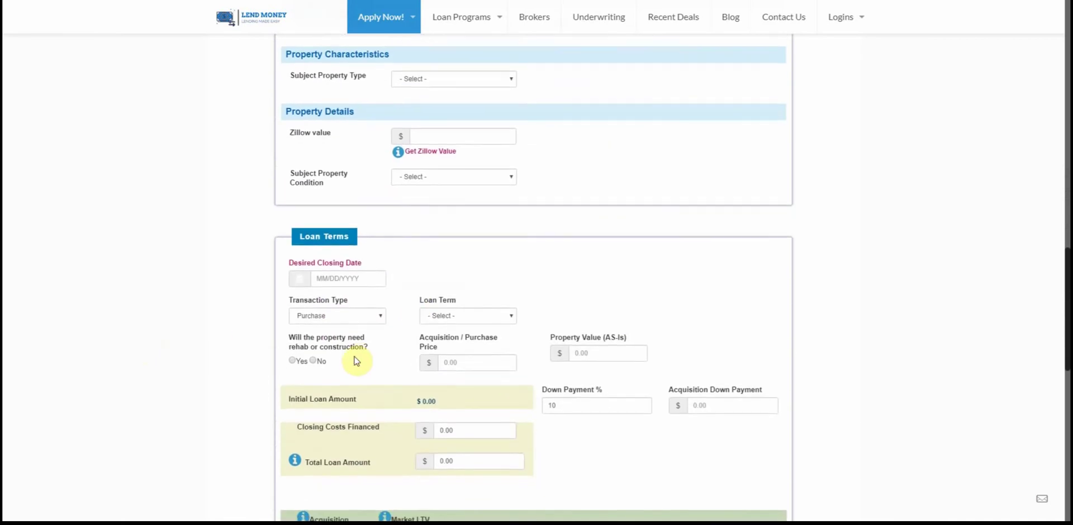
{"action": "scroll", "coordinate": [171, 308], "scroll_direction": "up", "scroll_amount": 5}
{"action": "scroll", "coordinate": [621, 202], "scroll_direction": "up", "scroll_amount": 4}
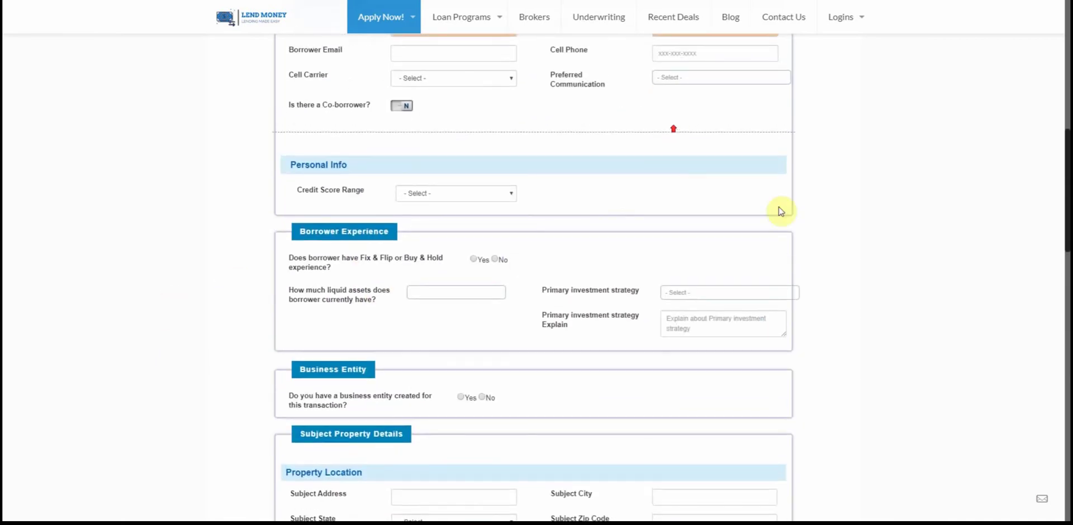
{"action": "scroll", "coordinate": [911, 208], "scroll_direction": "up", "scroll_amount": 6}
Change the process stage to Looking for General Info and review which sections the application form contains.
{"action": "left_click", "coordinate": [704, 341]}
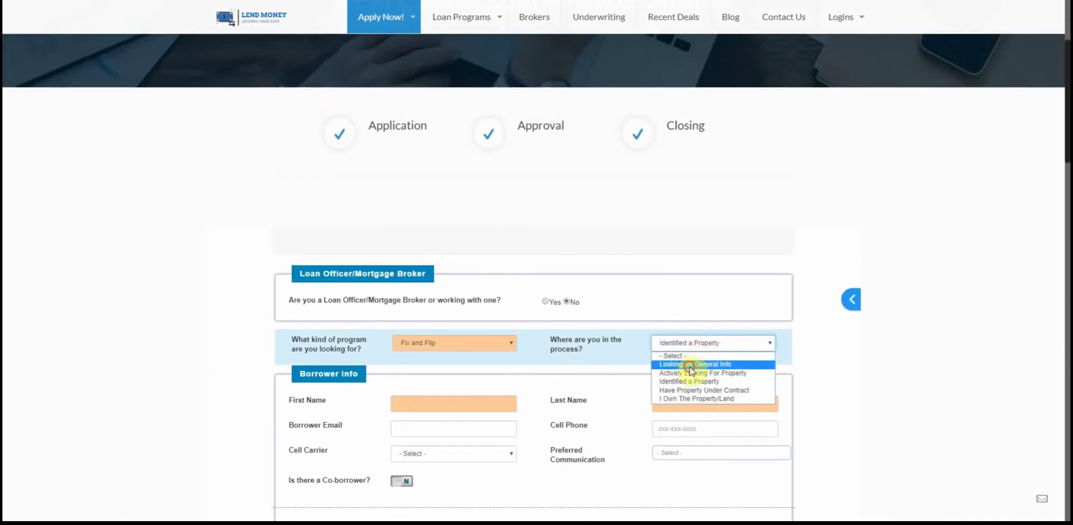
{"action": "left_click", "coordinate": [696, 362]}
{"action": "scroll", "coordinate": [163, 358], "scroll_direction": "down", "scroll_amount": 3}
{"action": "scroll", "coordinate": [162, 357], "scroll_direction": "down", "scroll_amount": 7}
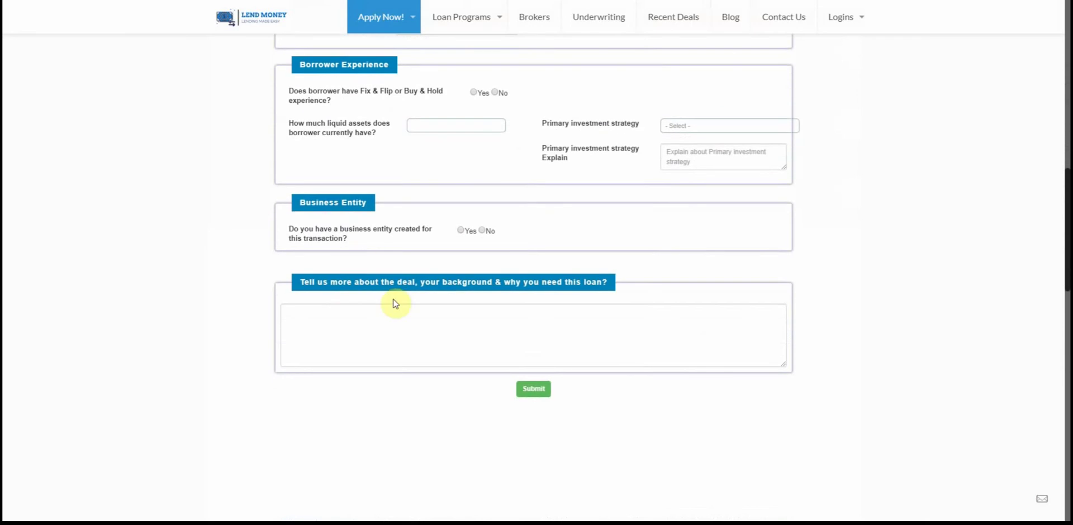
{"action": "scroll", "coordinate": [179, 254], "scroll_direction": "up", "scroll_amount": 1}
{"action": "scroll", "coordinate": [178, 254], "scroll_direction": "up", "scroll_amount": 9}
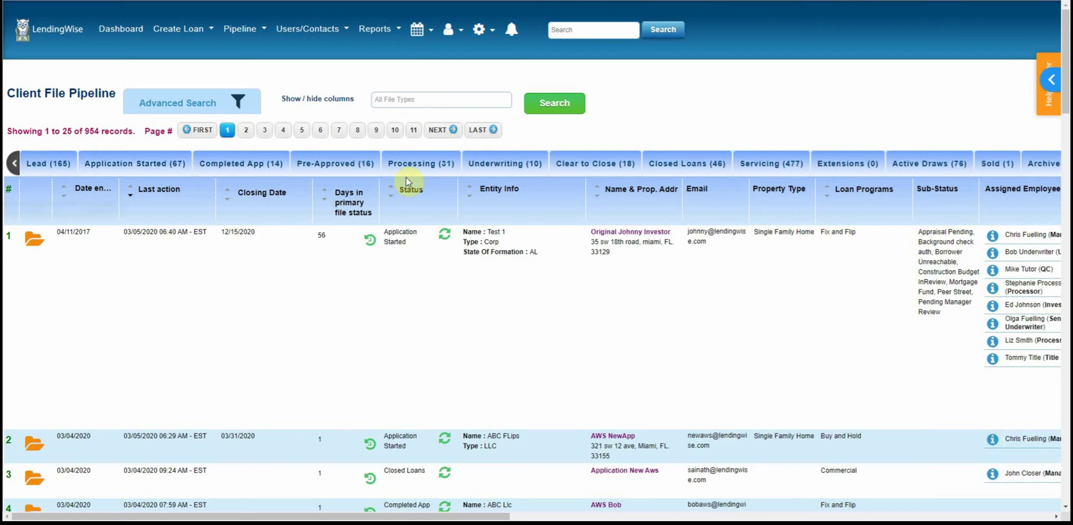
Switch to the LendingWise pipeline, open Advanced Search, and view the available lead sources and file primary statuses without choosing any.
{"action": "mouse_move", "coordinate": [44, 165]}
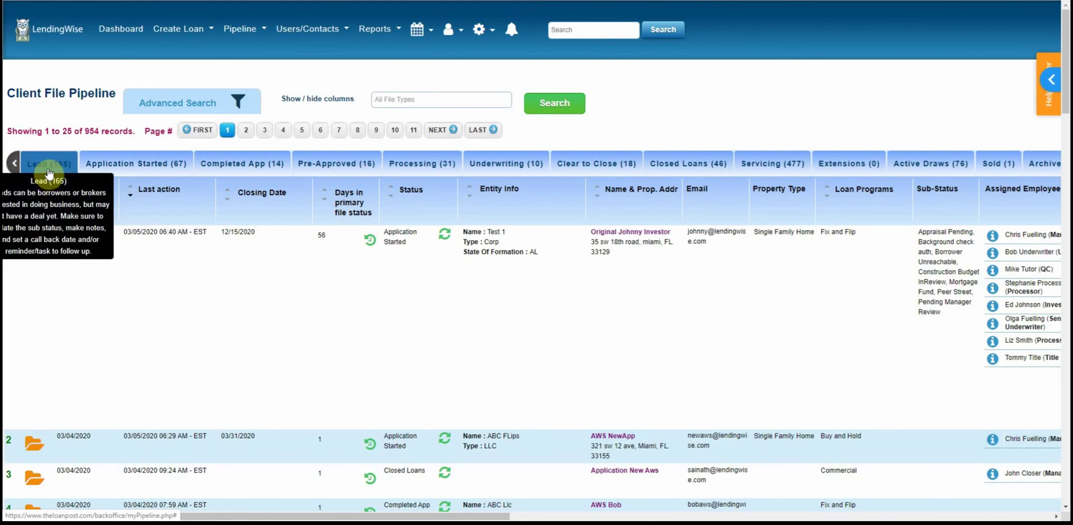
{"action": "left_click", "coordinate": [167, 114]}
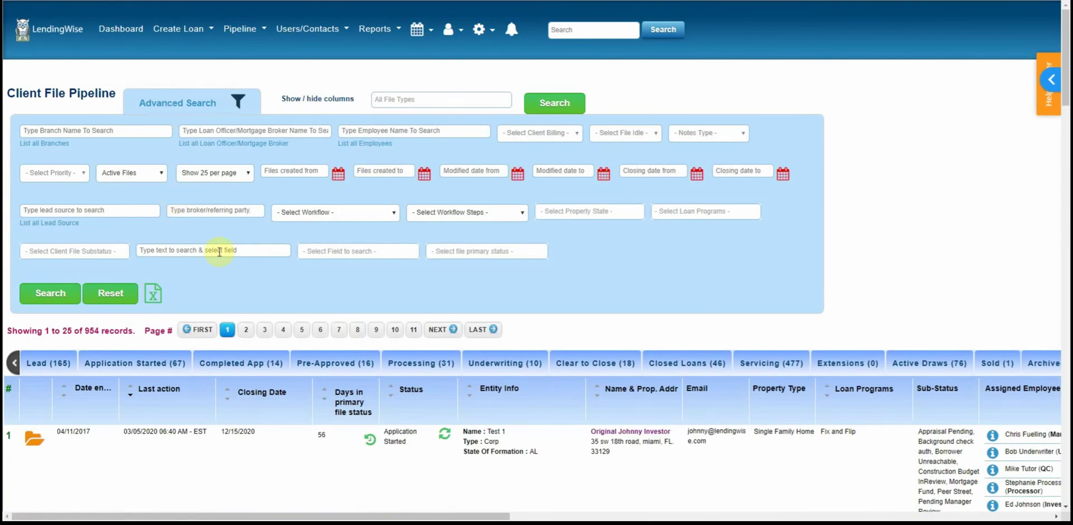
{"action": "left_click", "coordinate": [63, 224]}
{"action": "scroll", "coordinate": [73, 330], "scroll_direction": "down", "scroll_amount": 1}
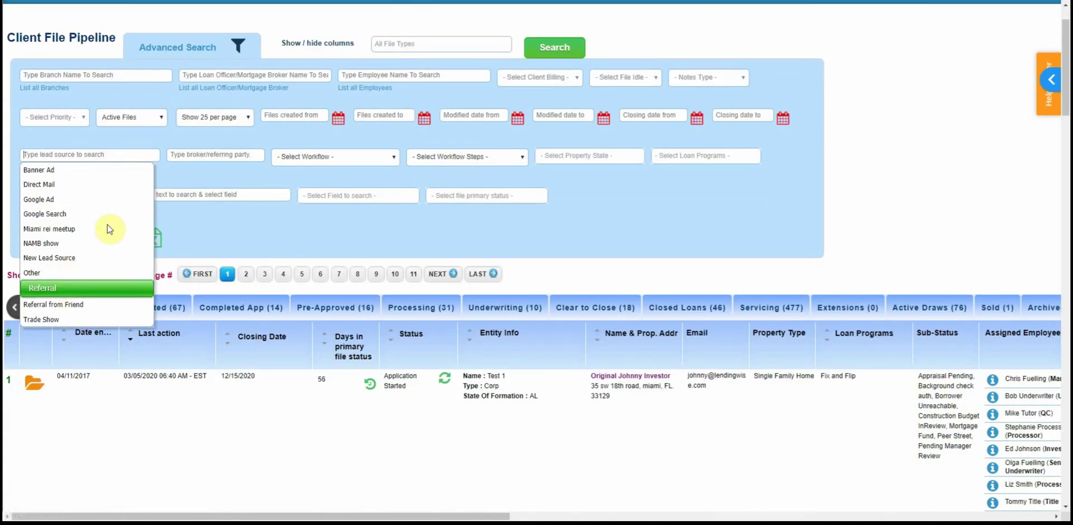
{"action": "left_click", "coordinate": [323, 228]}
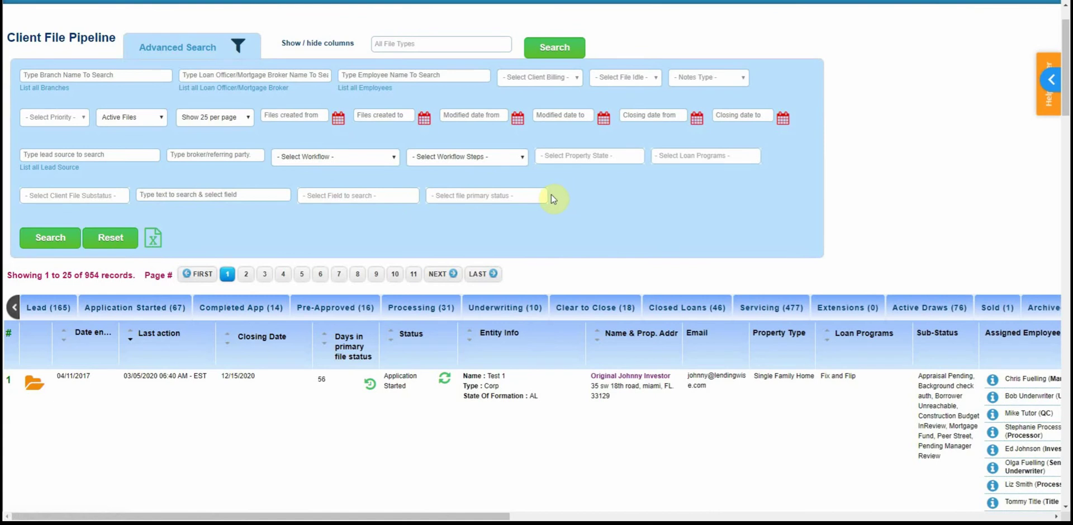
{"action": "left_click", "coordinate": [506, 196]}
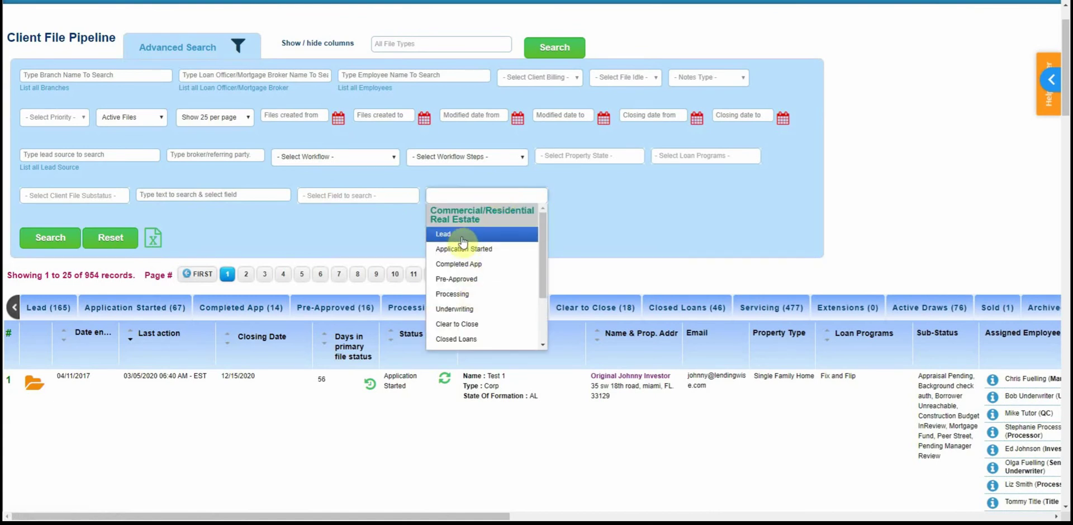
{"action": "left_click", "coordinate": [299, 229]}
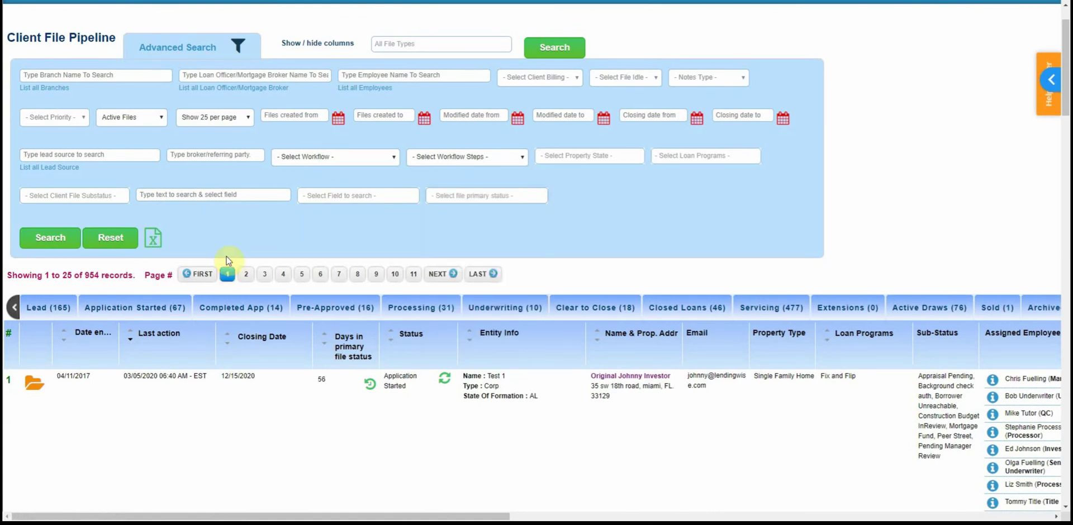
View the list of columns that can be shown or hidden in the pipeline and close it.
{"action": "scroll", "coordinate": [323, 127], "scroll_direction": "up", "scroll_amount": 1}
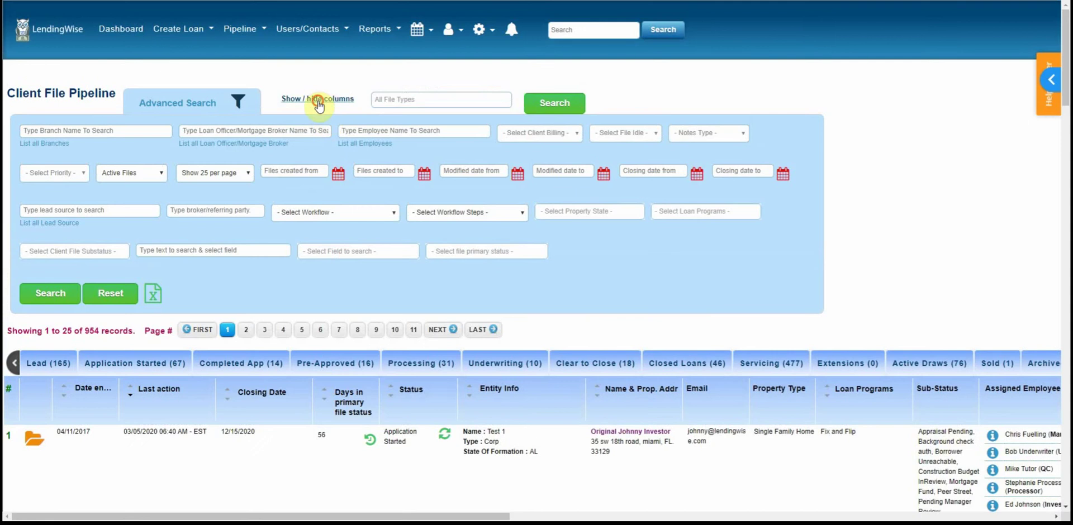
{"action": "left_click", "coordinate": [318, 100]}
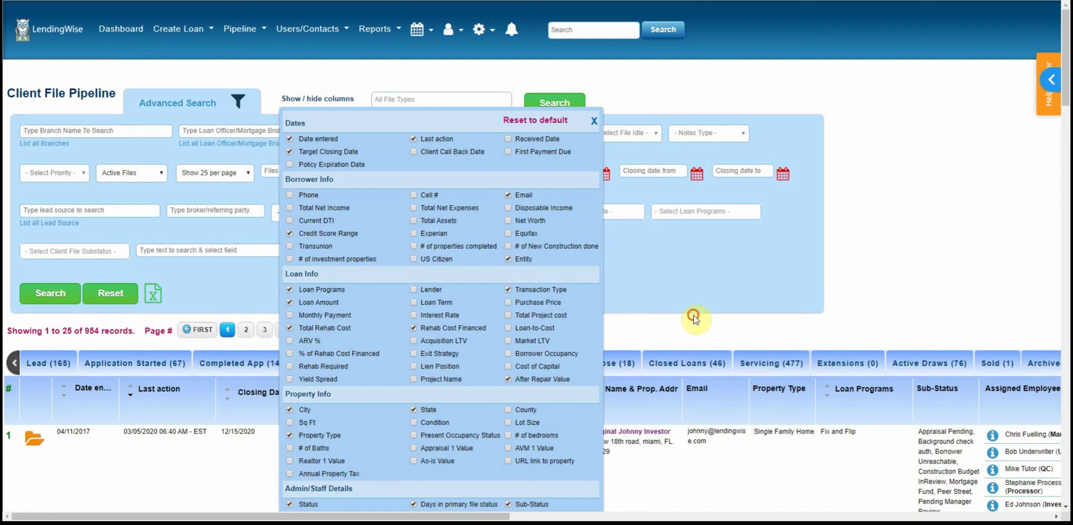
{"action": "left_click", "coordinate": [595, 120]}
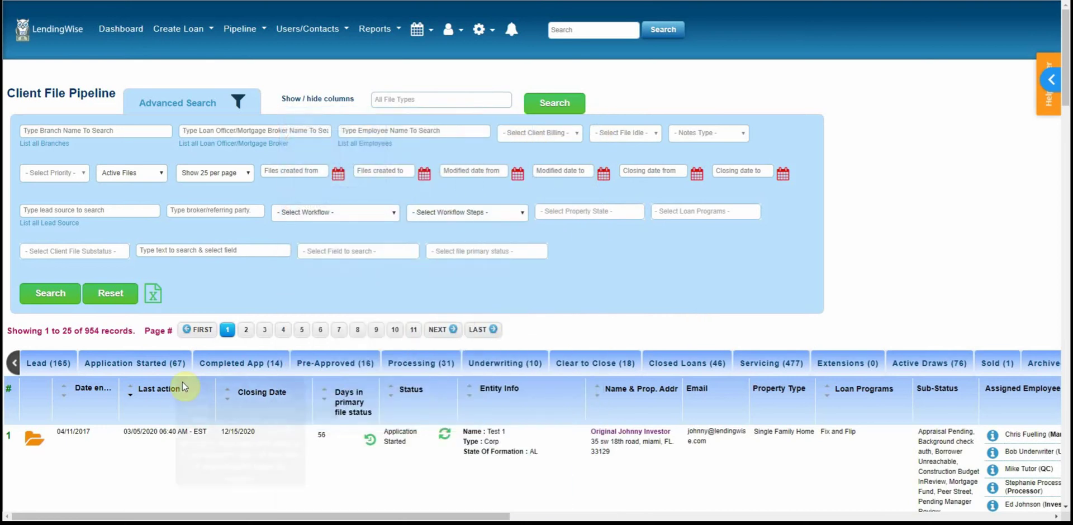
Open the notes history of the first file in the pipeline, review its entries, and close it without saving.
{"action": "scroll", "coordinate": [187, 388], "scroll_direction": "down", "scroll_amount": 2}
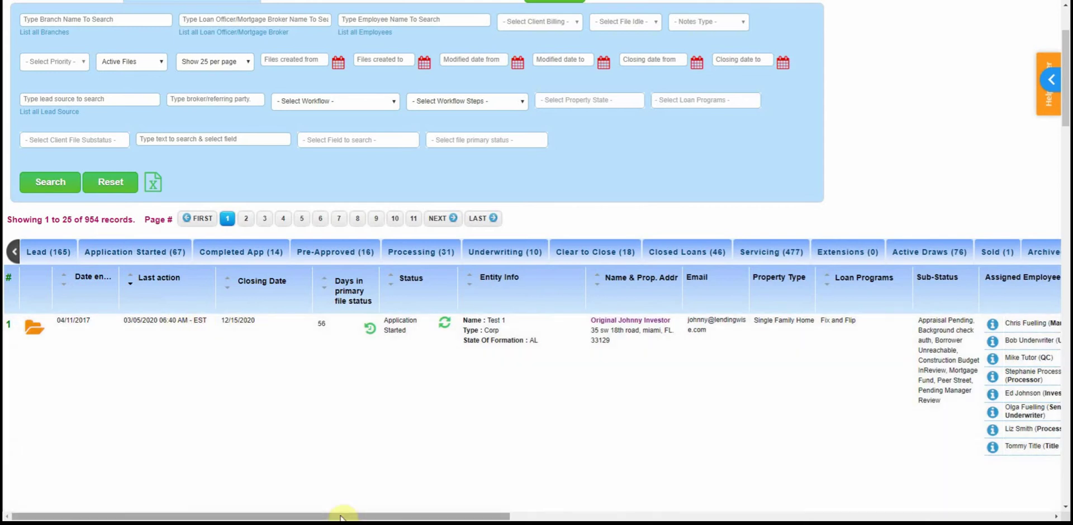
{"action": "left_click_drag", "start_coordinate": [340, 514], "coordinate": [956, 518]}
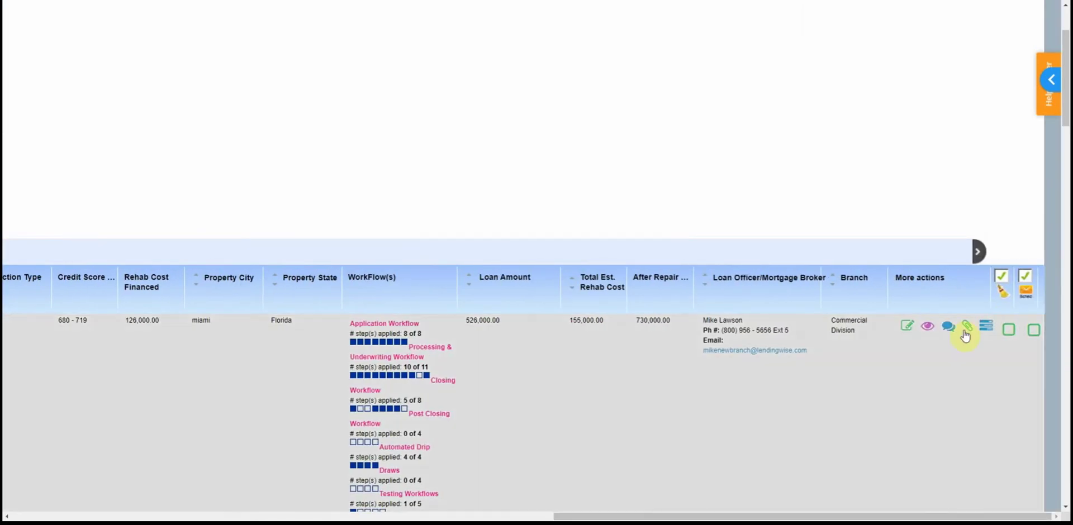
{"action": "mouse_move", "coordinate": [951, 330]}
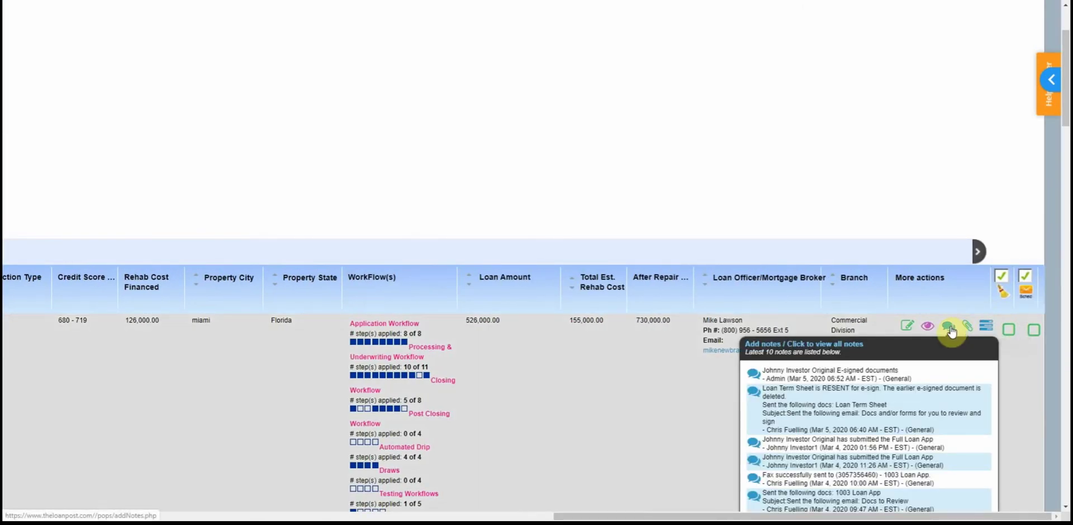
{"action": "left_click", "coordinate": [950, 329]}
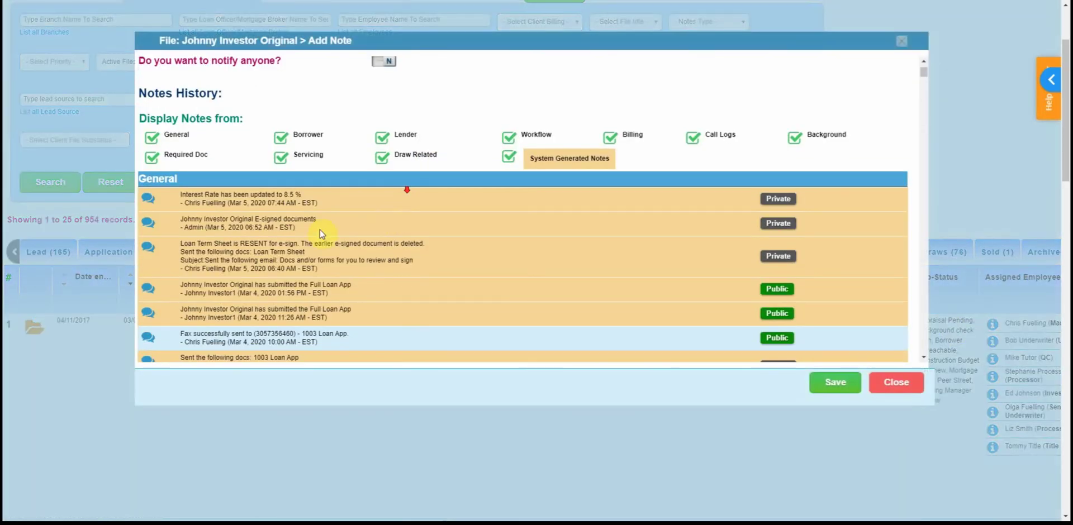
{"action": "scroll", "coordinate": [322, 233], "scroll_direction": "down", "scroll_amount": 2}
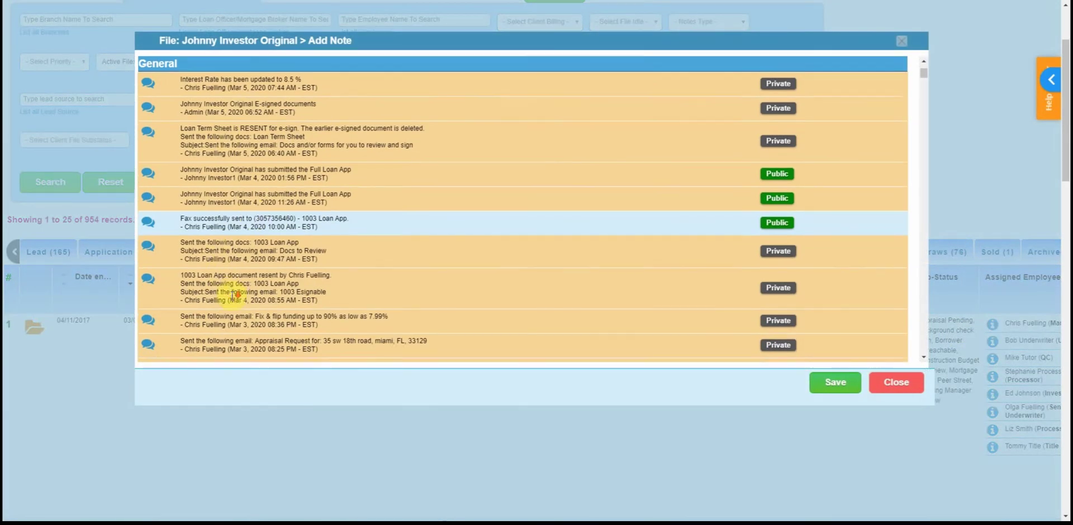
{"action": "scroll", "coordinate": [235, 295], "scroll_direction": "down", "scroll_amount": 8}
{"action": "scroll", "coordinate": [233, 295], "scroll_direction": "up", "scroll_amount": 10}
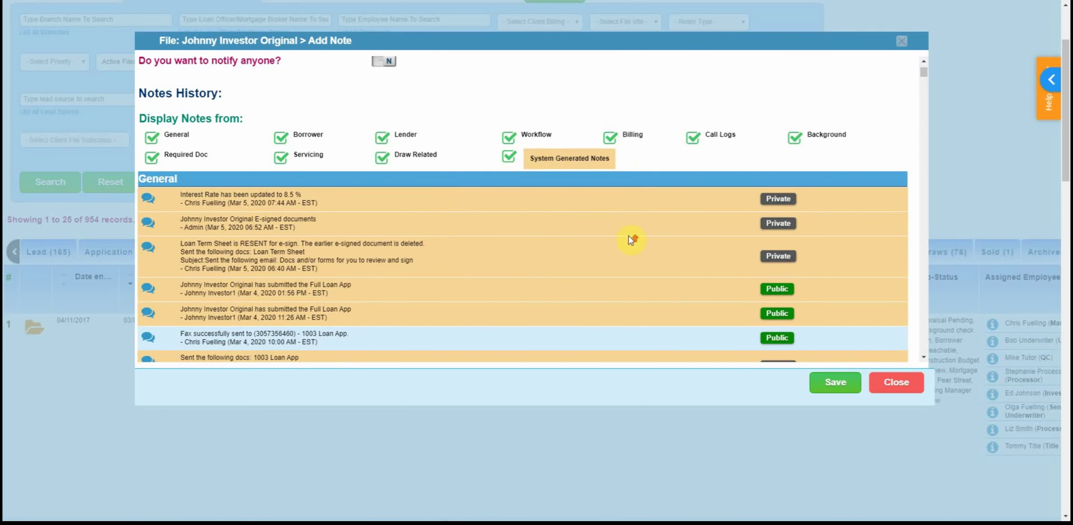
{"action": "scroll", "coordinate": [628, 236], "scroll_direction": "up", "scroll_amount": 3}
{"action": "left_click", "coordinate": [896, 382]}
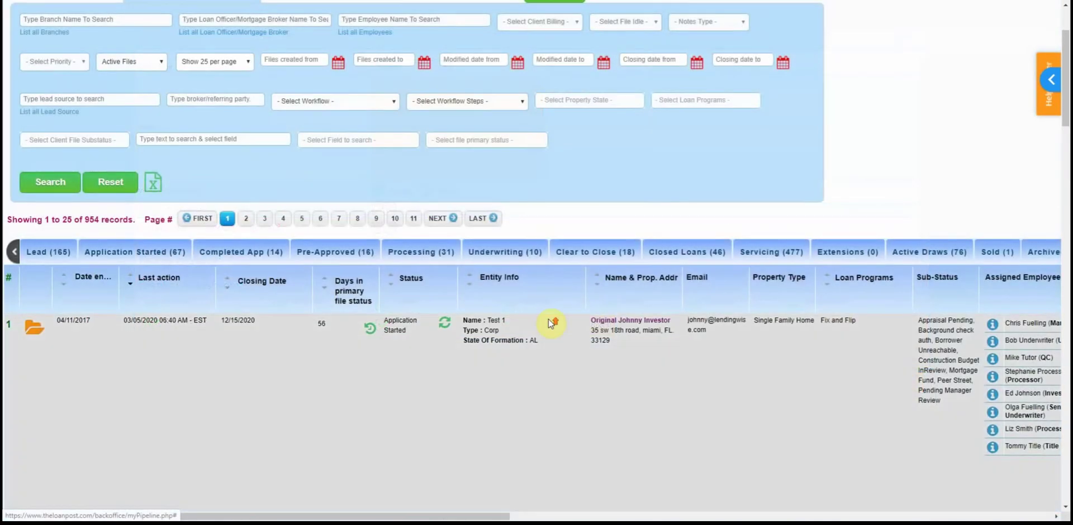
Open the All Activity and Notes notifications, show only the Activity entries, and close the feed.
{"action": "scroll", "coordinate": [550, 323], "scroll_direction": "up", "scroll_amount": 2}
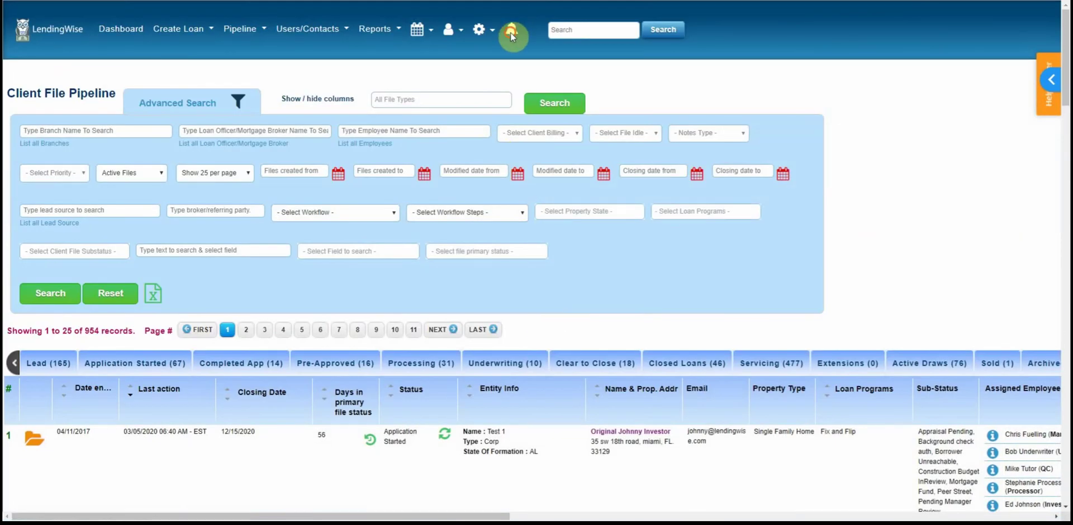
{"action": "left_click", "coordinate": [511, 33]}
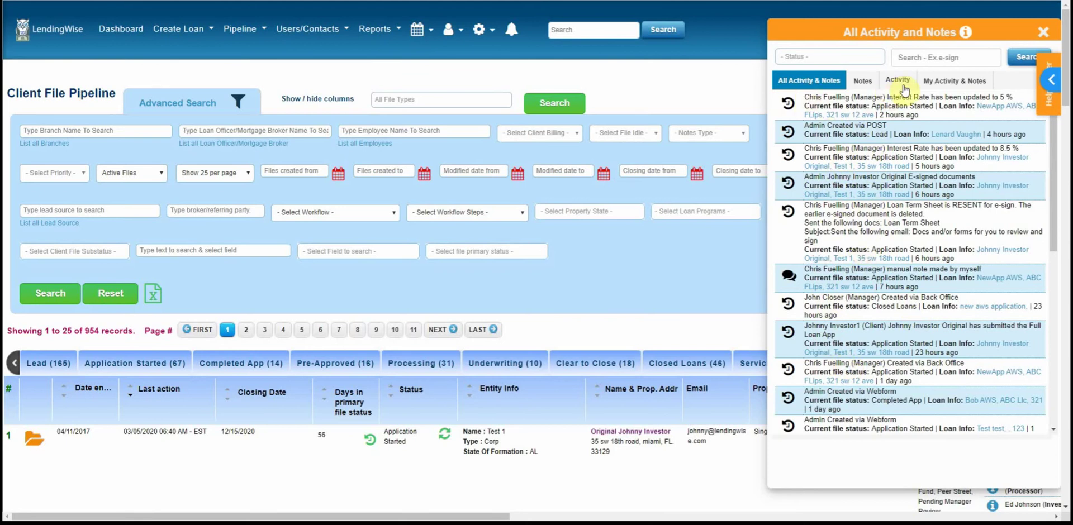
{"action": "left_click", "coordinate": [944, 80]}
{"action": "left_click", "coordinate": [898, 80]}
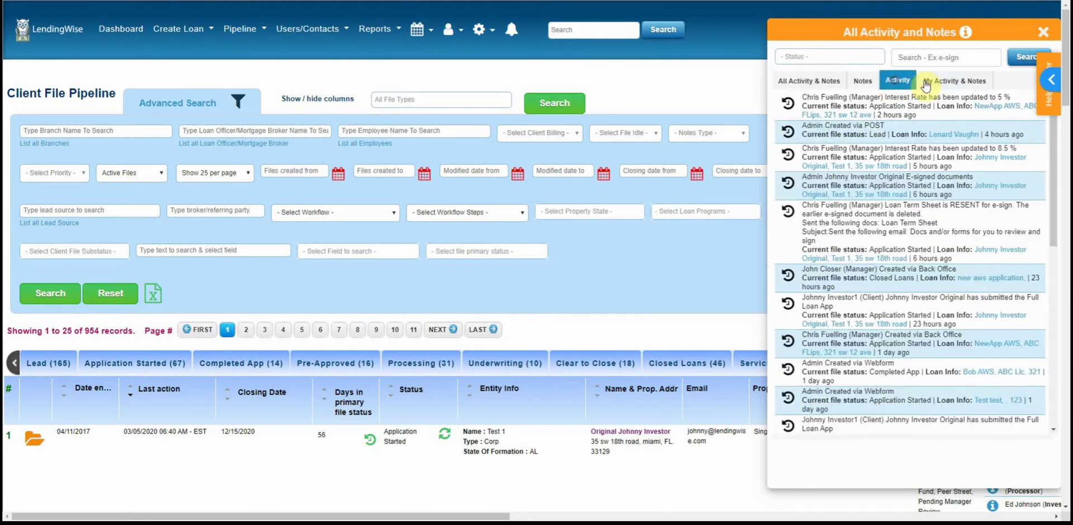
{"action": "left_click", "coordinate": [1042, 32]}
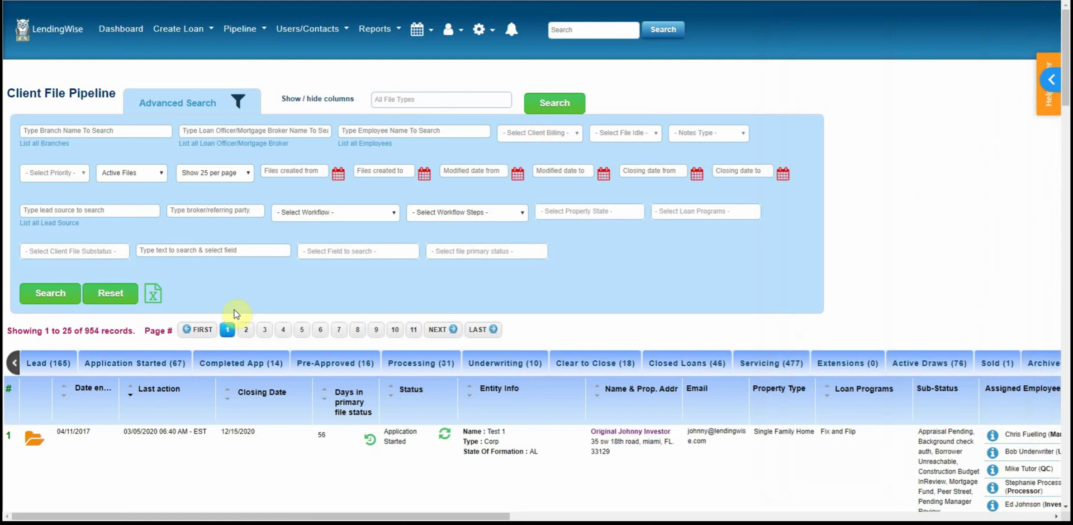
Look over the file status categories and rows of the client file pipeline, and open the list of borrowers.
{"action": "scroll", "coordinate": [225, 316], "scroll_direction": "down", "scroll_amount": 2}
{"action": "scroll", "coordinate": [232, 316], "scroll_direction": "down", "scroll_amount": 1}
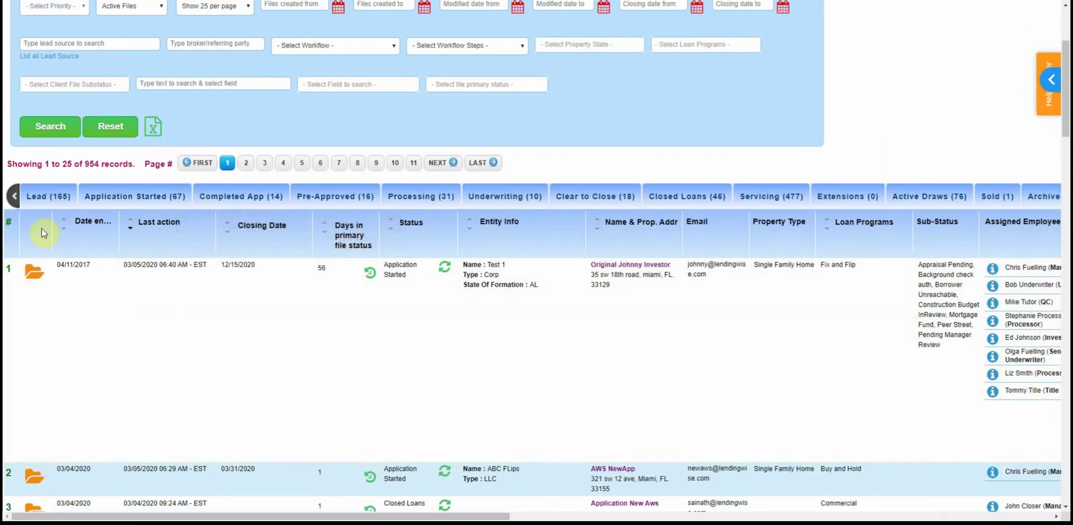
{"action": "scroll", "coordinate": [433, 324], "scroll_direction": "down", "scroll_amount": 1}
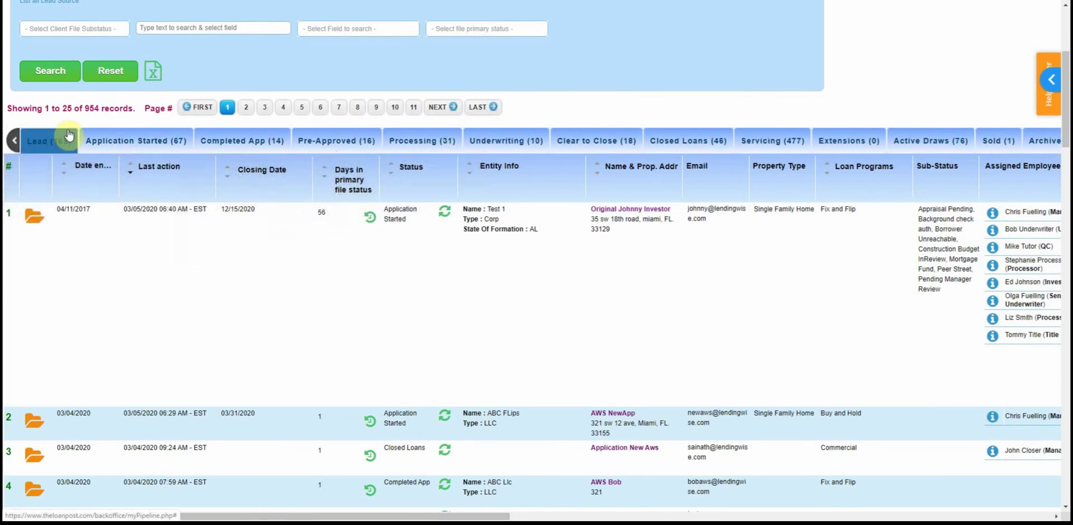
{"action": "scroll", "coordinate": [239, 323], "scroll_direction": "up", "scroll_amount": 3}
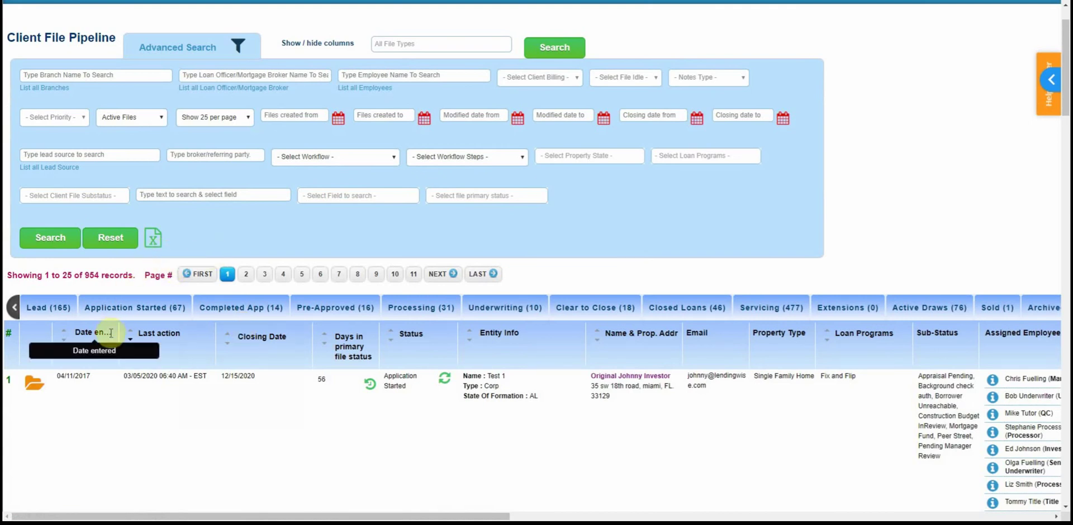
{"action": "scroll", "coordinate": [374, 278], "scroll_direction": "up", "scroll_amount": 1}
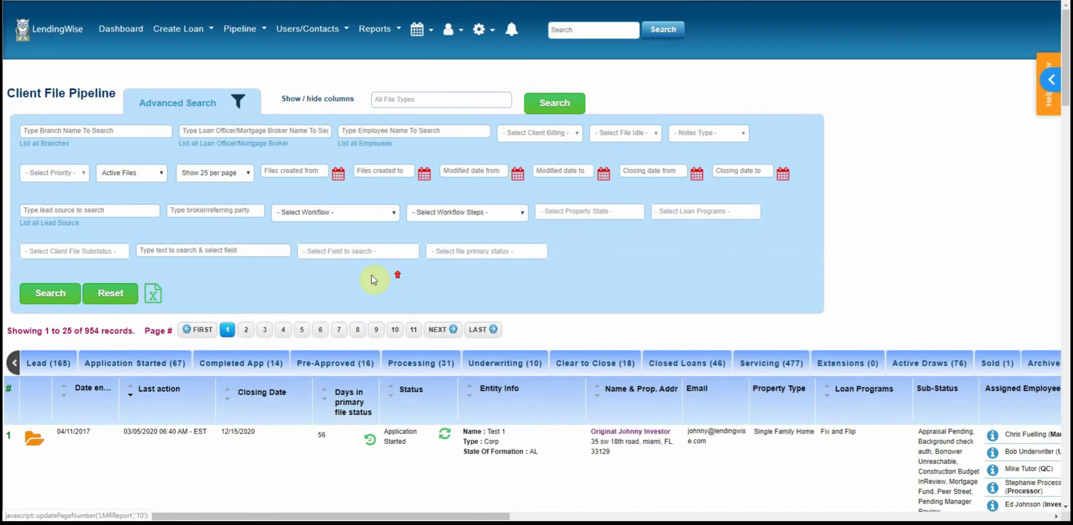
{"action": "mouse_move", "coordinate": [297, 28]}
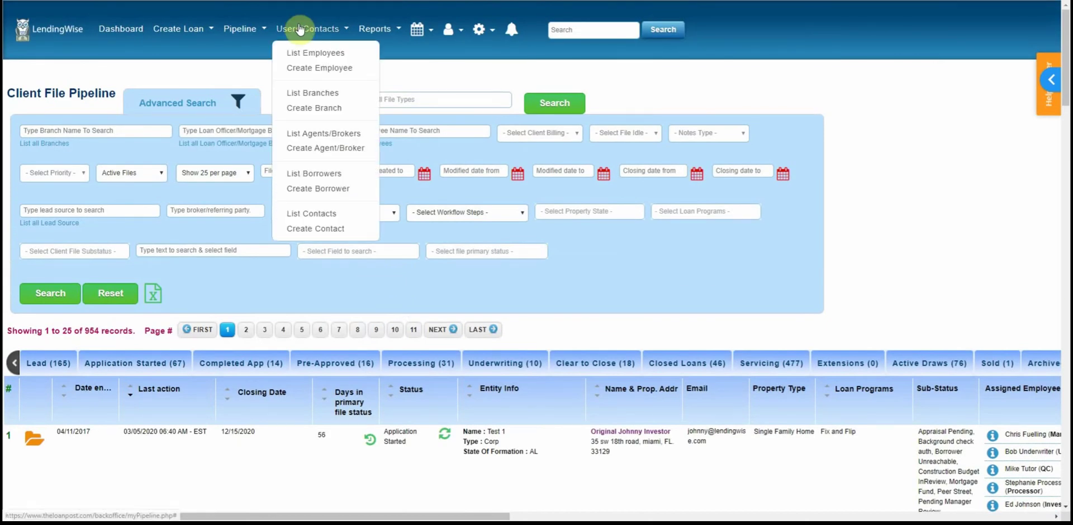
{"action": "left_click", "coordinate": [316, 174]}
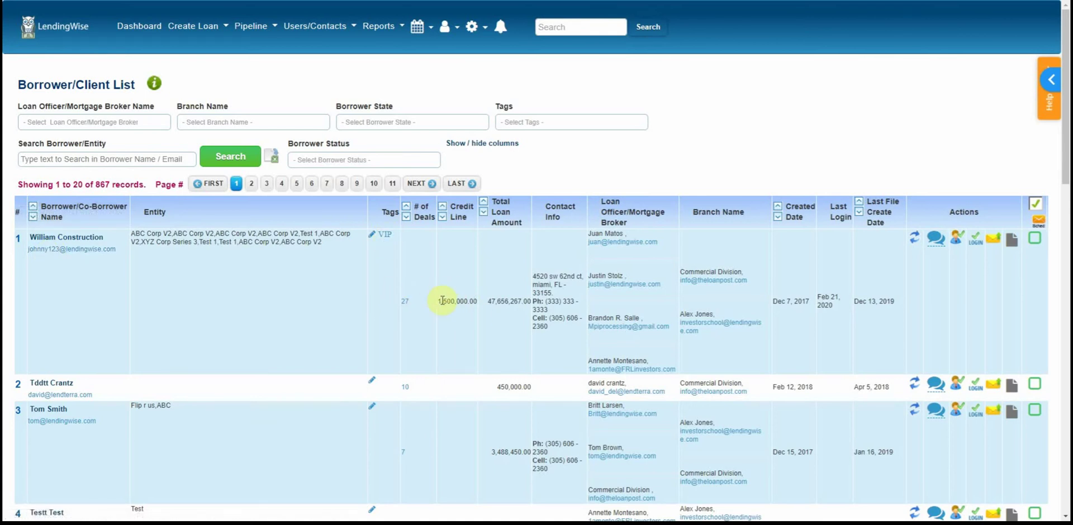
Highlight the first borrower's total loan amount and open that borrower's profile separately from the list.
{"action": "left_click_drag", "start_coordinate": [507, 303], "coordinate": [525, 303]}
{"action": "right_click", "coordinate": [78, 236]}
{"action": "left_click", "coordinate": [106, 246]}
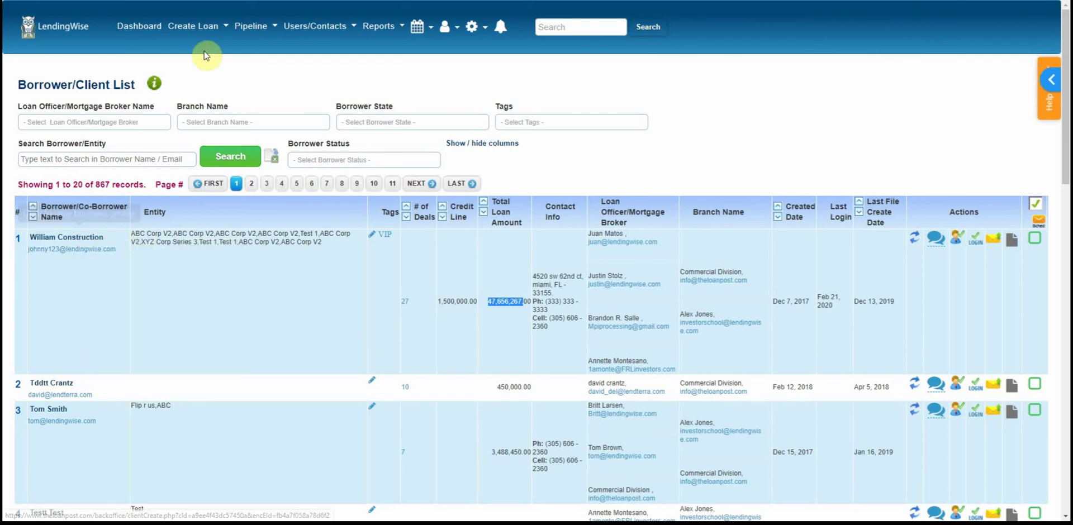
Assign the Has Capital tag to the first borrower in the list and save it.
{"action": "left_click", "coordinate": [373, 237]}
{"action": "left_click", "coordinate": [326, 212]}
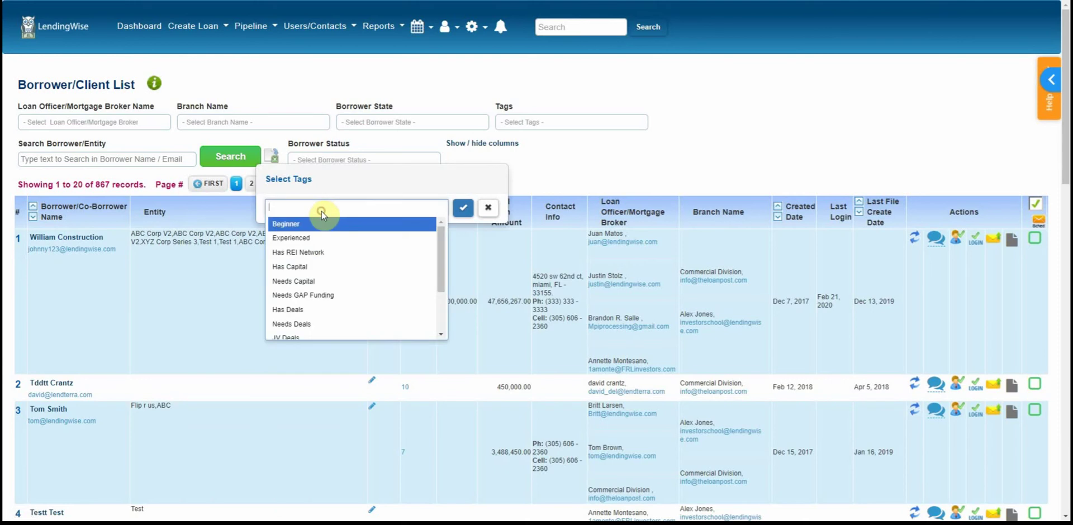
{"action": "left_click", "coordinate": [324, 268]}
{"action": "left_click", "coordinate": [462, 208]}
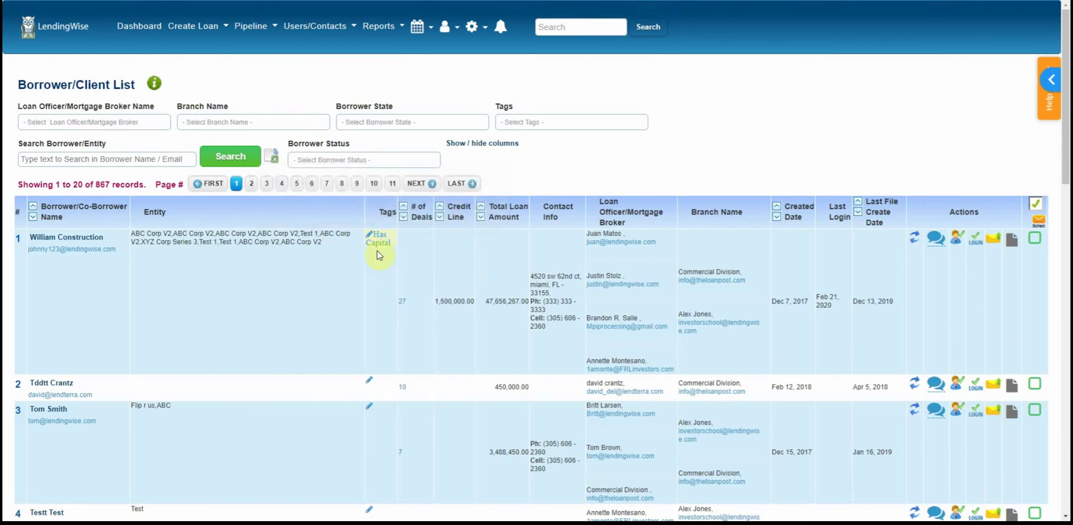
Assign the Experienced tag to the second borrower in the list and save it.
{"action": "scroll", "coordinate": [390, 339], "scroll_direction": "down", "scroll_amount": 1}
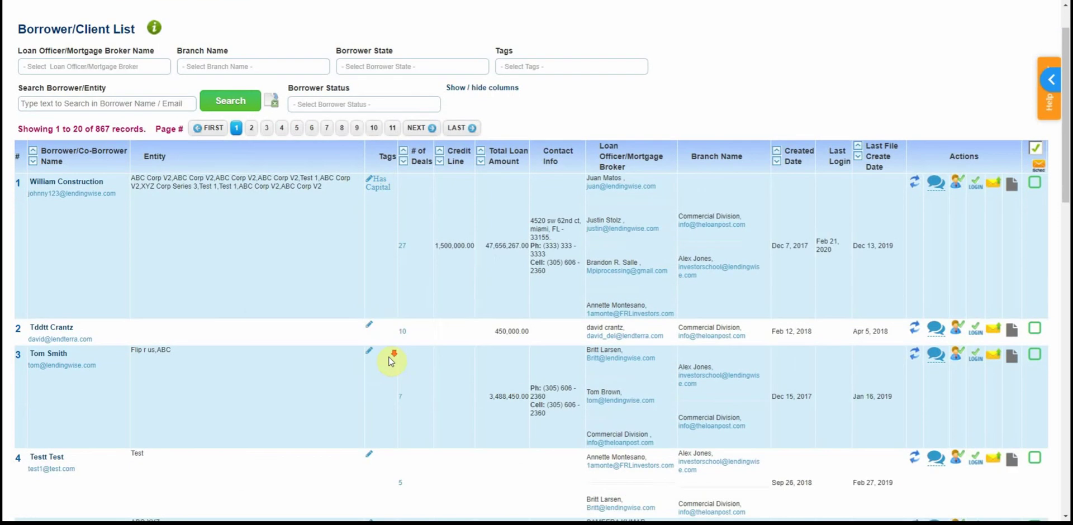
{"action": "left_click", "coordinate": [369, 380]}
{"action": "left_click", "coordinate": [343, 298]}
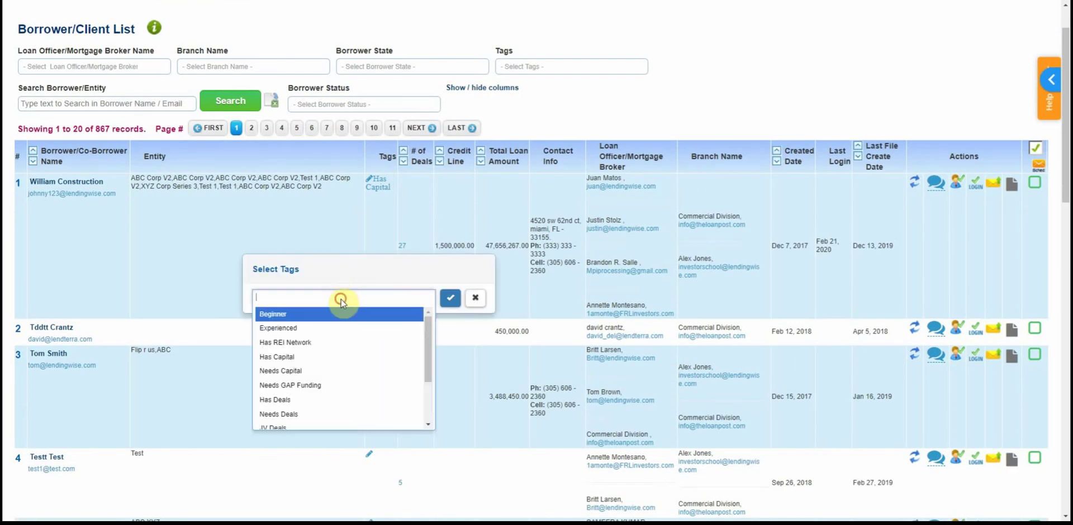
{"action": "left_click", "coordinate": [332, 329]}
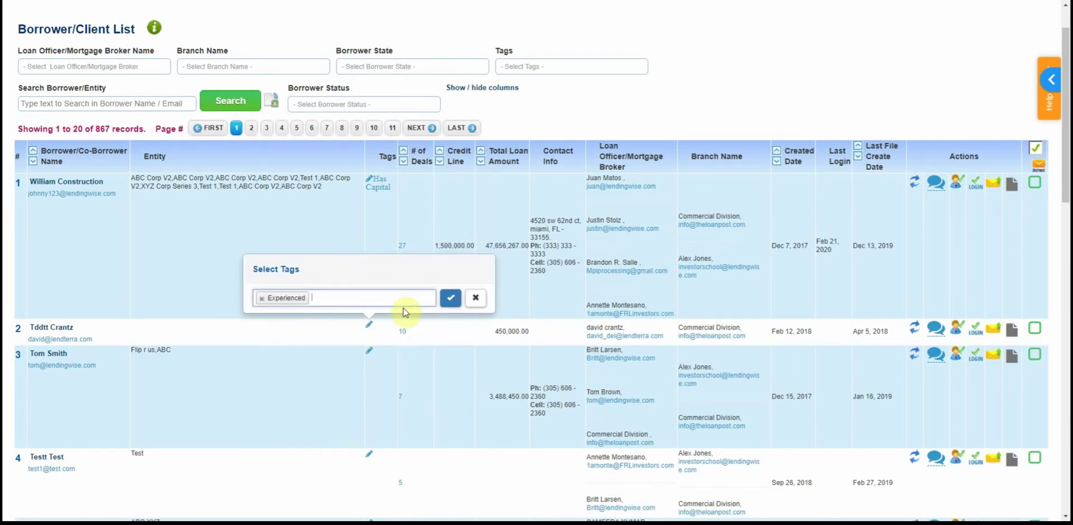
{"action": "left_click", "coordinate": [450, 298]}
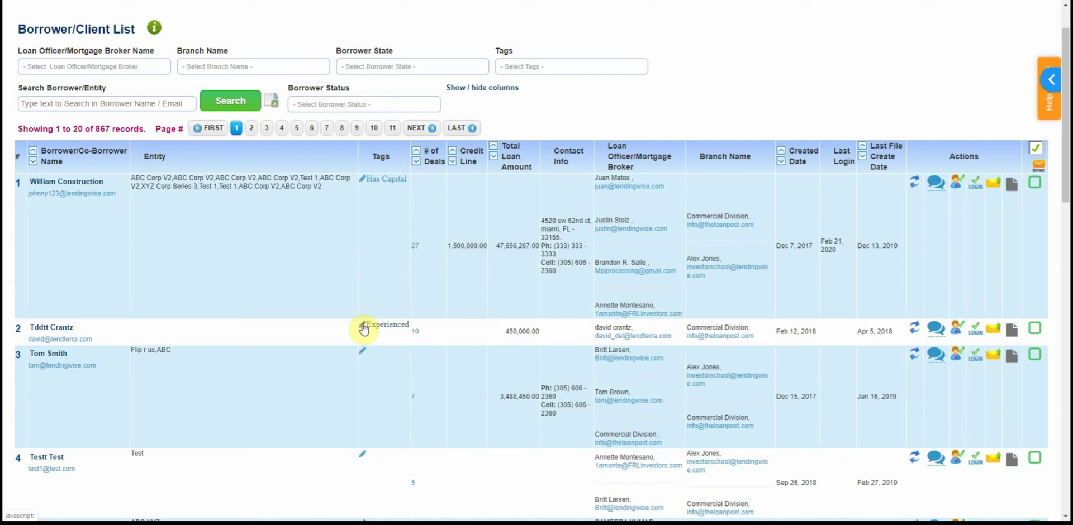
Open the first borrower's profile and review its contact, background and entity information.
{"action": "scroll", "coordinate": [98, 267], "scroll_direction": "up", "scroll_amount": 1}
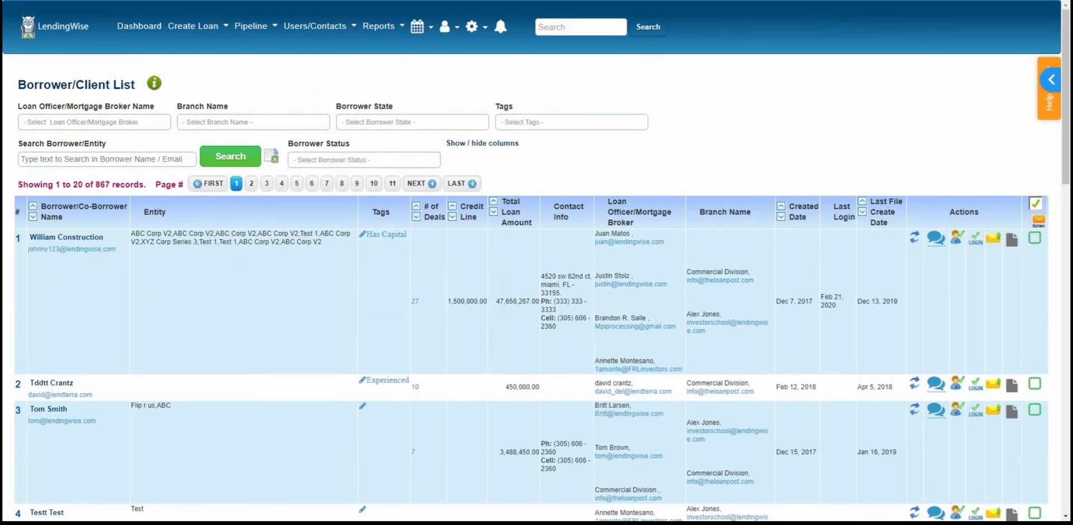
{"action": "left_click", "coordinate": [66, 237]}
{"action": "scroll", "coordinate": [331, 313], "scroll_direction": "down", "scroll_amount": 2}
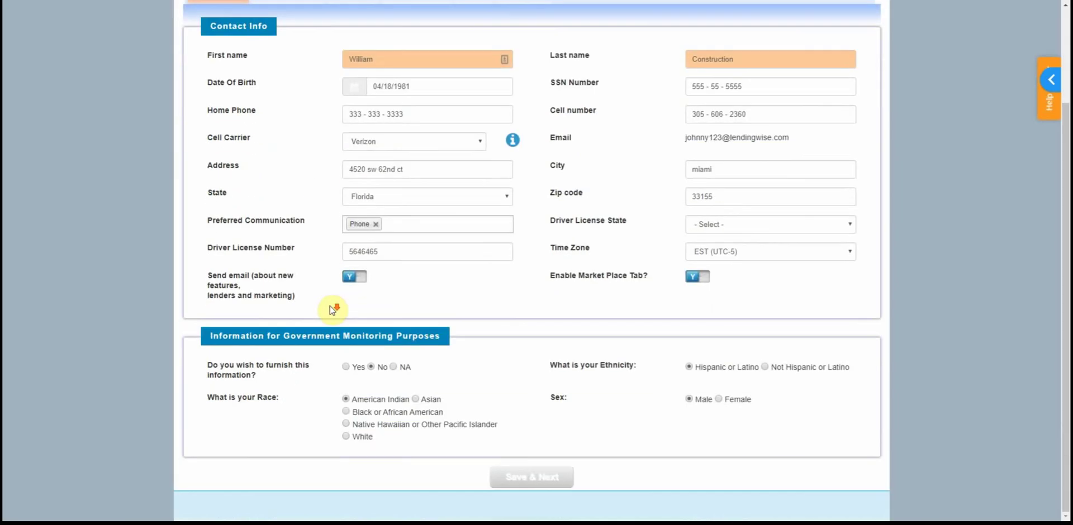
{"action": "scroll", "coordinate": [334, 309], "scroll_direction": "up", "scroll_amount": 2}
{"action": "left_click", "coordinate": [292, 112]}
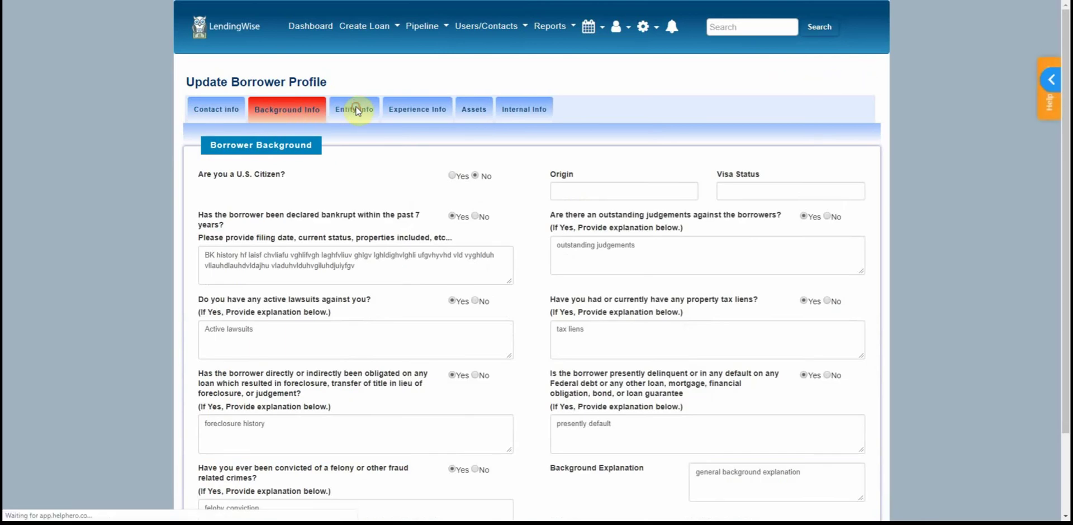
{"action": "left_click", "coordinate": [357, 110]}
{"action": "scroll", "coordinate": [156, 298], "scroll_direction": "down", "scroll_amount": 7}
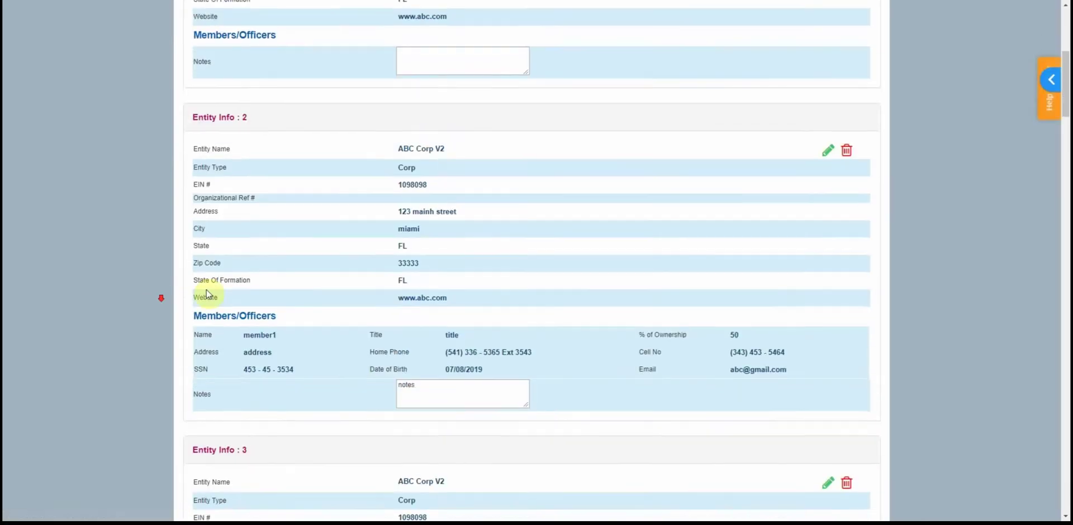
{"action": "scroll", "coordinate": [306, 314], "scroll_direction": "up", "scroll_amount": 6}
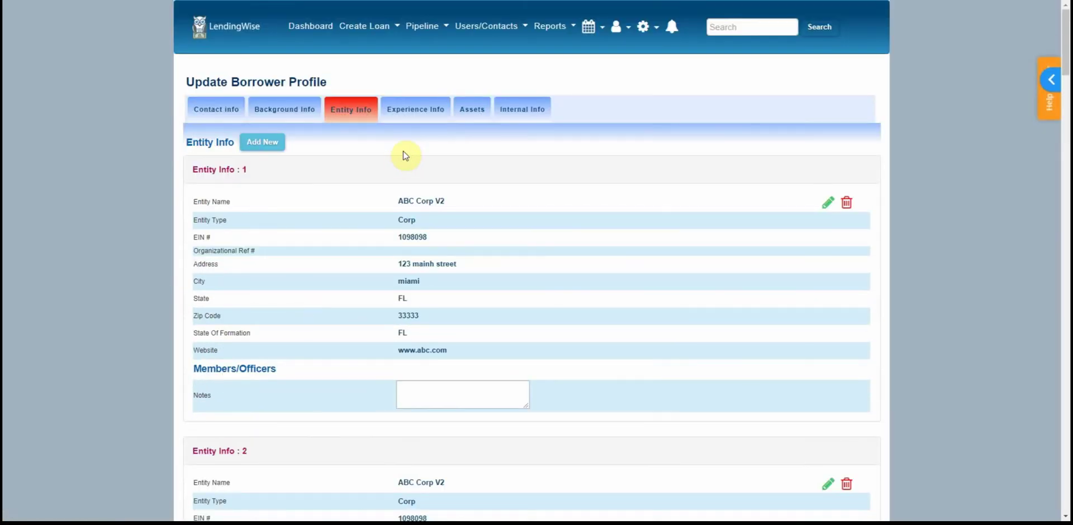
Review the borrower's past deal experience and estimated asset values in the profile.
{"action": "left_click", "coordinate": [425, 111]}
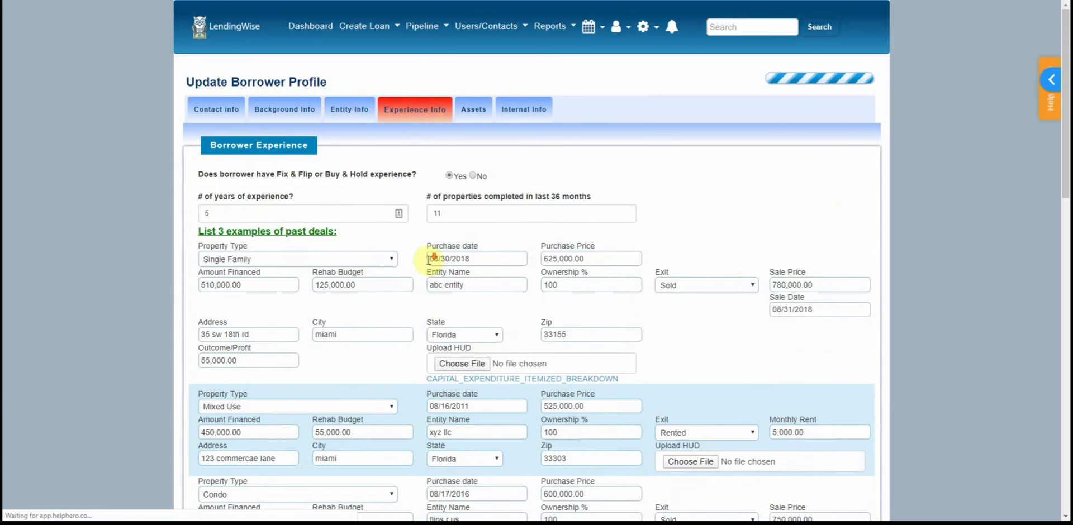
{"action": "scroll", "coordinate": [447, 213], "scroll_direction": "down", "scroll_amount": 2}
{"action": "scroll", "coordinate": [463, 224], "scroll_direction": "down", "scroll_amount": 5}
{"action": "scroll", "coordinate": [464, 196], "scroll_direction": "up", "scroll_amount": 9}
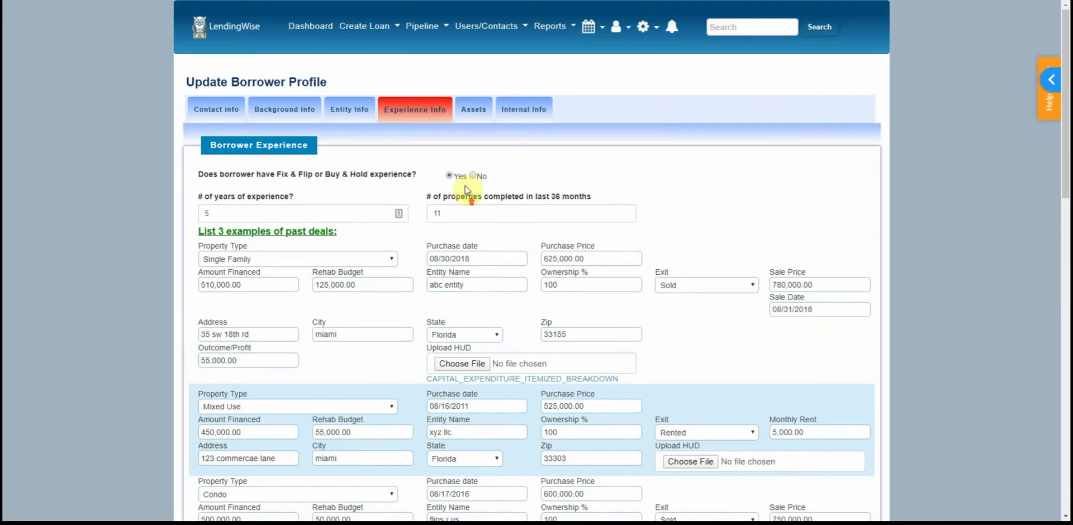
{"action": "left_click", "coordinate": [474, 111]}
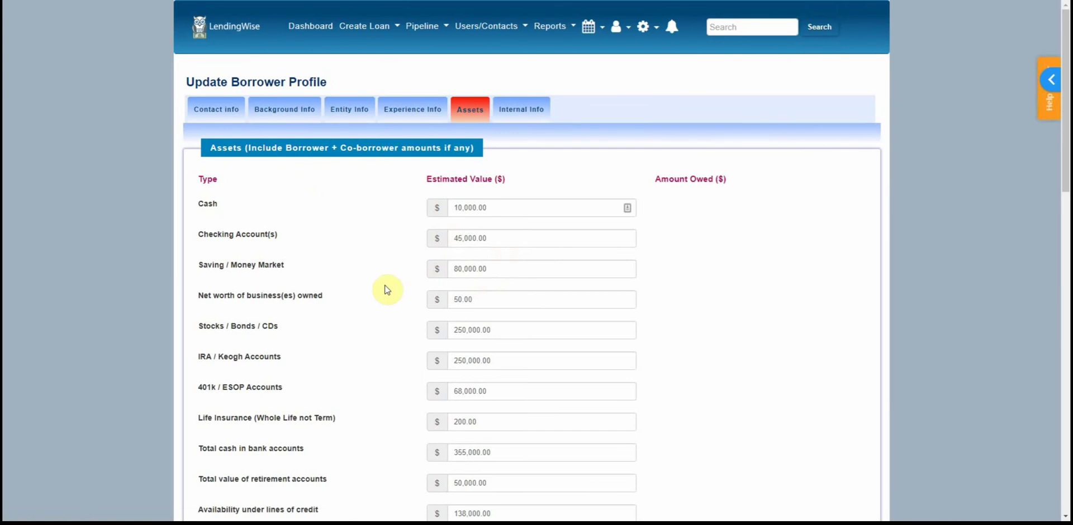
{"action": "scroll", "coordinate": [388, 290], "scroll_direction": "down", "scroll_amount": 3}
{"action": "scroll", "coordinate": [387, 290], "scroll_direction": "up", "scroll_amount": 3}
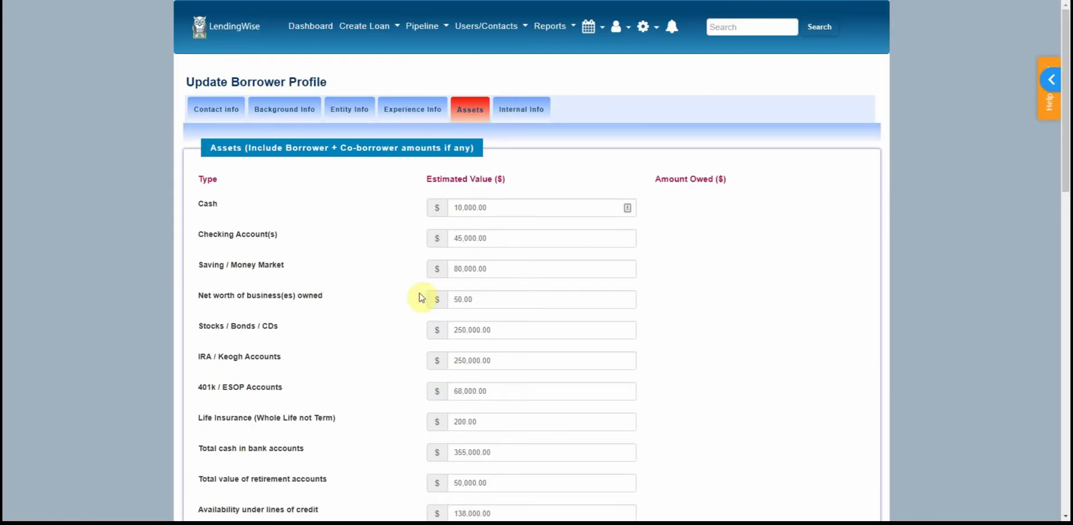
Open the borrower's internal information, view the available borrower statuses without choosing one, and highlight the Max Acquisition LTV and Max % of Rehab Budget.
{"action": "left_click", "coordinate": [515, 113]}
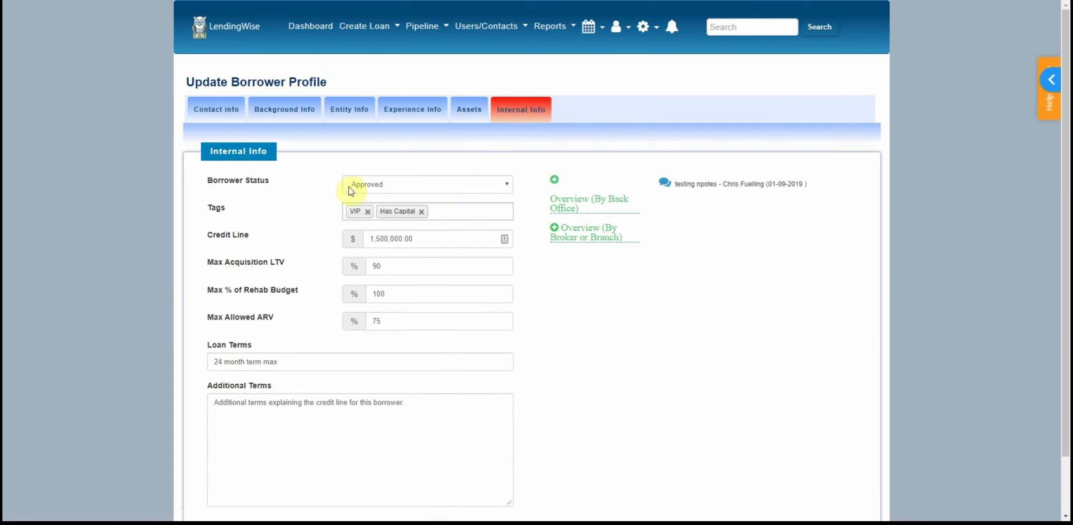
{"action": "left_click", "coordinate": [379, 182]}
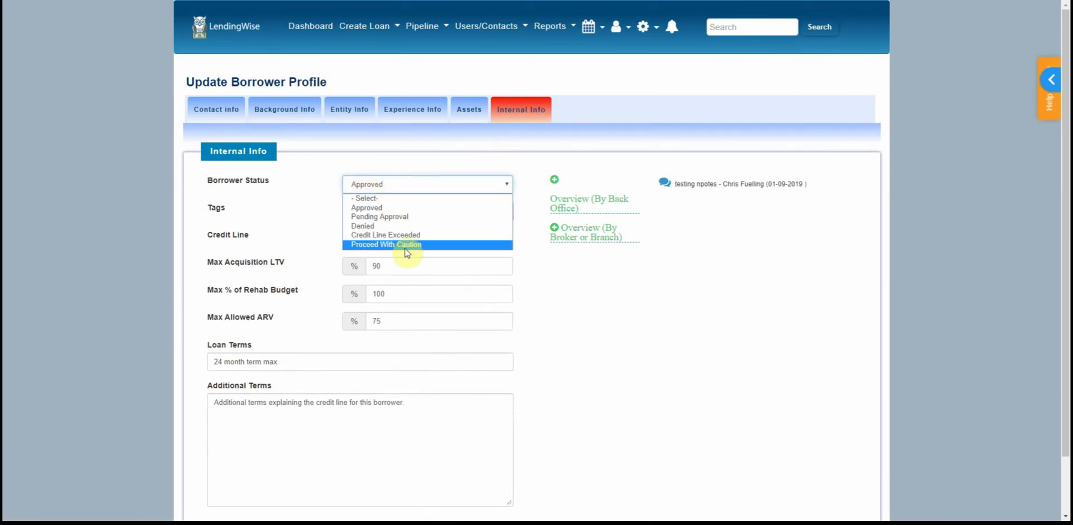
{"action": "left_click", "coordinate": [290, 189]}
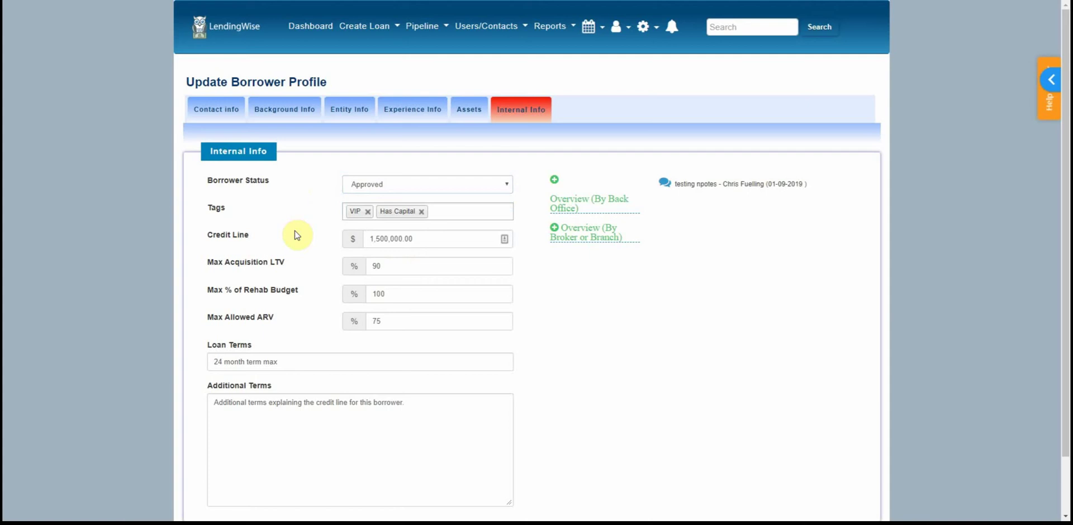
{"action": "left_click", "coordinate": [406, 267]}
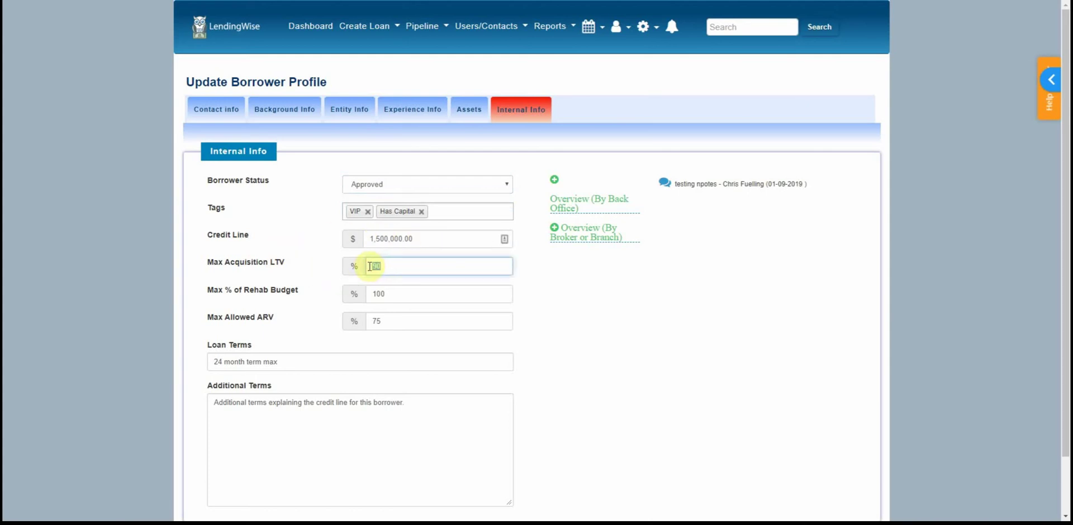
{"action": "double_click", "coordinate": [405, 293]}
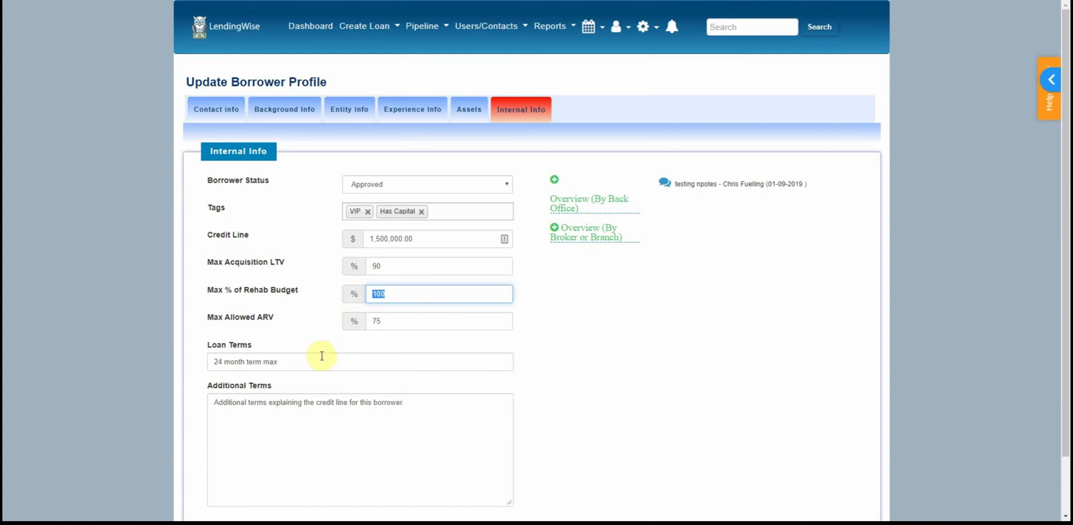
View the note entry for the back office and the broker or branch overviews, cancelling each, and look over the remaining internal information.
{"action": "left_click", "coordinate": [574, 209]}
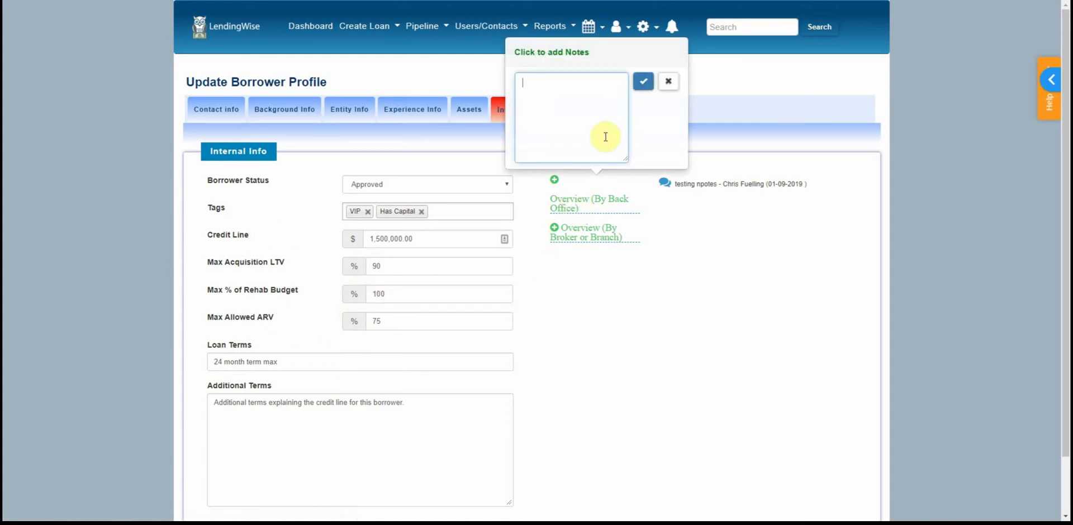
{"action": "left_click", "coordinate": [669, 85]}
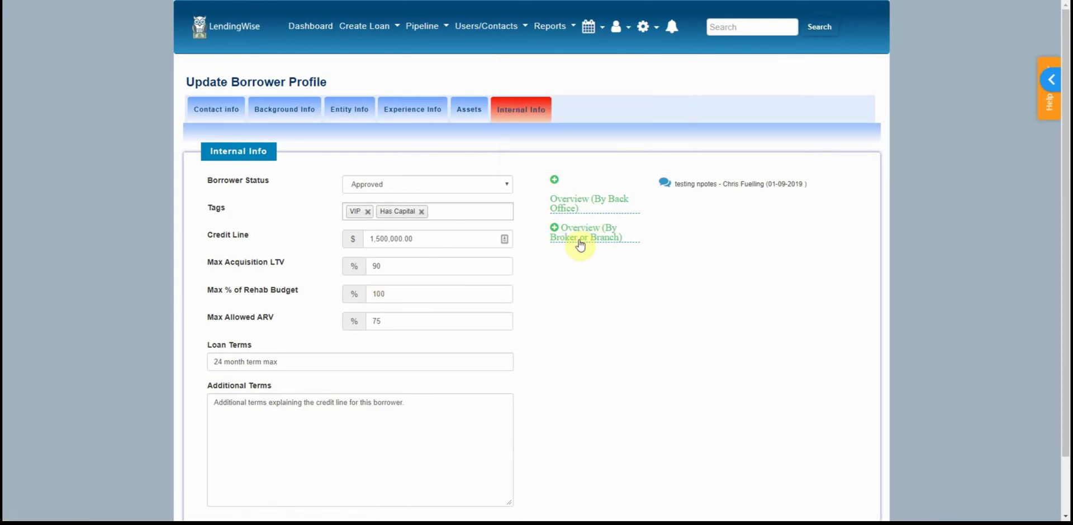
{"action": "left_click", "coordinate": [574, 238]}
{"action": "left_click", "coordinate": [666, 129]}
{"action": "scroll", "coordinate": [430, 317], "scroll_direction": "down", "scroll_amount": 2}
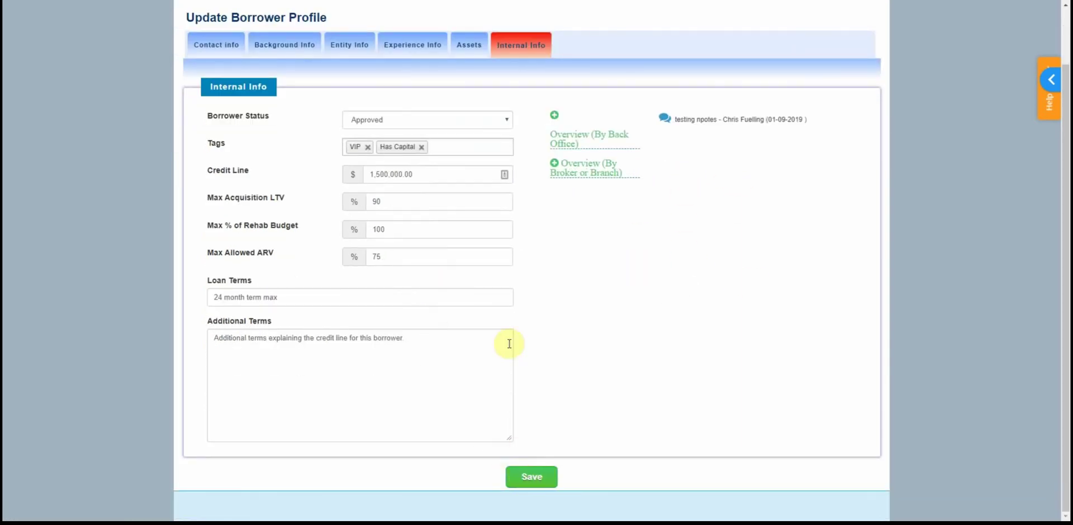
{"action": "scroll", "coordinate": [505, 343], "scroll_direction": "up", "scroll_amount": 2}
Return to the borrower list and start an email campaign for all the listed borrowers.
{"action": "mouse_move", "coordinate": [357, 2]}
{"action": "key", "text": "alt+Left"}
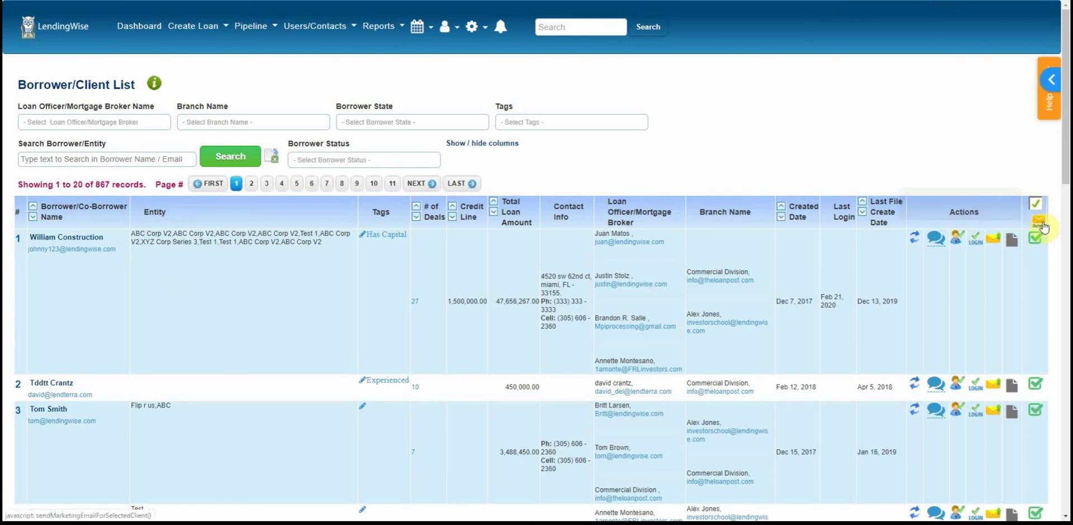
{"action": "left_click", "coordinate": [1039, 219]}
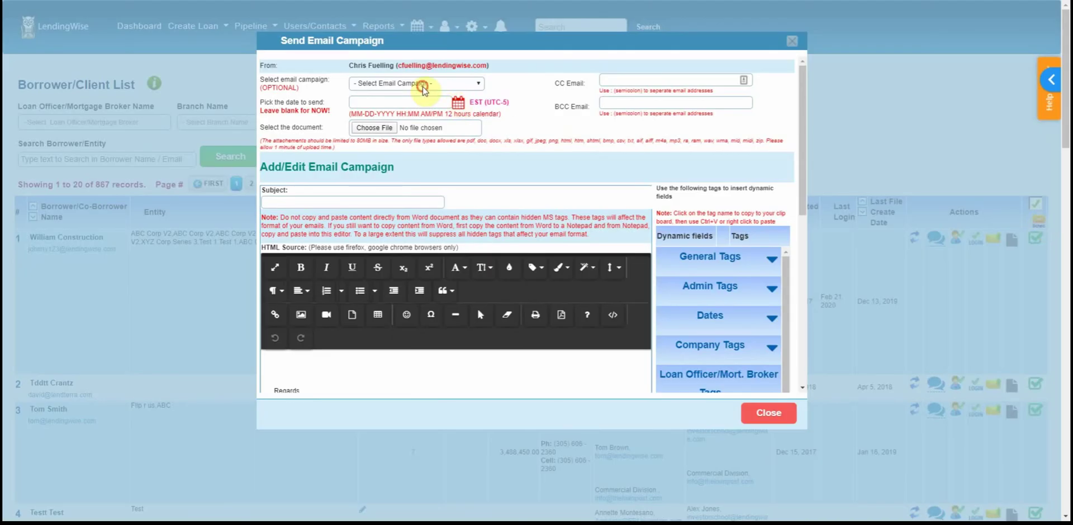
Load the "Marketing- Product Highlight- Fix & Flip" email campaign and review its message through to the end.
{"action": "left_click", "coordinate": [418, 84]}
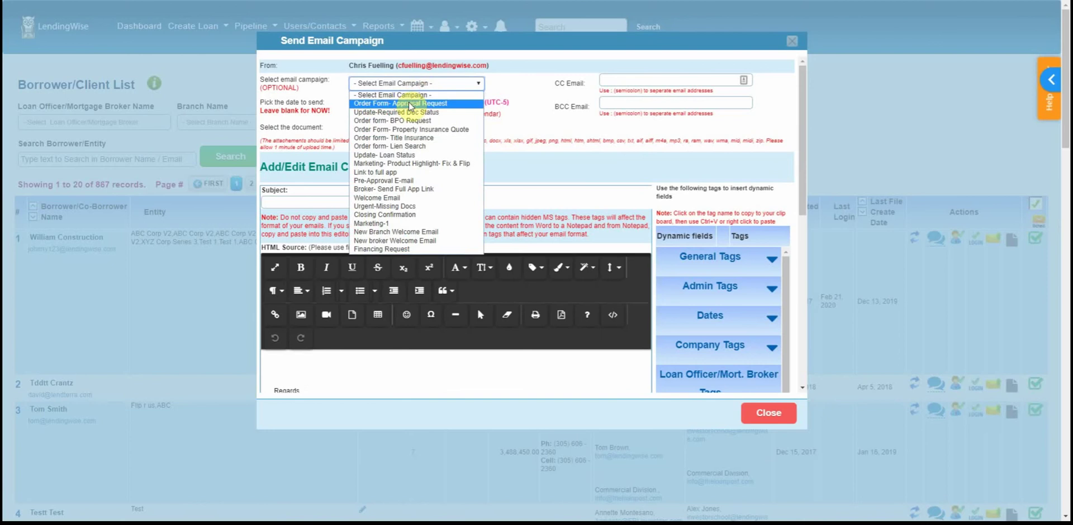
{"action": "left_click", "coordinate": [379, 163]}
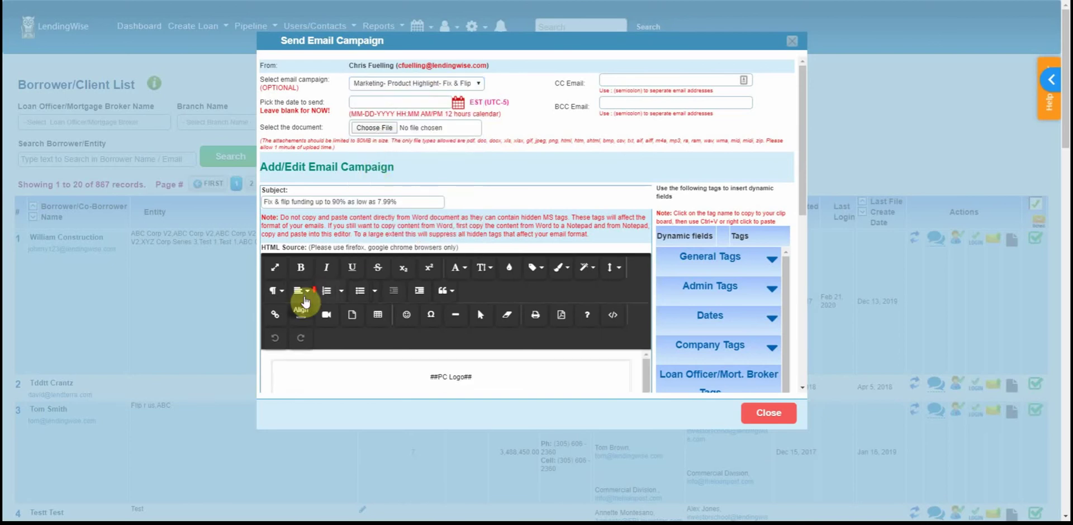
{"action": "scroll", "coordinate": [304, 294], "scroll_direction": "down", "scroll_amount": 3}
{"action": "scroll", "coordinate": [318, 280], "scroll_direction": "down", "scroll_amount": 4}
{"action": "scroll", "coordinate": [395, 301], "scroll_direction": "down", "scroll_amount": 10}
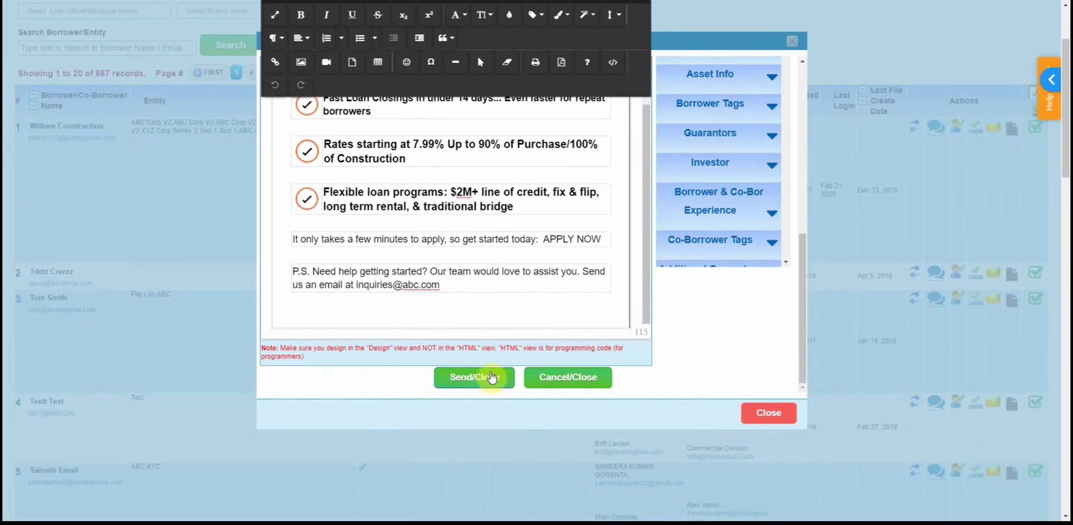
Close the email campaign window, go to the client file pipeline, and look over its search filters, status stages and listed files.
{"action": "left_click", "coordinate": [495, 380]}
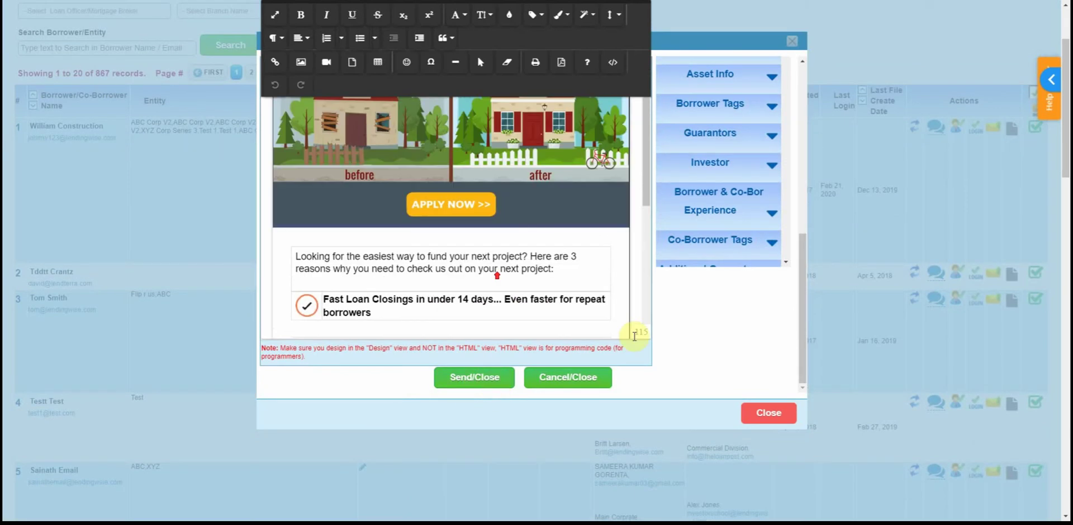
{"action": "left_click", "coordinate": [769, 416]}
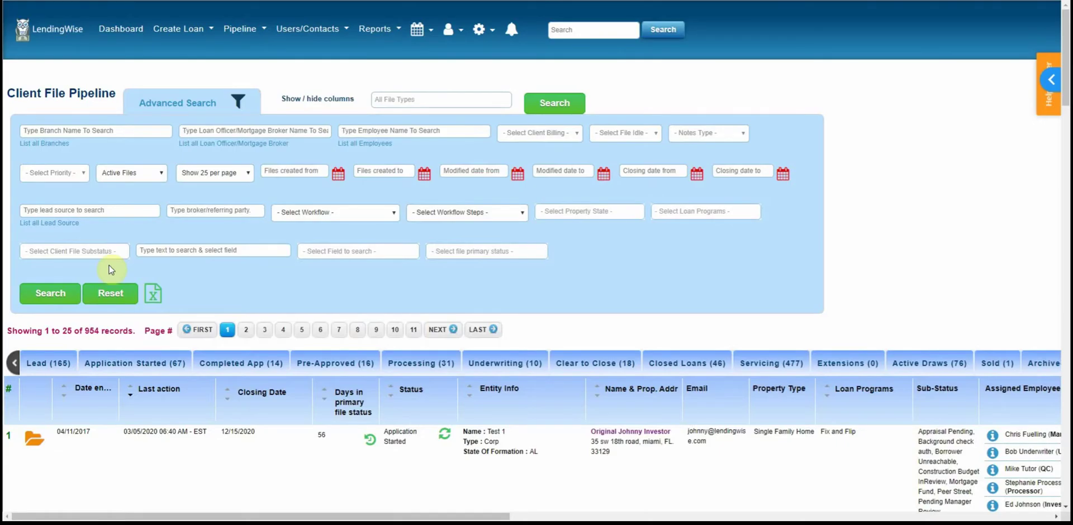
{"action": "scroll", "coordinate": [163, 291], "scroll_direction": "down", "scroll_amount": 5}
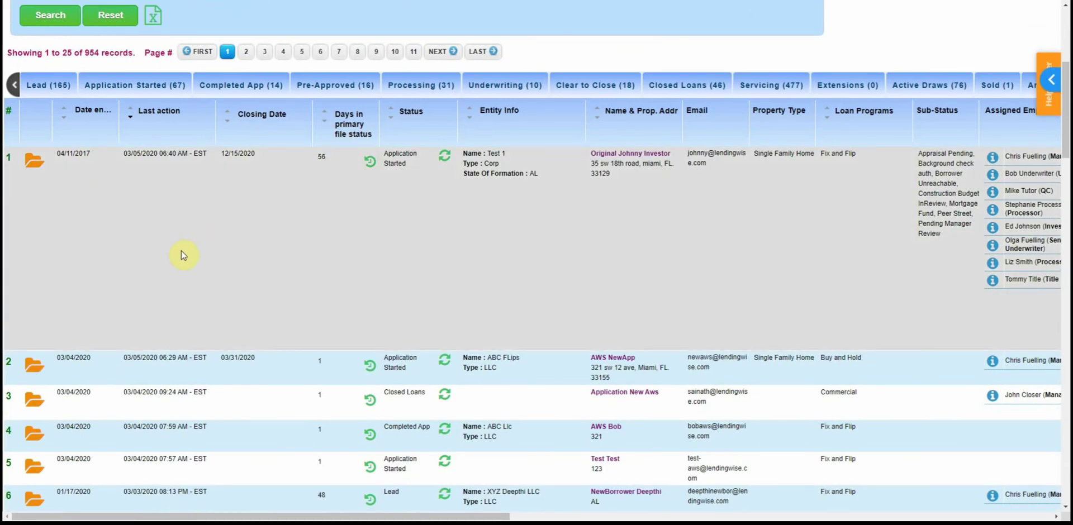
{"action": "scroll", "coordinate": [289, 176], "scroll_direction": "up", "scroll_amount": 4}
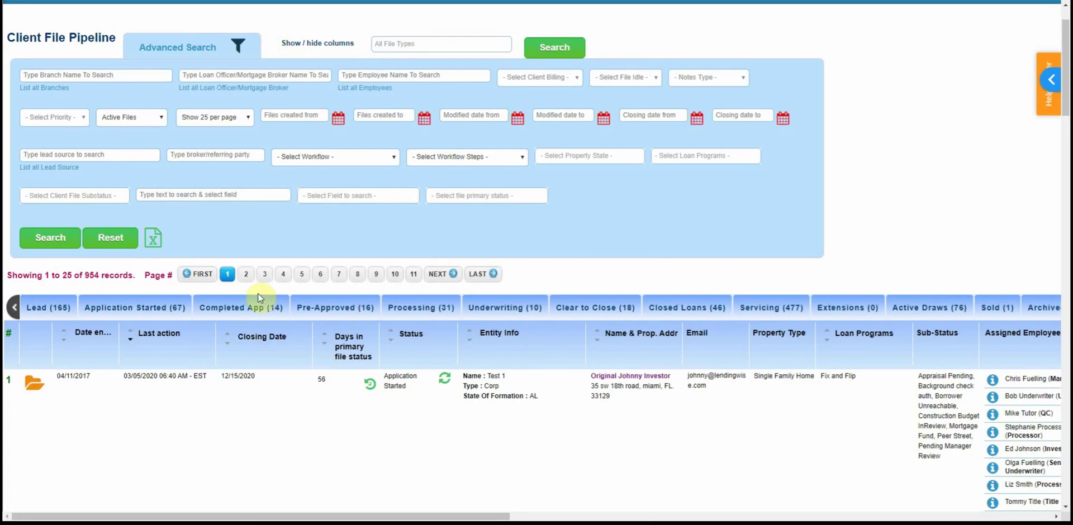
Open the file status update for the first pipeline file and browse the available sub-statuses down to the Lead Status group.
{"action": "scroll", "coordinate": [190, 339], "scroll_direction": "down", "scroll_amount": 1}
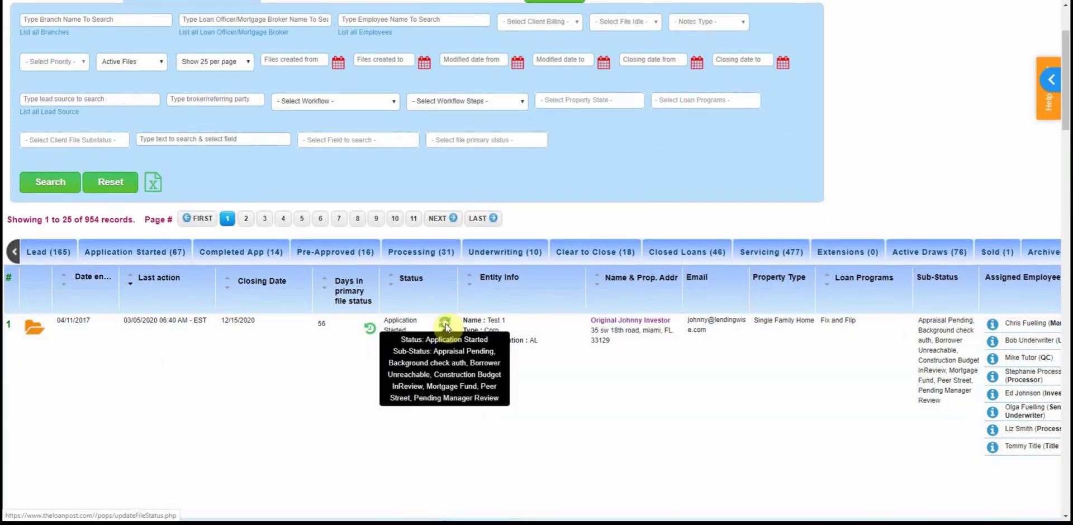
{"action": "left_click", "coordinate": [445, 323]}
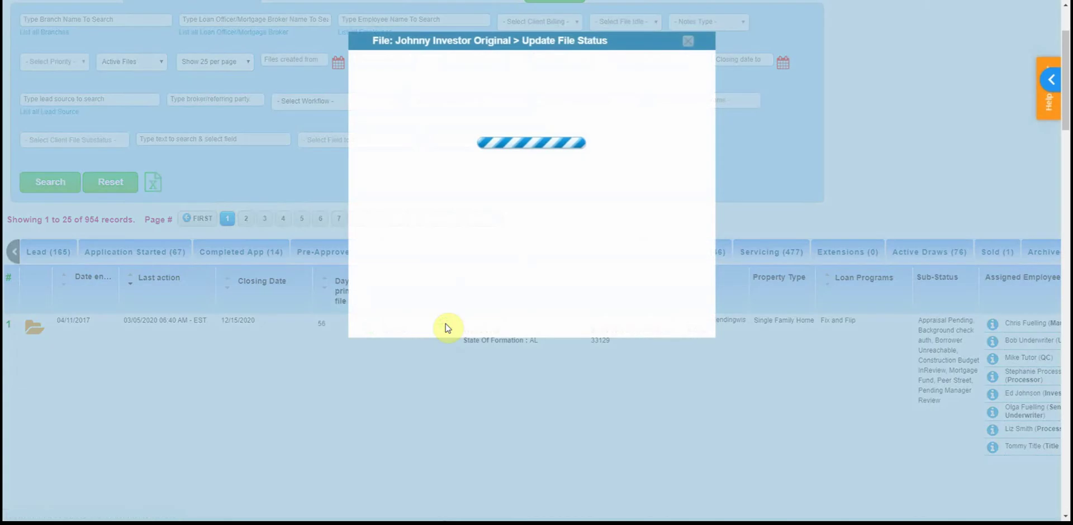
{"action": "left_click", "coordinate": [471, 132]}
{"action": "left_click", "coordinate": [473, 134]}
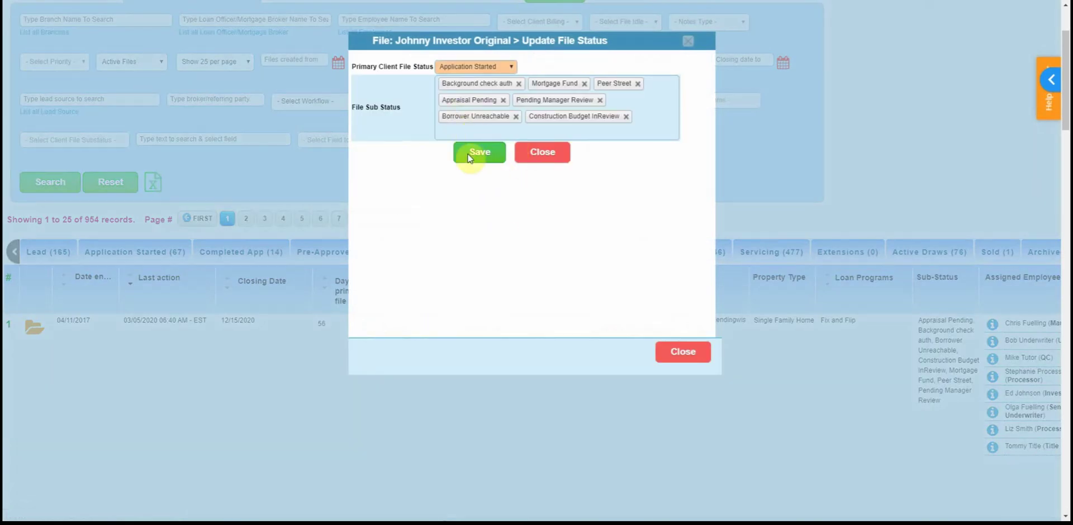
{"action": "left_click", "coordinate": [454, 134]}
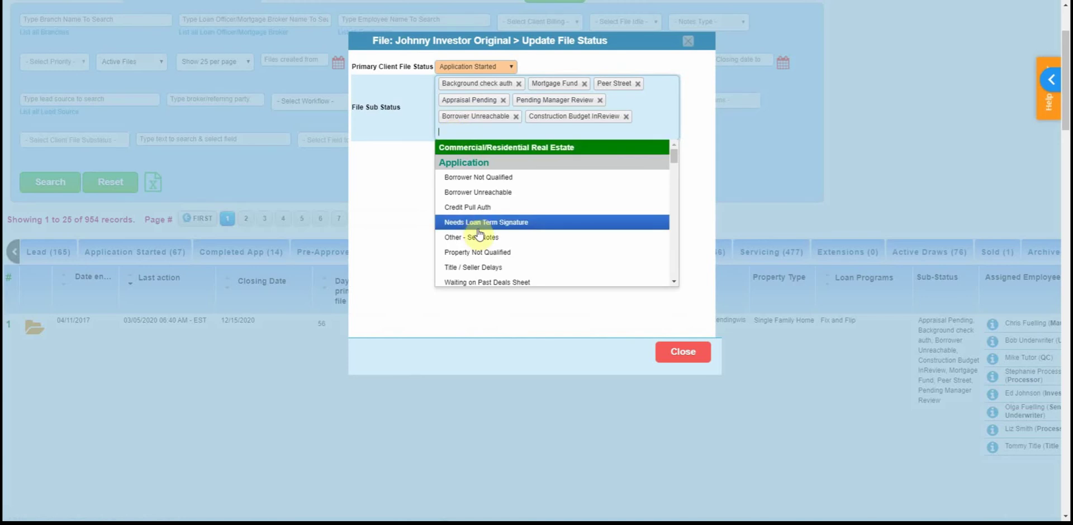
{"action": "scroll", "coordinate": [479, 235], "scroll_direction": "down", "scroll_amount": 4}
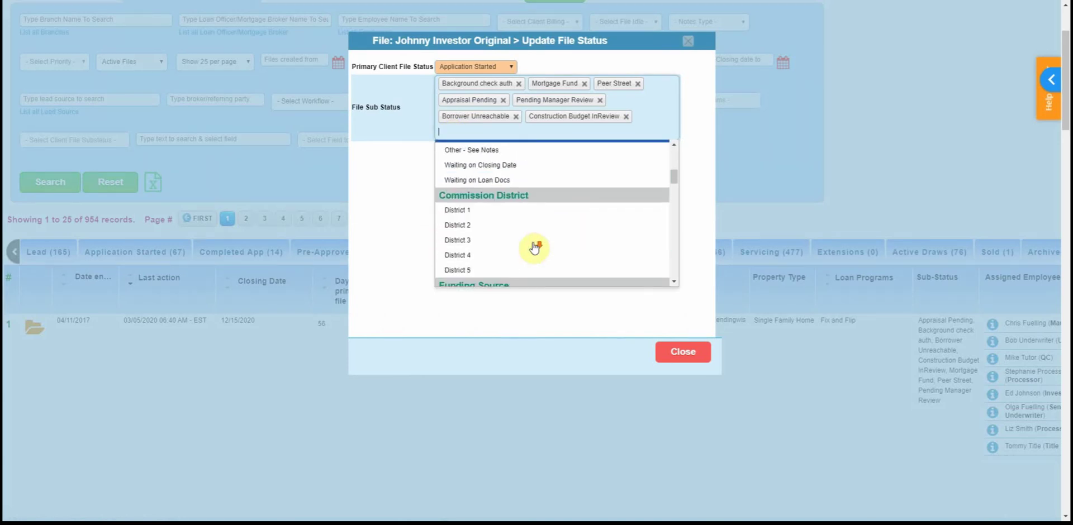
{"action": "scroll", "coordinate": [534, 247], "scroll_direction": "down", "scroll_amount": 3}
{"action": "scroll", "coordinate": [535, 244], "scroll_direction": "down", "scroll_amount": 3}
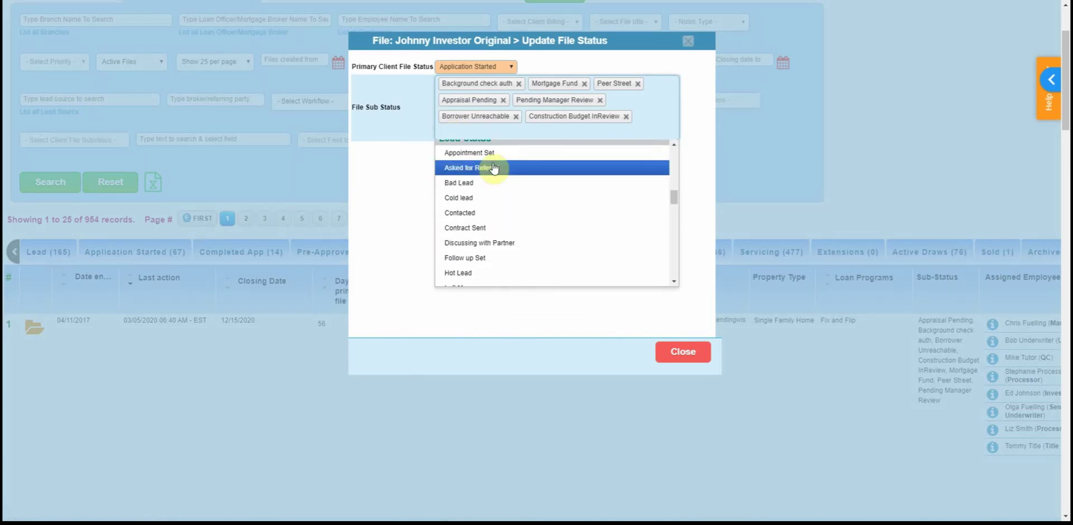
Examine the Lead Status, Lead Type and Processing sub-status options, and close the file status update without saving.
{"action": "scroll", "coordinate": [493, 168], "scroll_direction": "up", "scroll_amount": 2}
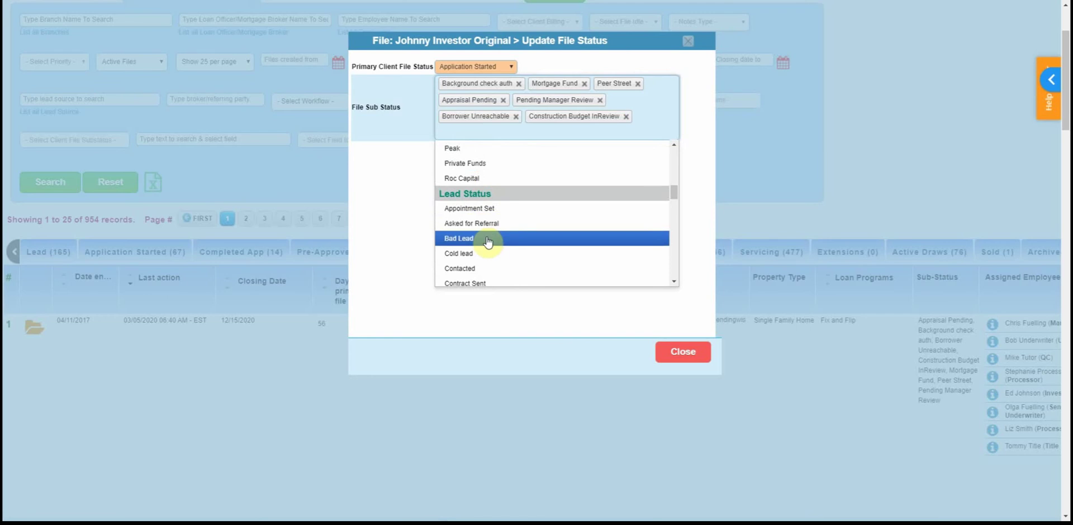
{"action": "scroll", "coordinate": [526, 246], "scroll_direction": "down", "scroll_amount": 1}
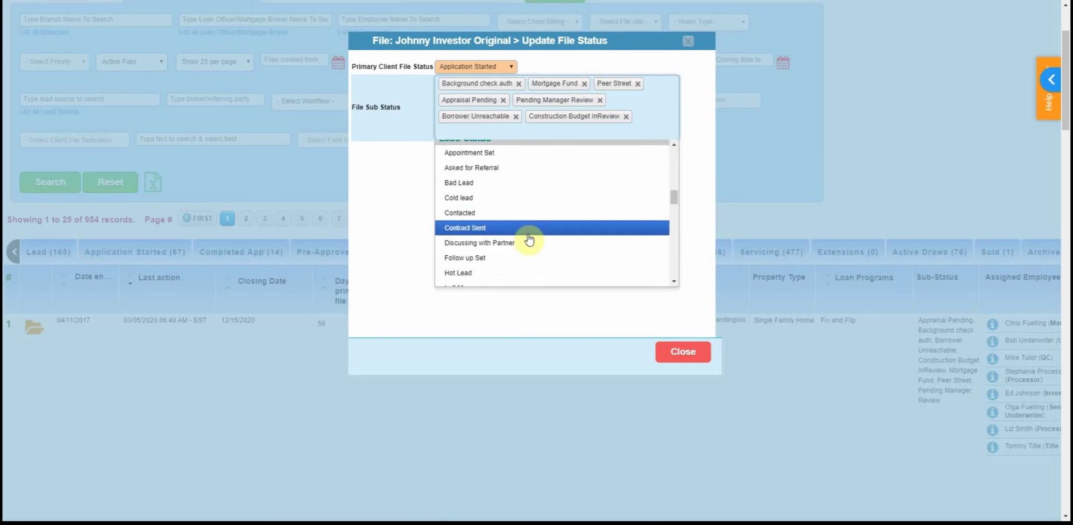
{"action": "scroll", "coordinate": [581, 248], "scroll_direction": "down", "scroll_amount": 2}
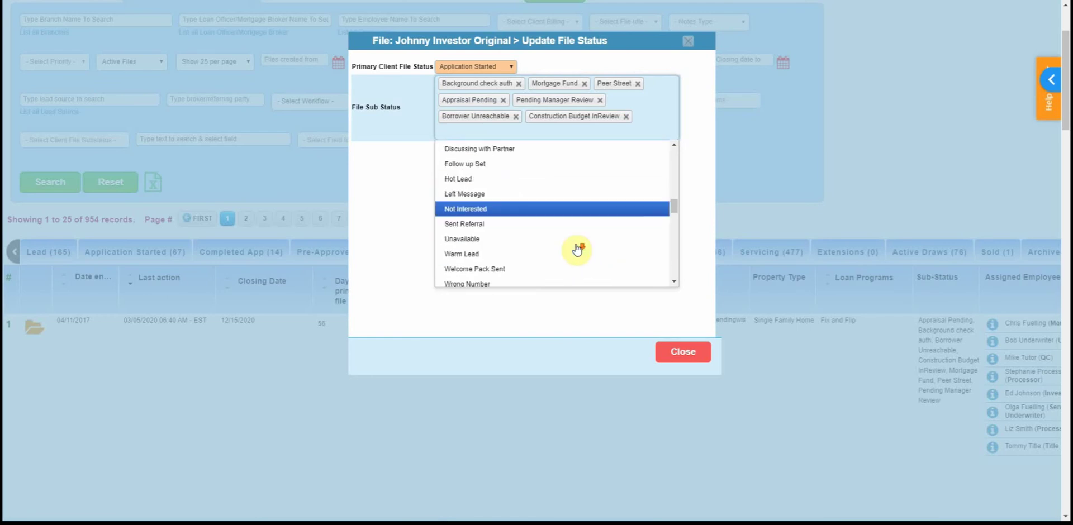
{"action": "scroll", "coordinate": [577, 250], "scroll_direction": "down", "scroll_amount": 1}
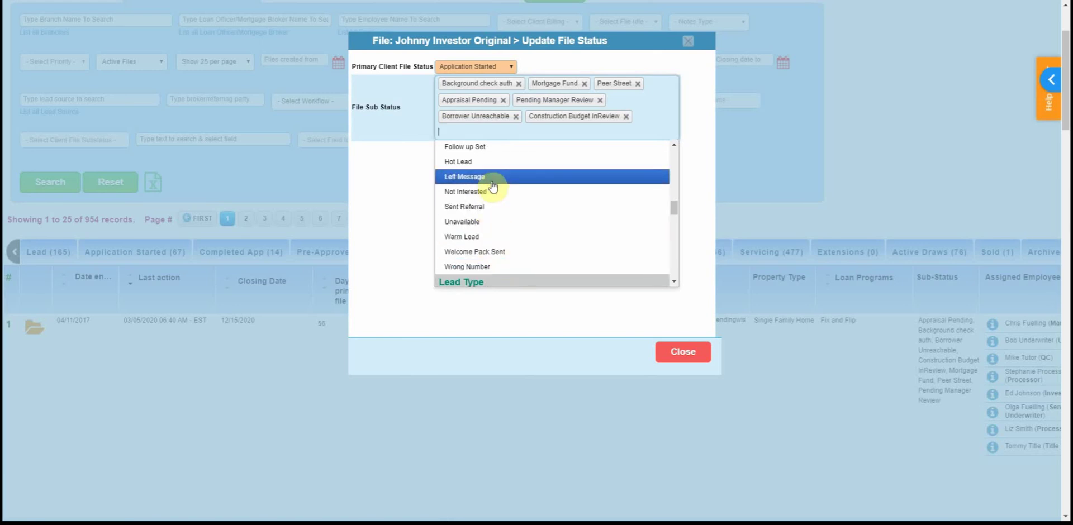
{"action": "scroll", "coordinate": [472, 271], "scroll_direction": "down", "scroll_amount": 2}
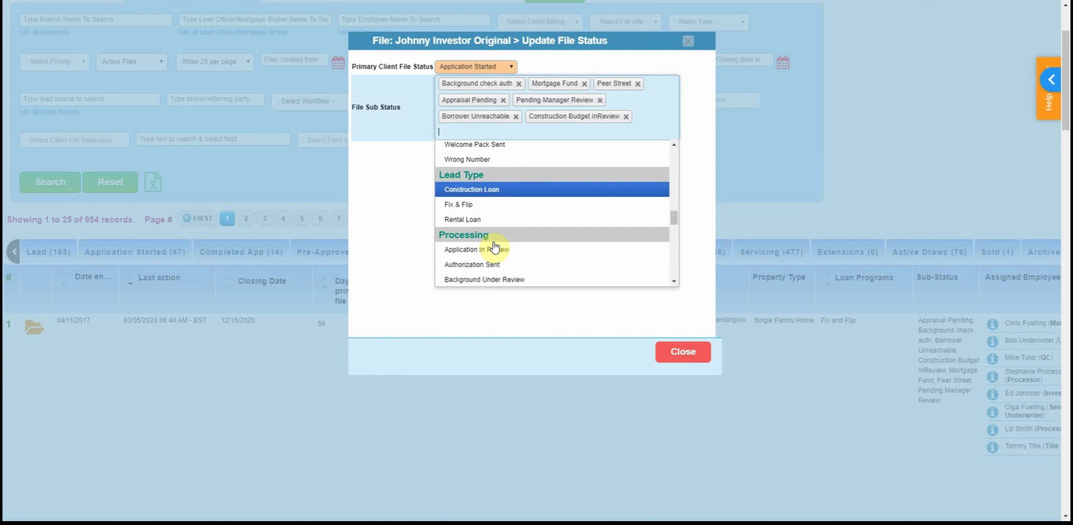
{"action": "scroll", "coordinate": [499, 226], "scroll_direction": "down", "scroll_amount": 1}
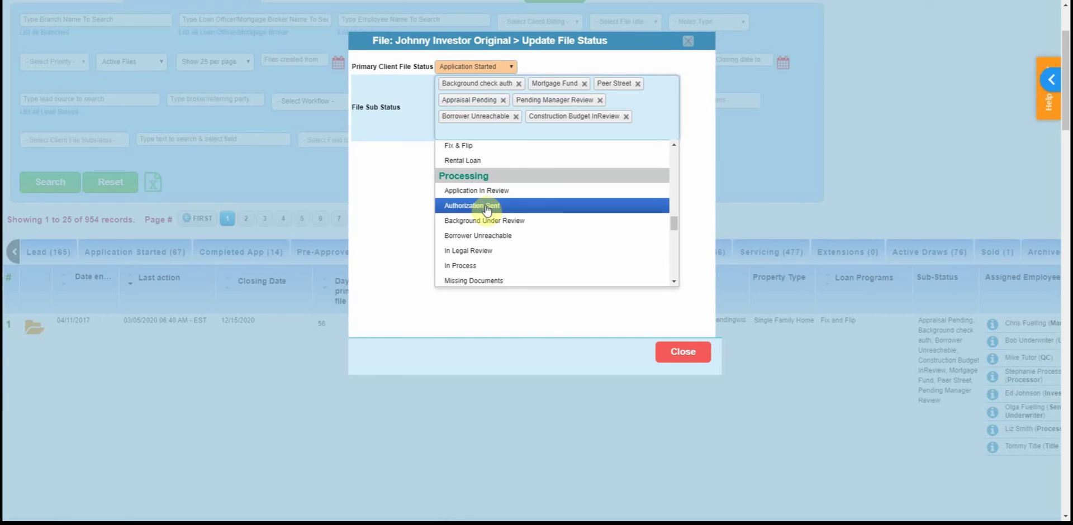
{"action": "left_click", "coordinate": [684, 348]}
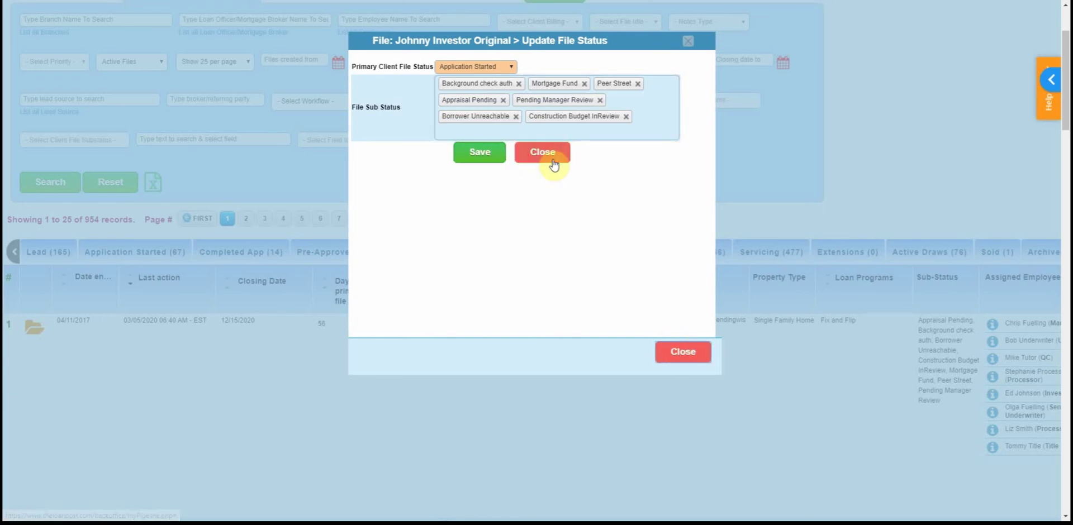
{"action": "left_click", "coordinate": [678, 352]}
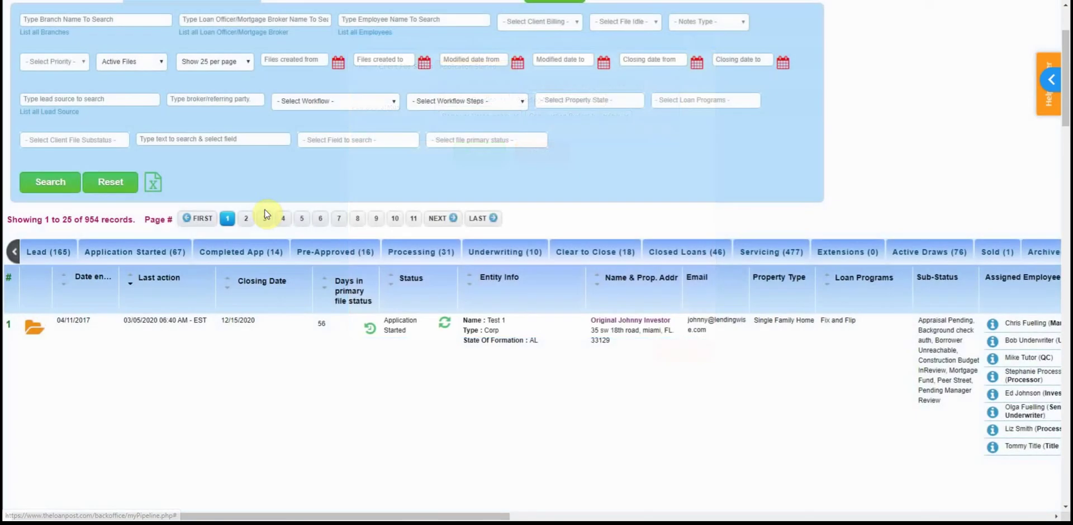
Choose Property Not Qualified and Borrower Unreachable as client file substatus filters in the pipeline's advanced search.
{"action": "scroll", "coordinate": [467, 288], "scroll_direction": "up", "scroll_amount": 2}
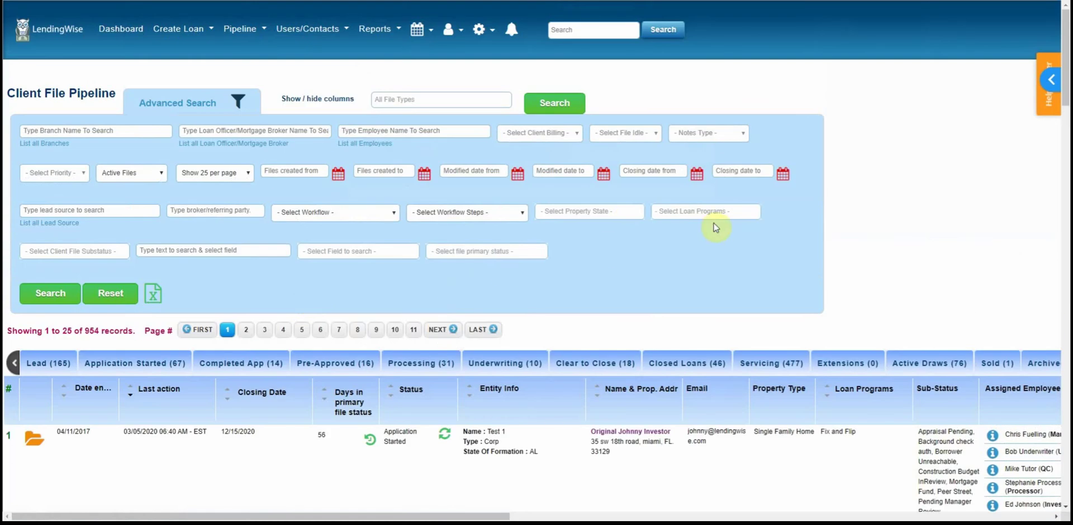
{"action": "left_click", "coordinate": [90, 251]}
{"action": "scroll", "coordinate": [72, 344], "scroll_direction": "down", "scroll_amount": 3}
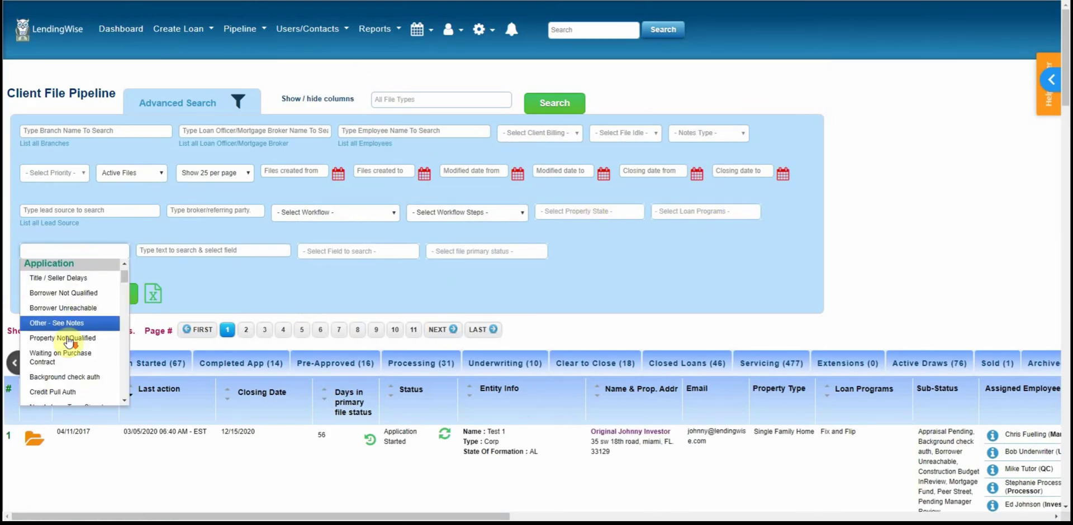
{"action": "left_click", "coordinate": [56, 309]}
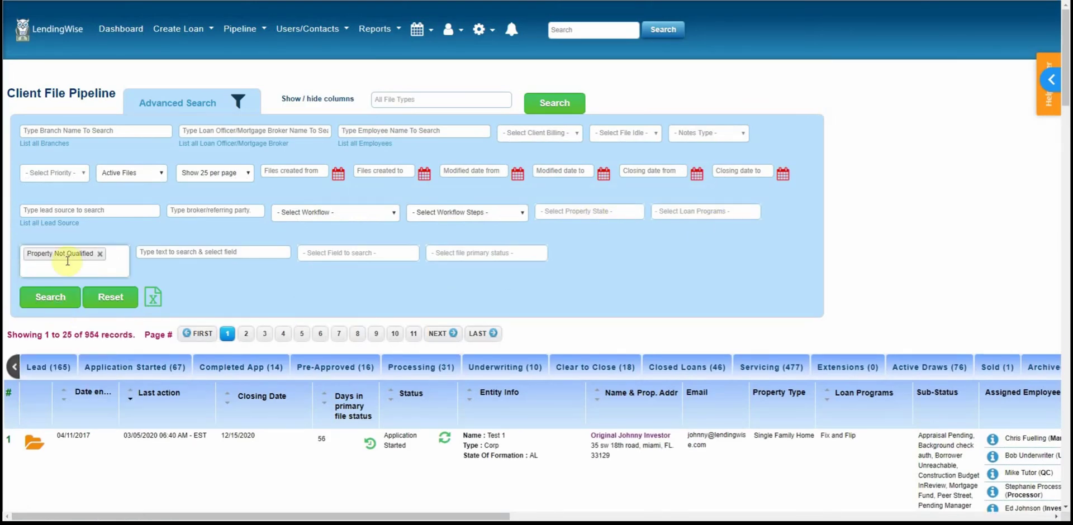
{"action": "left_click", "coordinate": [62, 271]}
{"action": "left_click", "coordinate": [62, 354]}
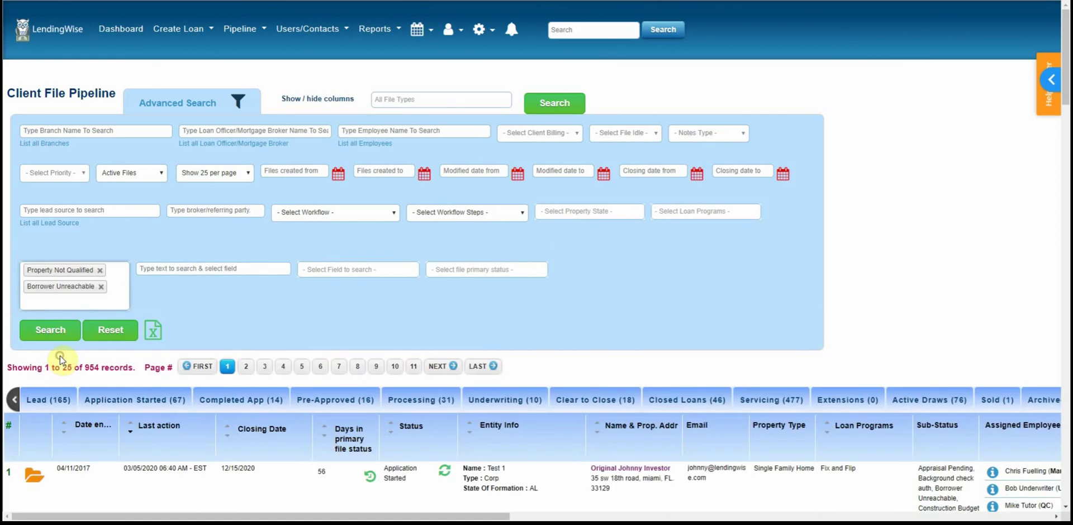
Review the remaining client file substatus filter options, from Application through zDenial Reasons, without adding another one.
{"action": "left_click", "coordinate": [96, 301]}
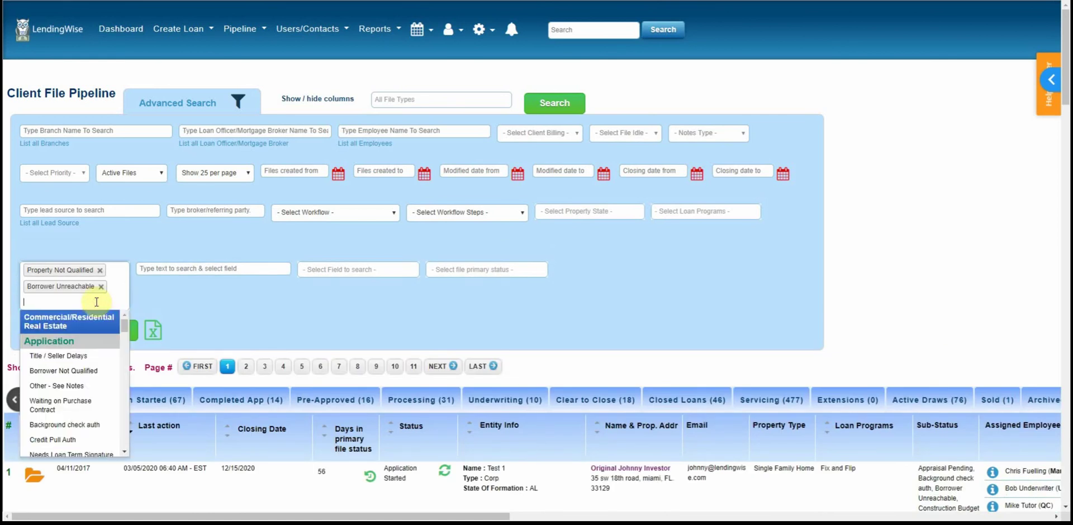
{"action": "scroll", "coordinate": [49, 378], "scroll_direction": "down", "scroll_amount": 10}
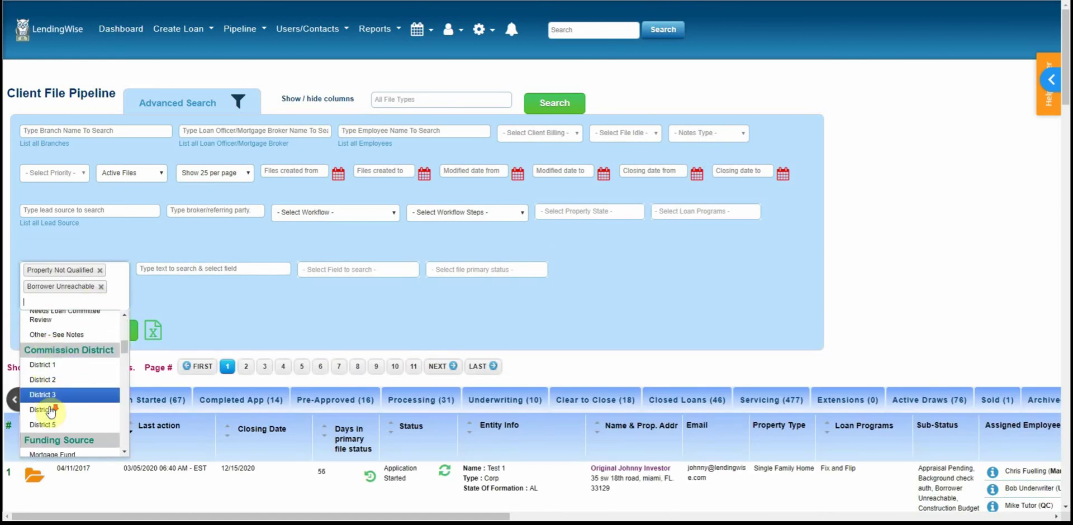
{"action": "scroll", "coordinate": [75, 416], "scroll_direction": "down", "scroll_amount": 2}
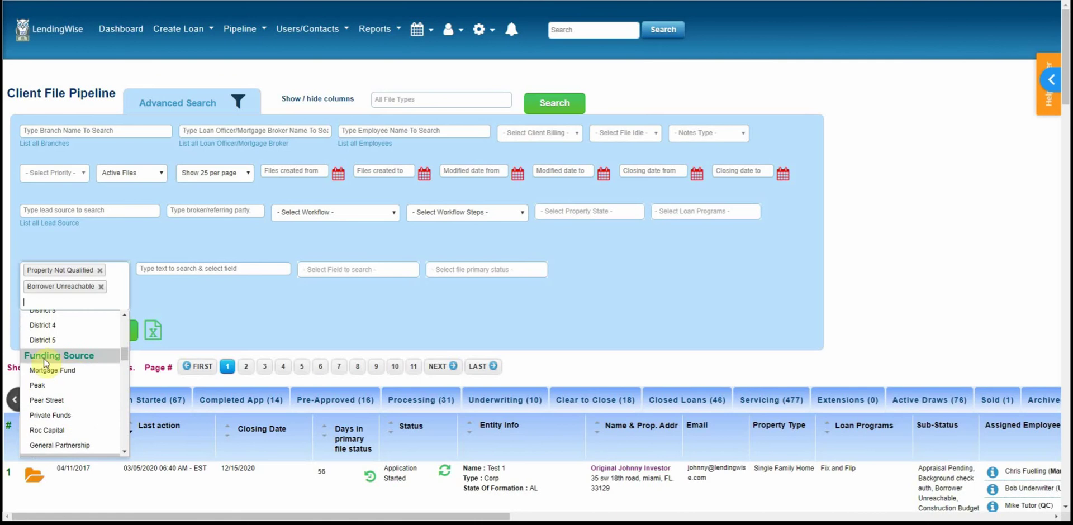
{"action": "scroll", "coordinate": [95, 372], "scroll_direction": "down", "scroll_amount": 6}
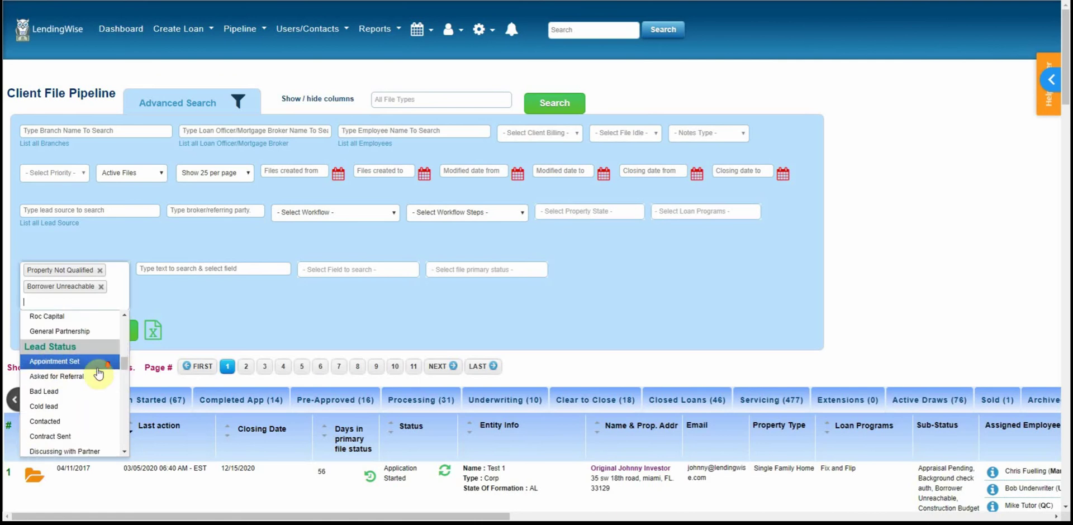
{"action": "scroll", "coordinate": [95, 372], "scroll_direction": "down", "scroll_amount": 10}
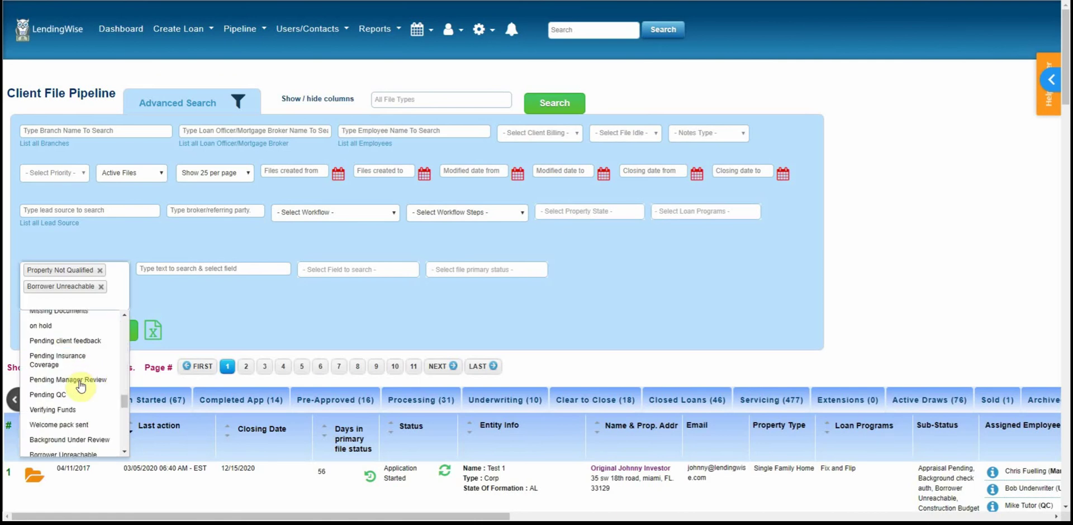
{"action": "scroll", "coordinate": [67, 405], "scroll_direction": "down", "scroll_amount": 10}
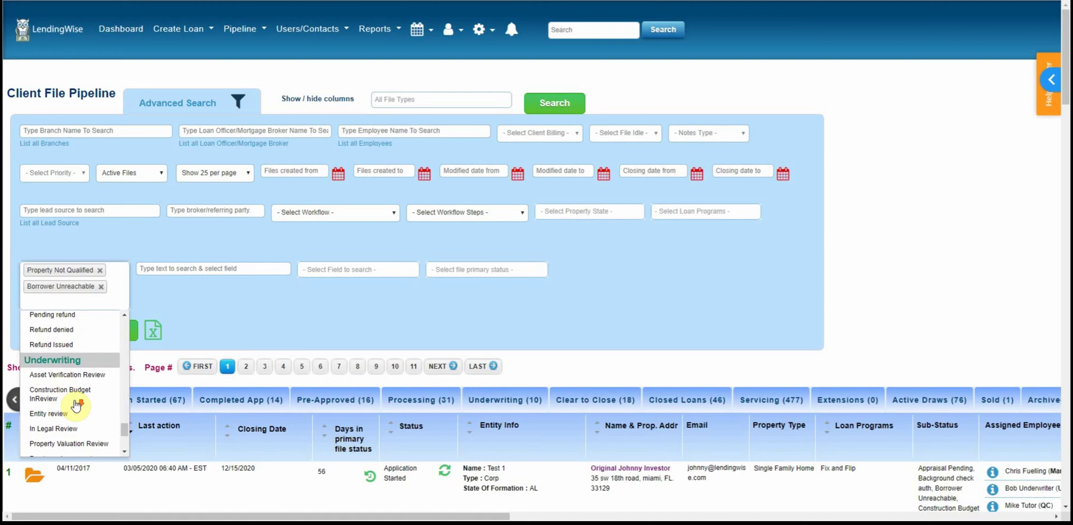
{"action": "scroll", "coordinate": [73, 411], "scroll_direction": "down", "scroll_amount": 1}
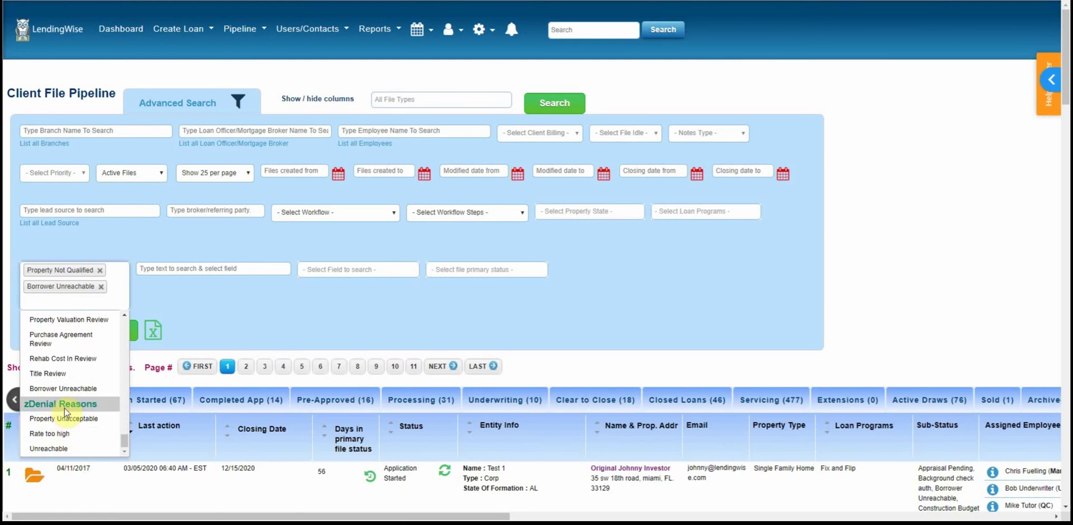
{"action": "left_click", "coordinate": [211, 320]}
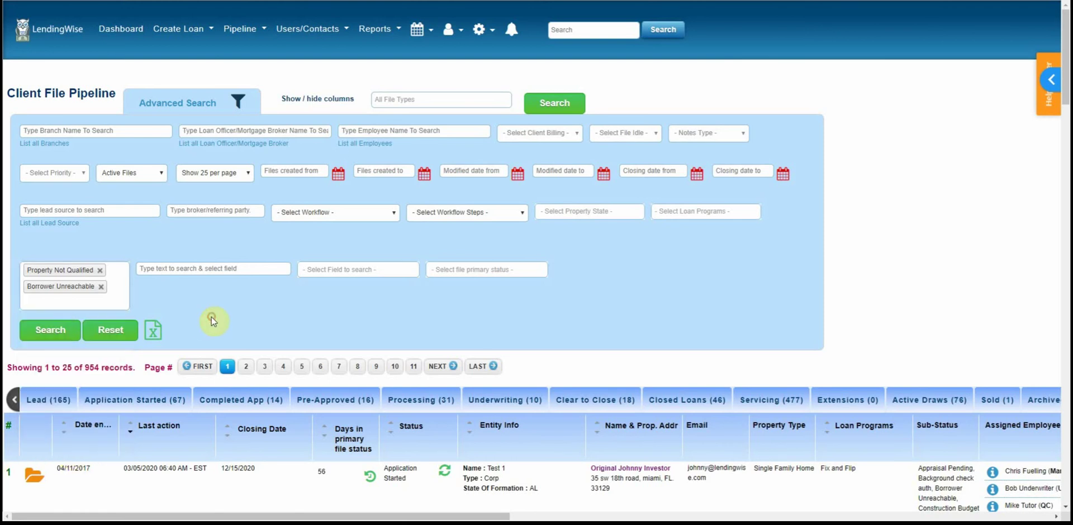
Review the data points available for the client file export, close it without exporting, and collapse the advanced search filters.
{"action": "left_click", "coordinate": [153, 334]}
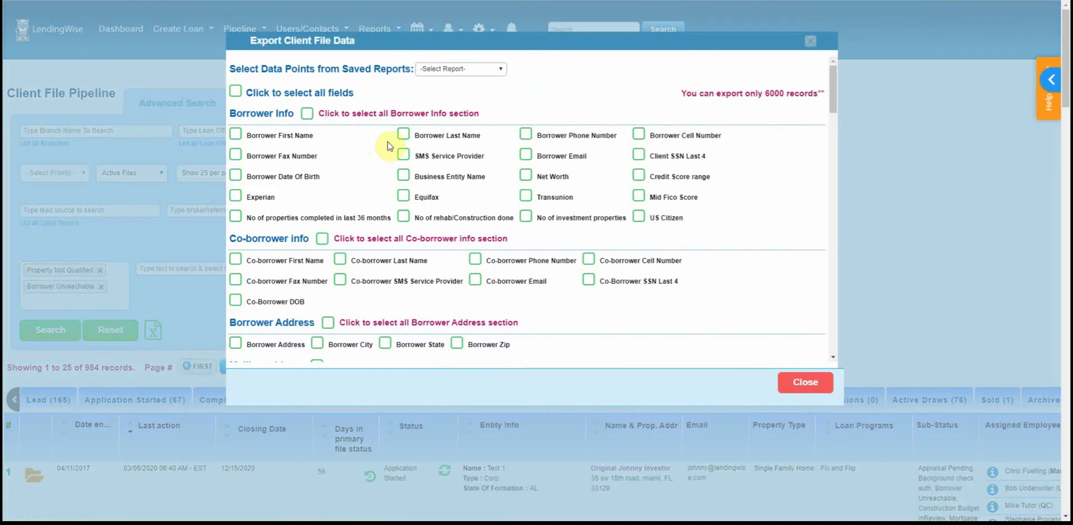
{"action": "scroll", "coordinate": [391, 246], "scroll_direction": "down", "scroll_amount": 2}
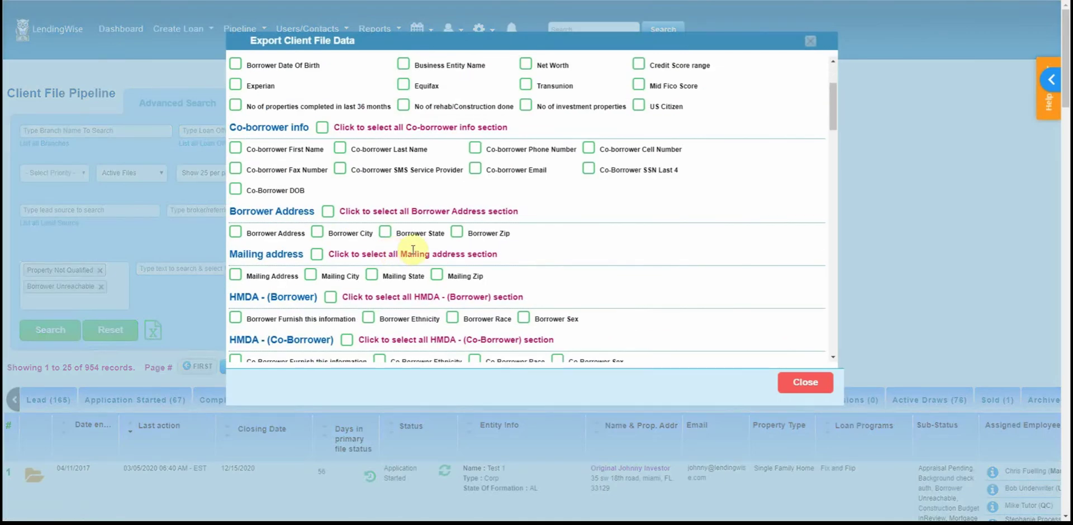
{"action": "scroll", "coordinate": [520, 216], "scroll_direction": "down", "scroll_amount": 5}
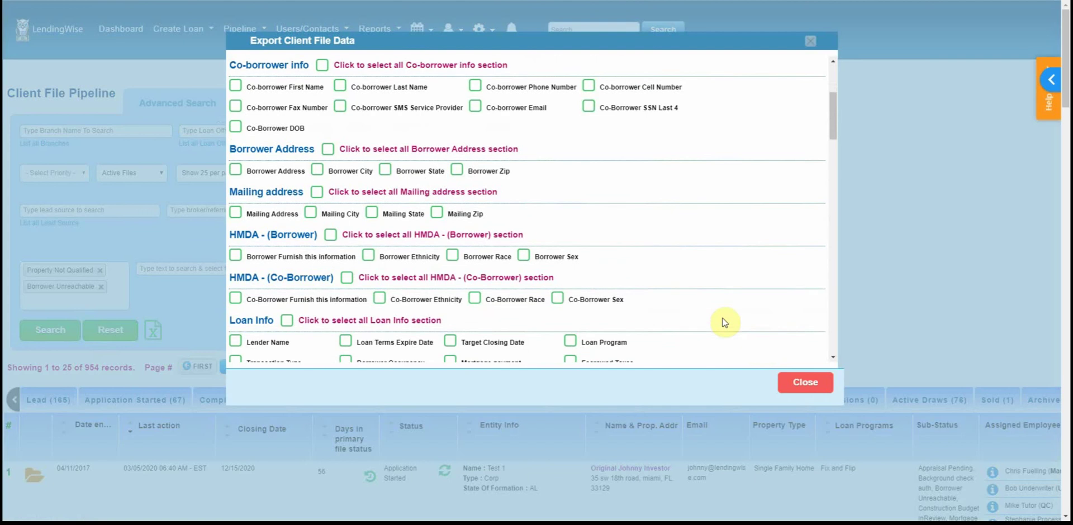
{"action": "left_click", "coordinate": [806, 383]}
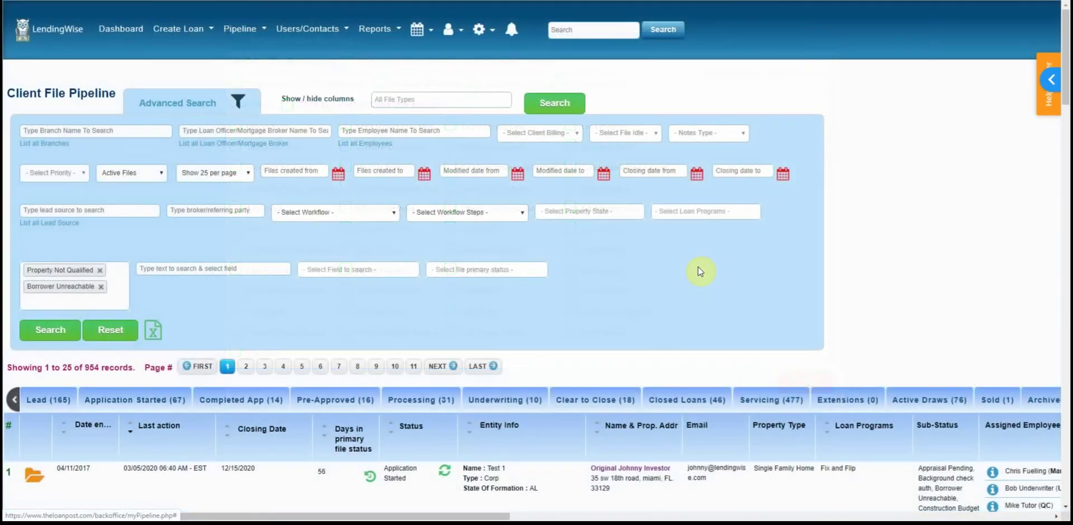
{"action": "left_click", "coordinate": [179, 103]}
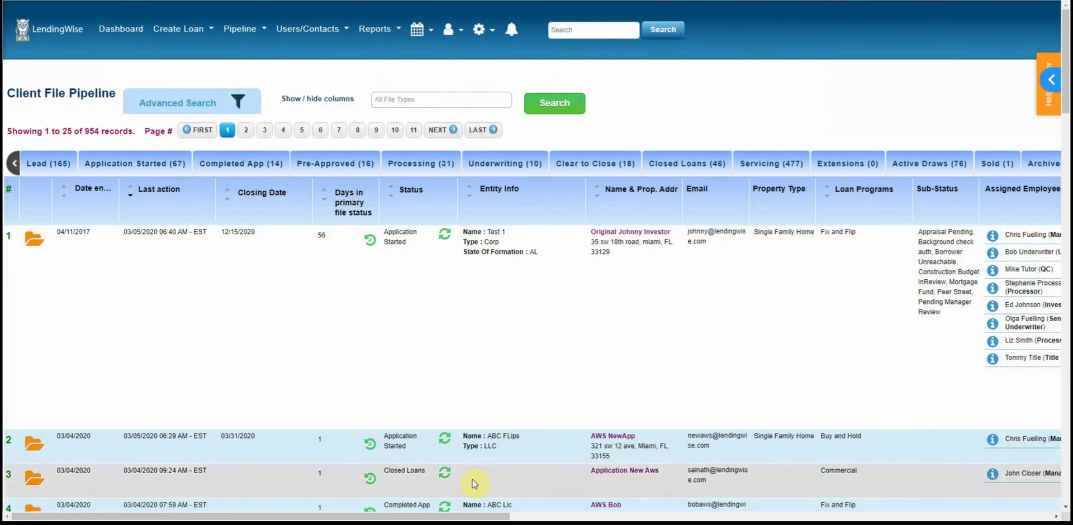
Select all 25 listed files for a mass email, review the custom email template options, and close without sending.
{"action": "left_click_drag", "start_coordinate": [475, 517], "coordinate": [1023, 518]}
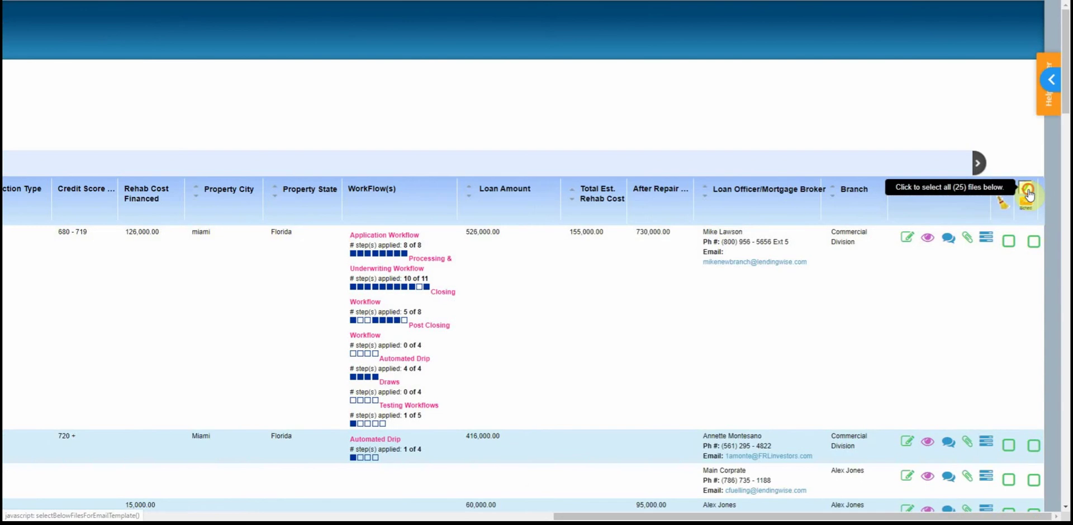
{"action": "left_click", "coordinate": [1028, 201]}
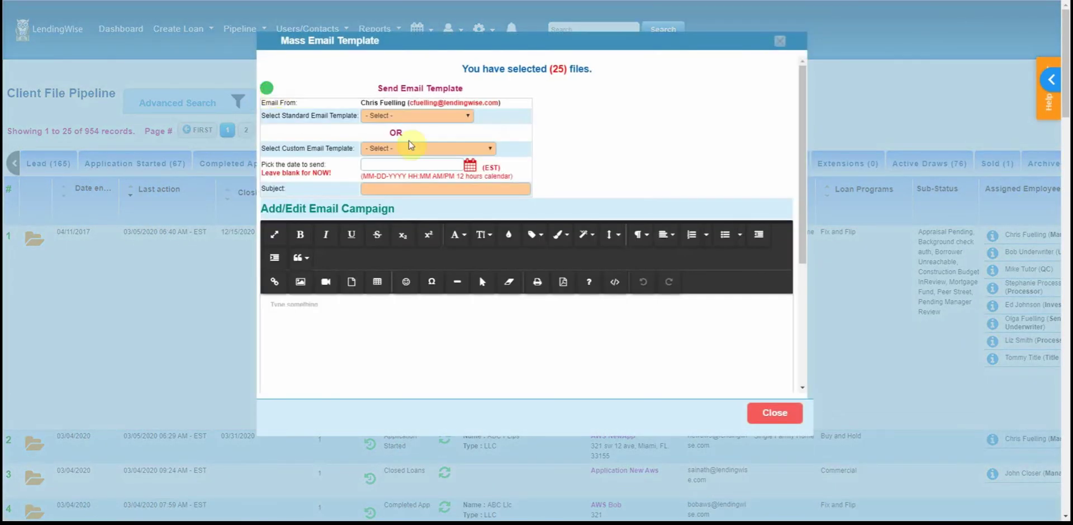
{"action": "left_click", "coordinate": [414, 115]}
{"action": "left_click", "coordinate": [451, 148]}
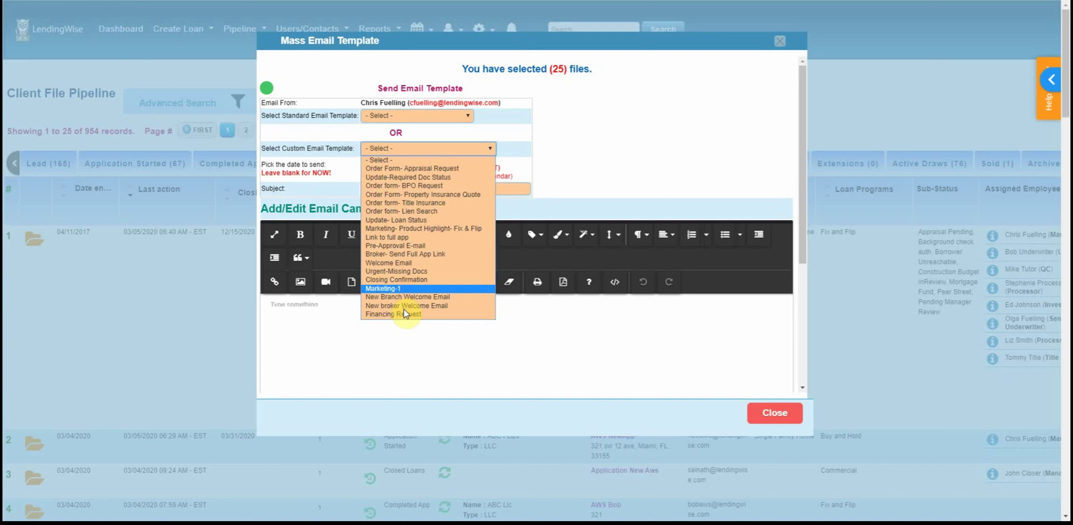
{"action": "left_click", "coordinate": [603, 162]}
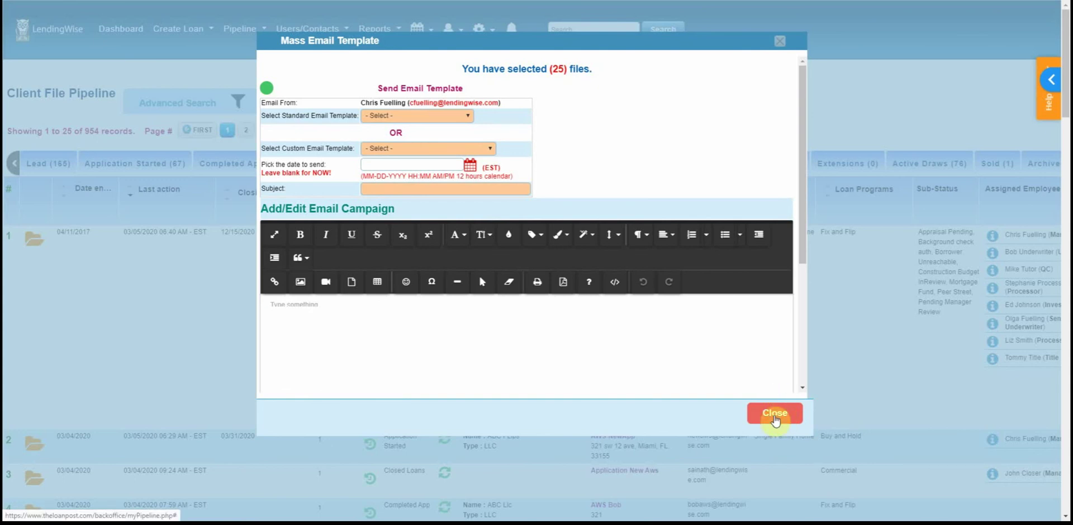
{"action": "left_click", "coordinate": [775, 416]}
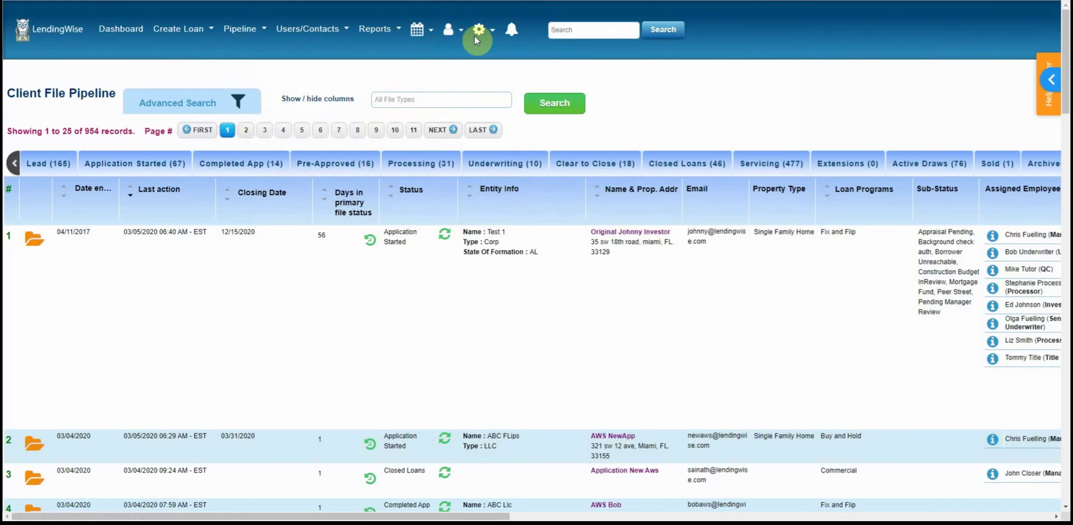
Open the E-mail Wizard Tool and load the customized template Marketing- Product Highlight- Fix & Flip.
{"action": "left_click", "coordinate": [475, 36]}
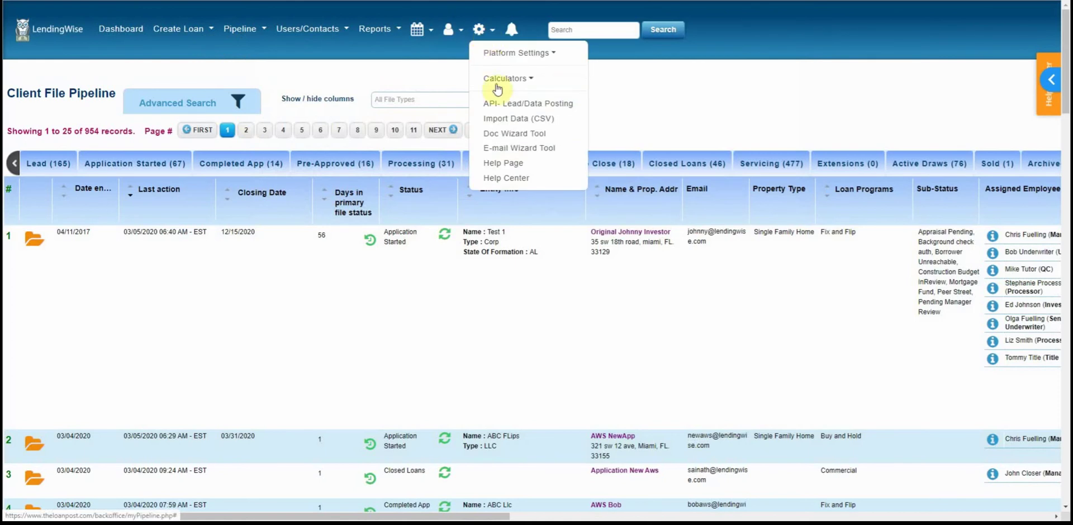
{"action": "left_click", "coordinate": [537, 153]}
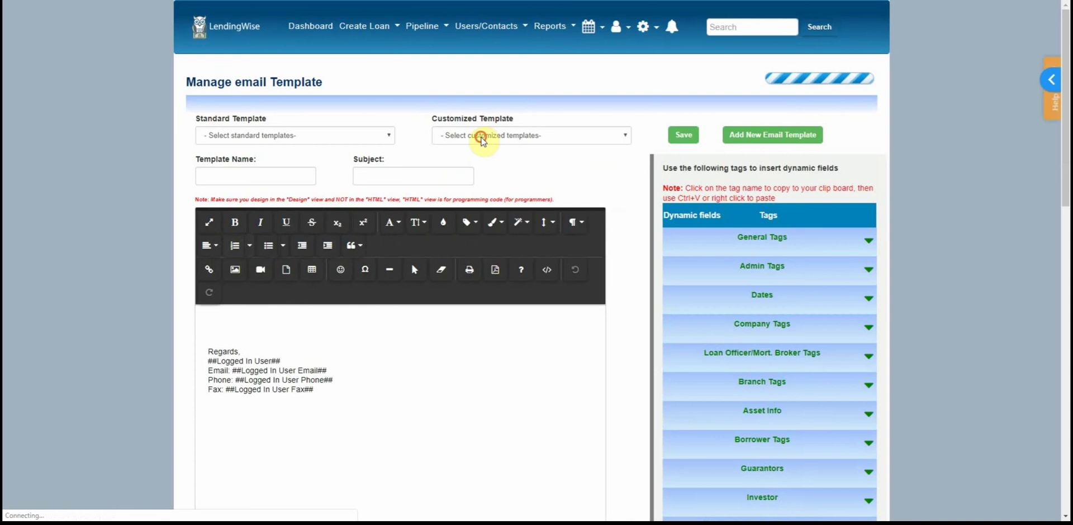
{"action": "left_click", "coordinate": [482, 136]}
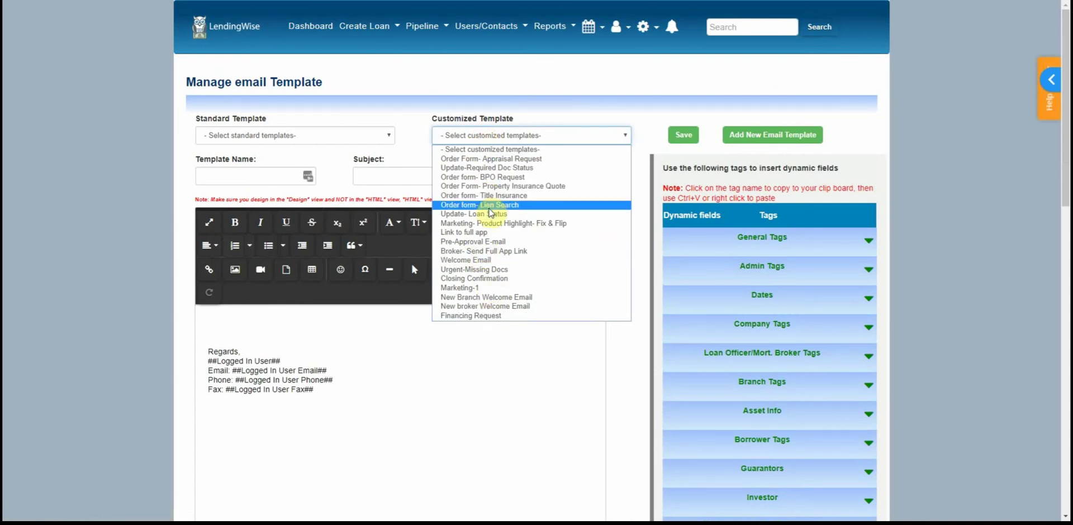
{"action": "left_click", "coordinate": [319, 151]}
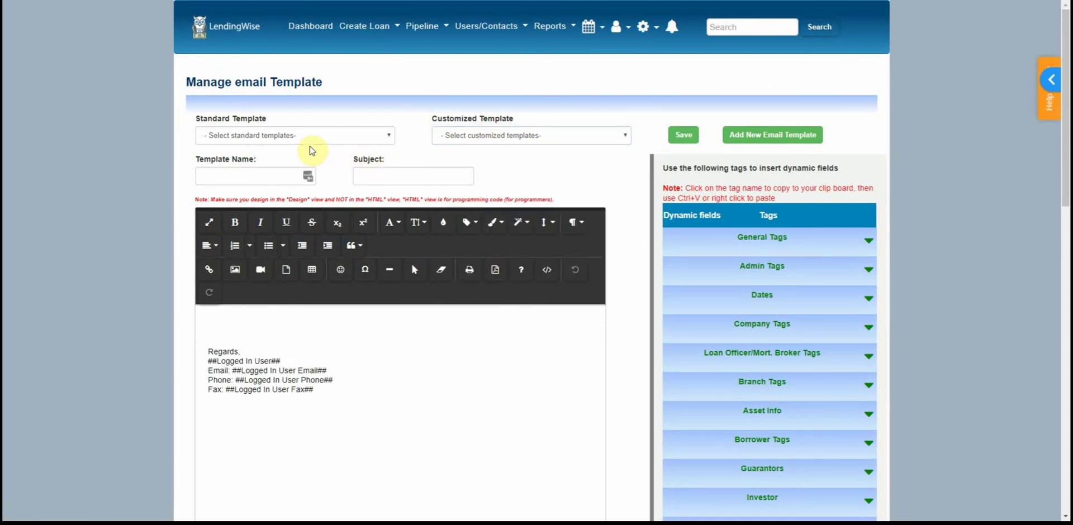
{"action": "left_click", "coordinate": [467, 137]}
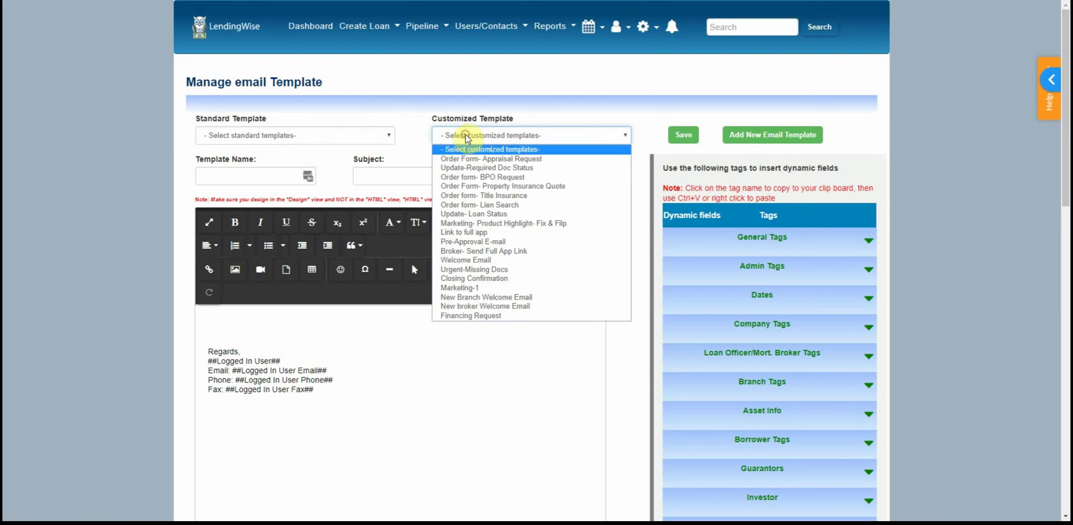
{"action": "left_click", "coordinate": [484, 226]}
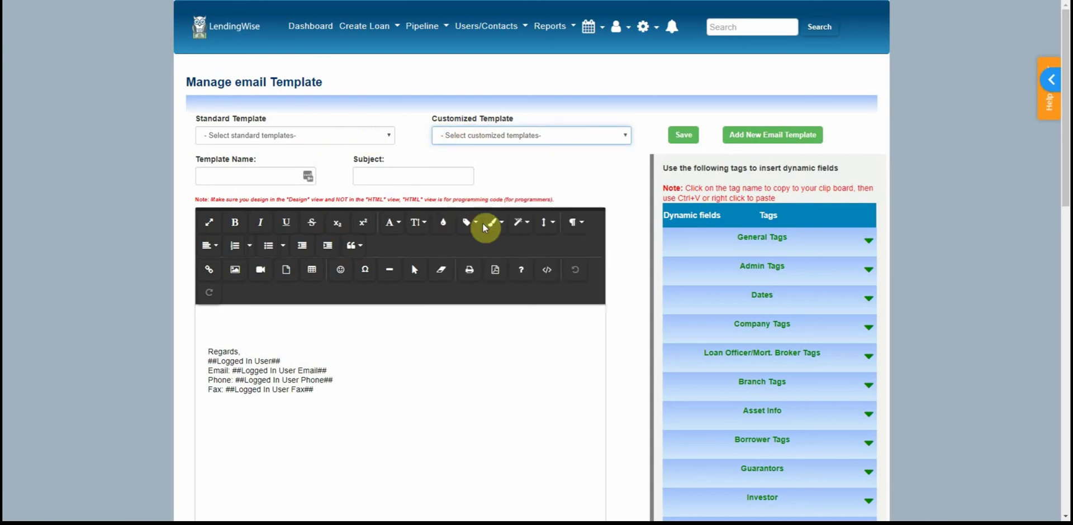
Review the Fix & Flip marketing template from its header image to the closing text, and return to the Client File Pipeline.
{"action": "scroll", "coordinate": [123, 352], "scroll_direction": "down", "scroll_amount": 5}
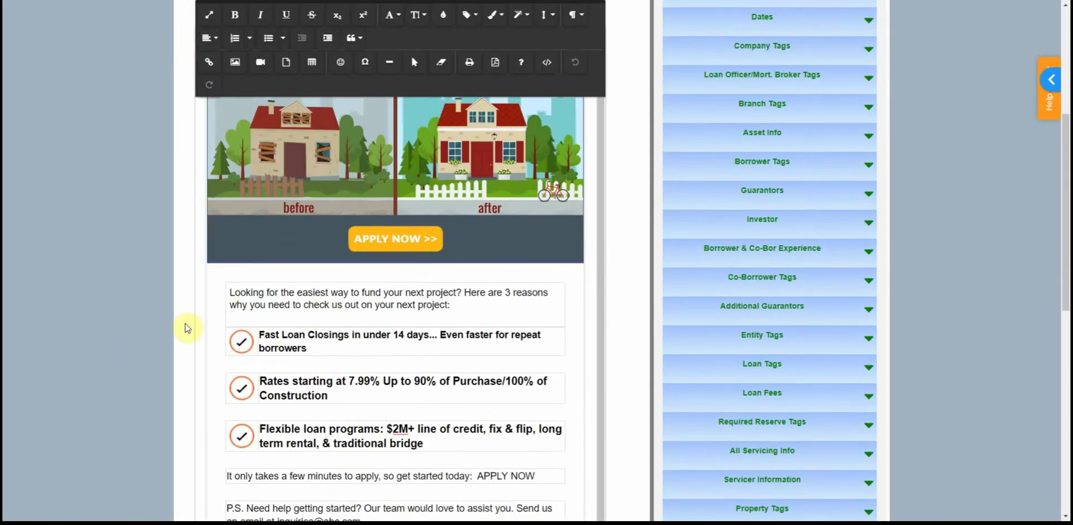
{"action": "scroll", "coordinate": [306, 425], "scroll_direction": "down", "scroll_amount": 4}
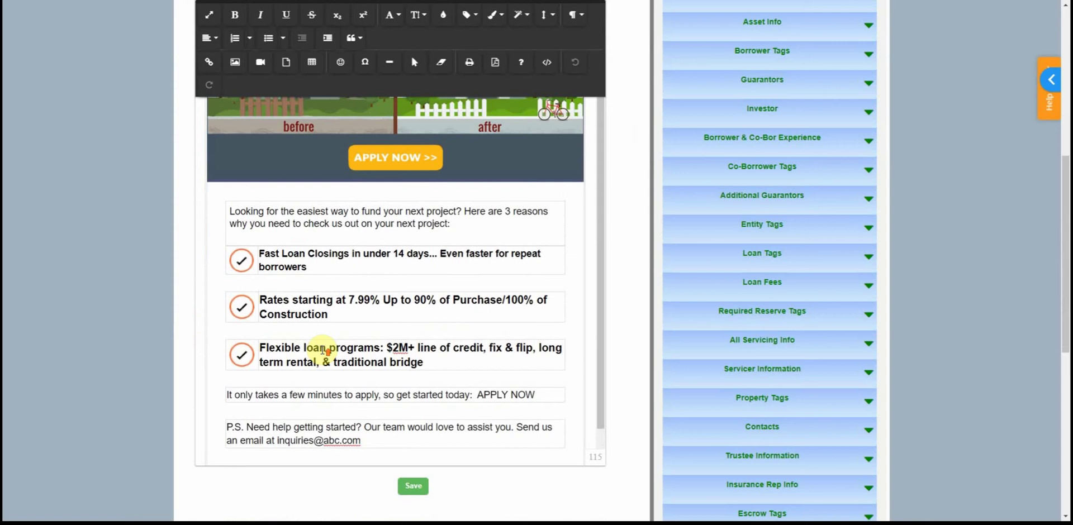
{"action": "scroll", "coordinate": [324, 351], "scroll_direction": "up", "scroll_amount": 7}
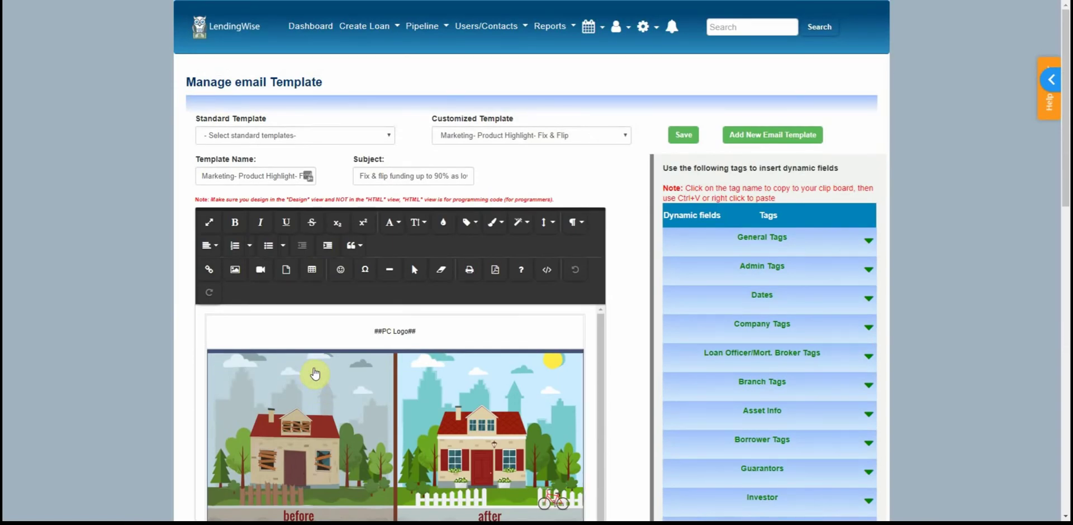
{"action": "left_click", "coordinate": [316, 375]}
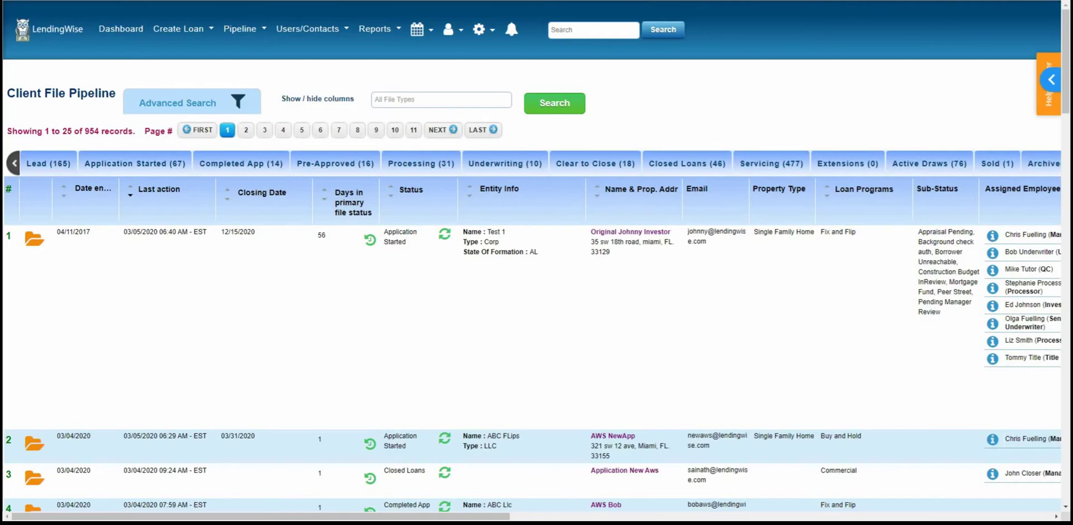
Expand the first client file's details in the pipeline and open its Borrower Call back date for editing.
{"action": "left_click", "coordinate": [251, 246]}
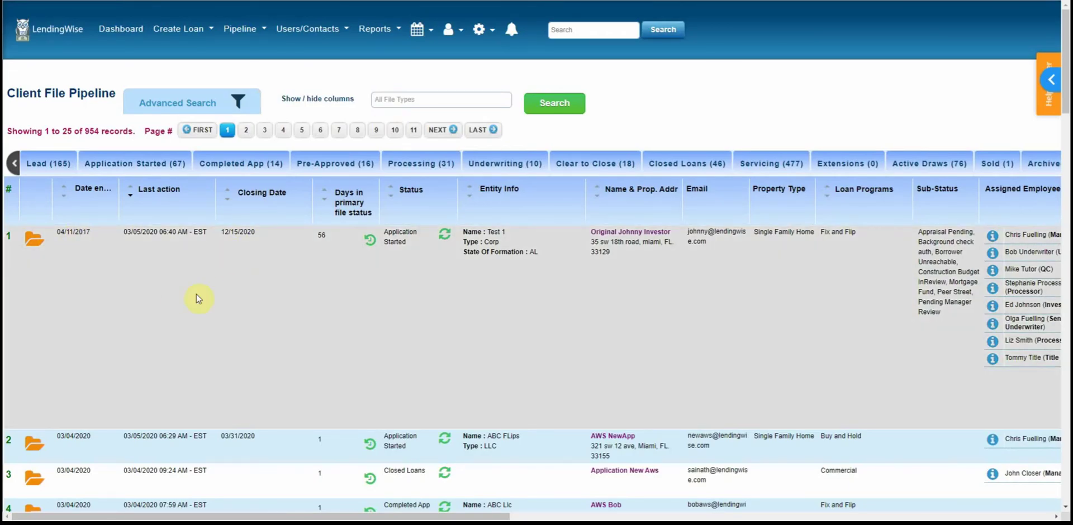
{"action": "left_click", "coordinate": [33, 241]}
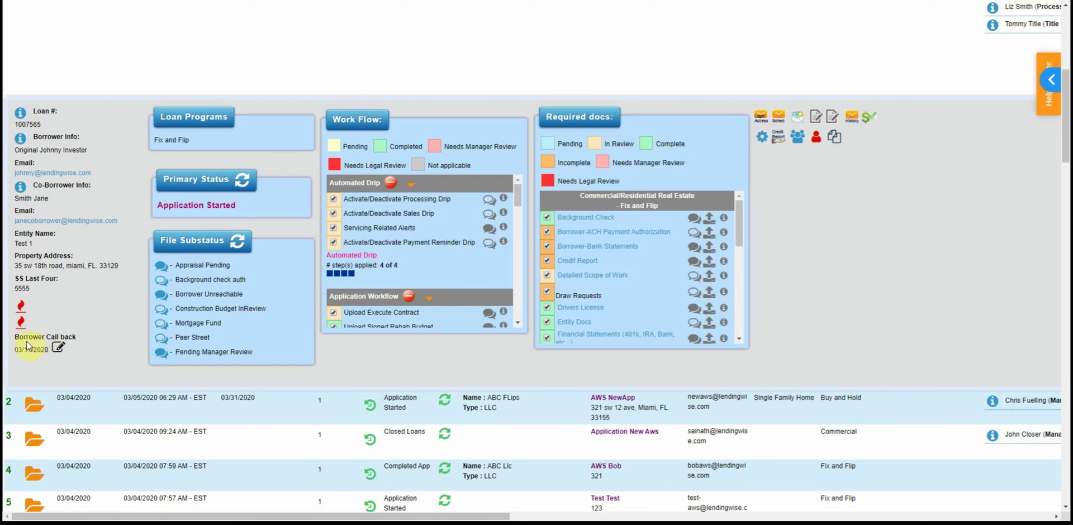
{"action": "left_click", "coordinate": [58, 349]}
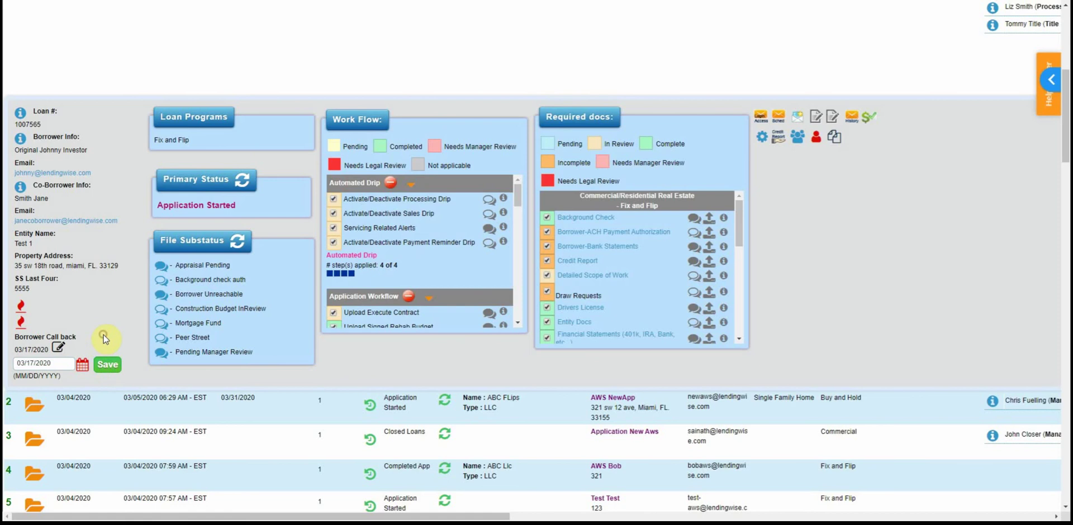
Open the Task/Billing Calendar for March 2020 and look through its entries, including the borrower call backs.
{"action": "scroll", "coordinate": [103, 339], "scroll_direction": "up", "scroll_amount": 10}
{"action": "left_click", "coordinate": [324, 28]}
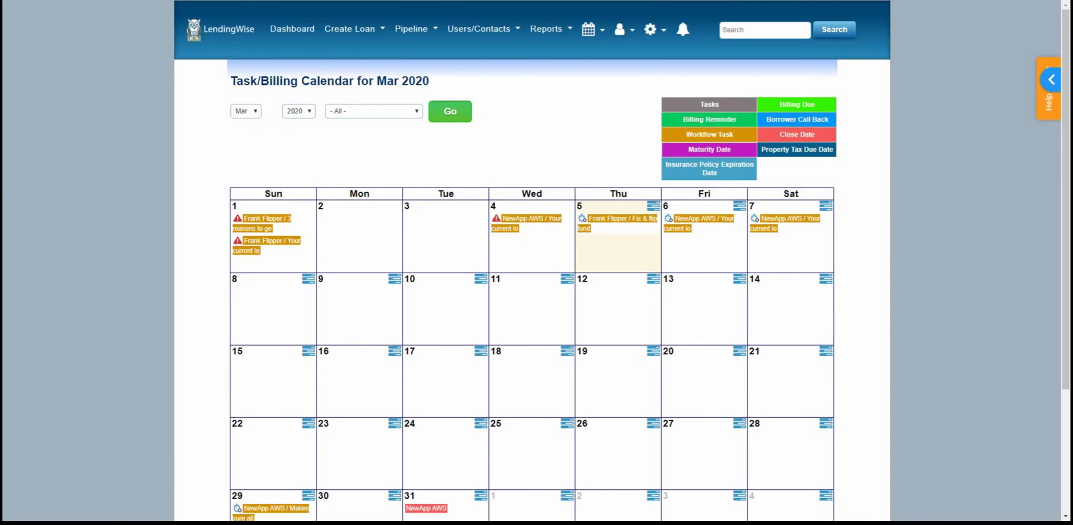
{"action": "left_click", "coordinate": [591, 33]}
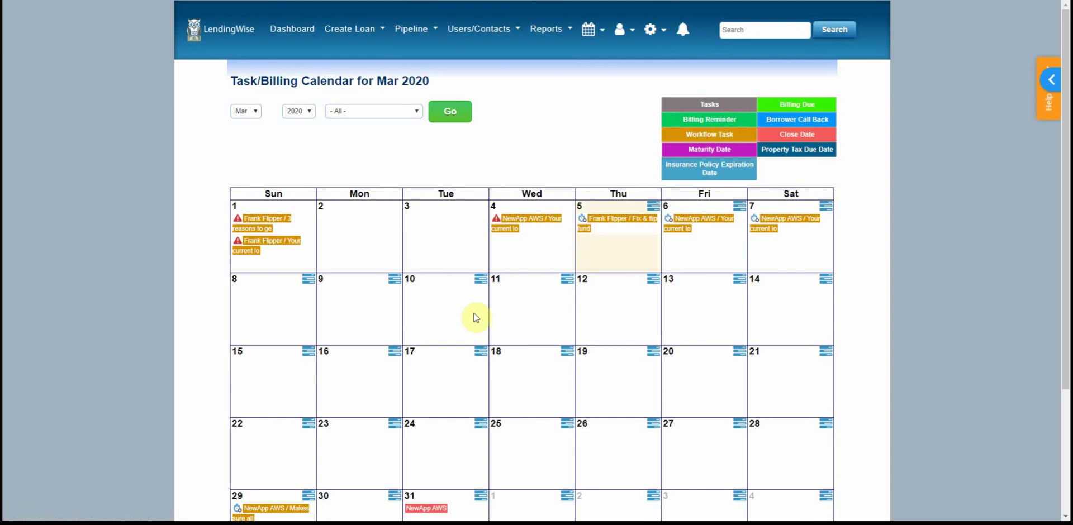
{"action": "scroll", "coordinate": [472, 314], "scroll_direction": "down", "scroll_amount": 3}
{"action": "scroll", "coordinate": [410, 382], "scroll_direction": "up", "scroll_amount": 3}
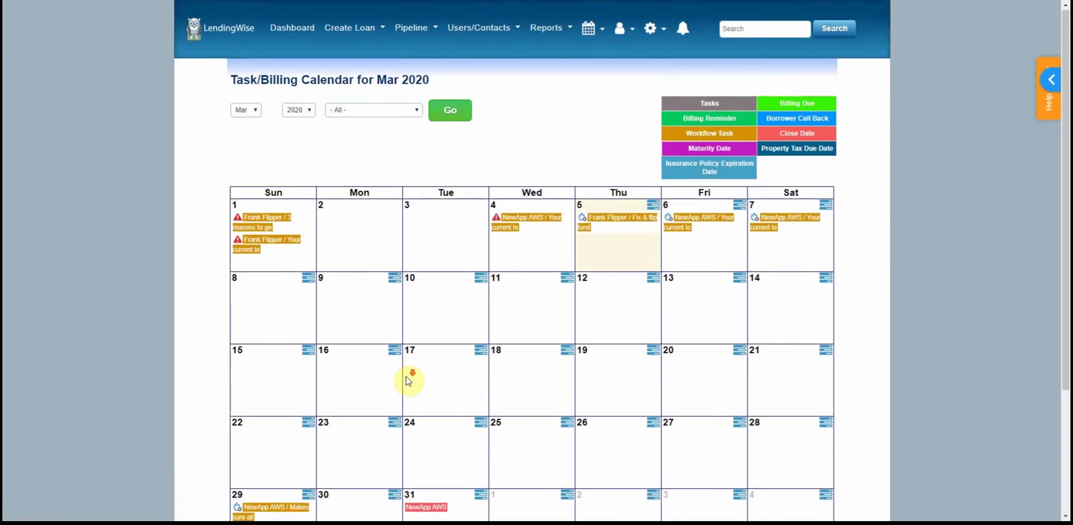
{"action": "scroll", "coordinate": [410, 382], "scroll_direction": "down", "scroll_amount": 3}
{"action": "scroll", "coordinate": [410, 380], "scroll_direction": "up", "scroll_amount": 1}
{"action": "scroll", "coordinate": [410, 380], "scroll_direction": "up", "scroll_amount": 2}
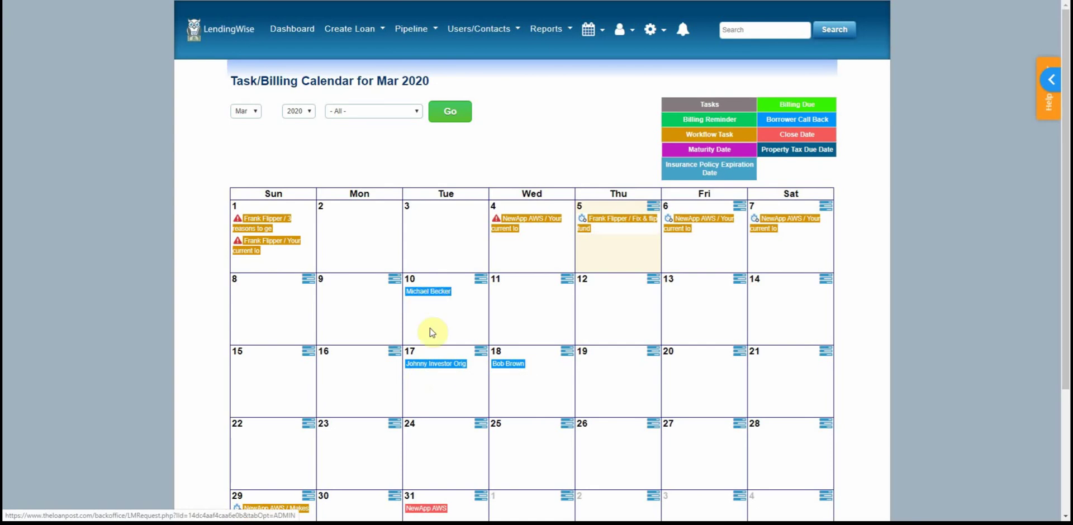
Review the calendar's event type filter options, keep All, and examine the close date and workflow task entries for March.
{"action": "left_click", "coordinate": [352, 112]}
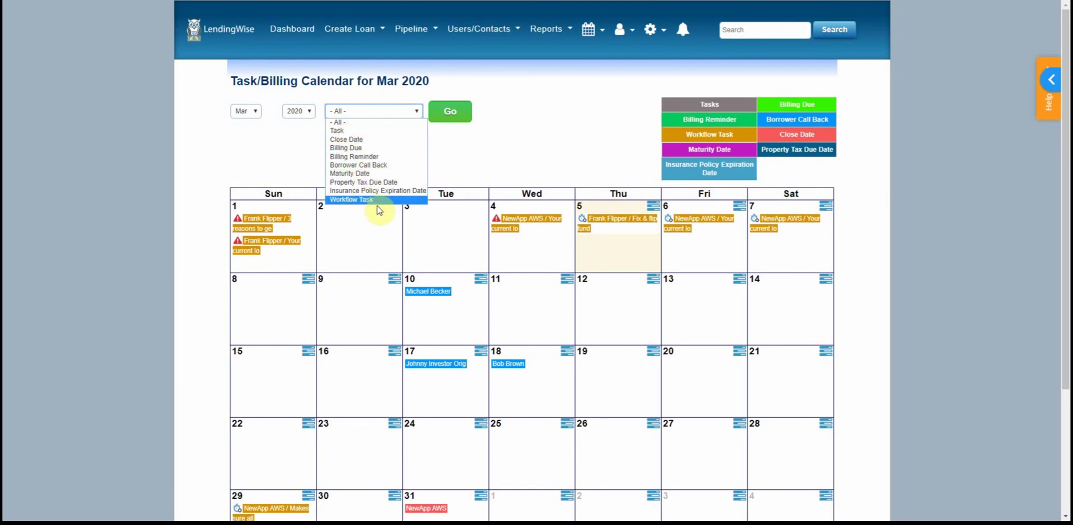
{"action": "left_click", "coordinate": [392, 301]}
{"action": "scroll", "coordinate": [311, 408], "scroll_direction": "down", "scroll_amount": 3}
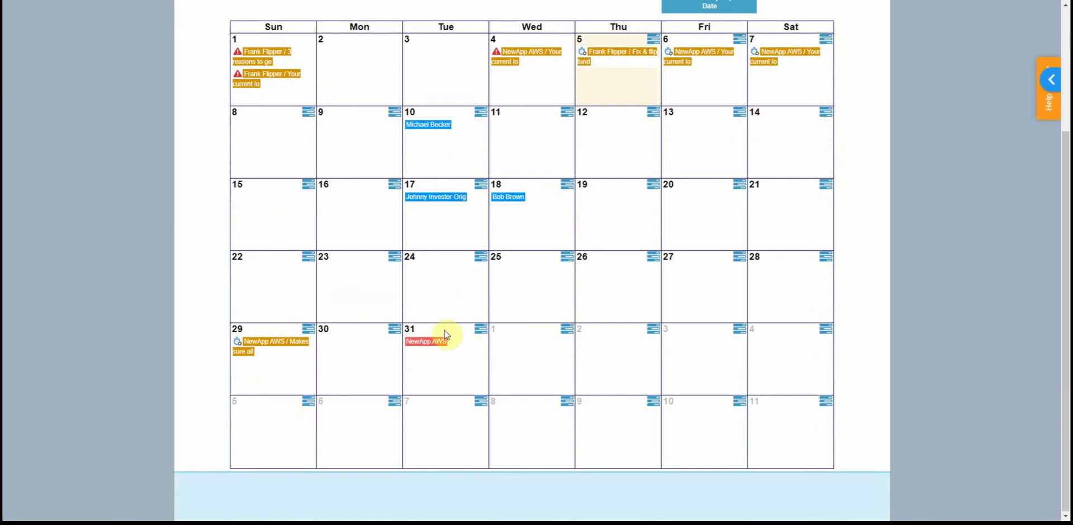
{"action": "scroll", "coordinate": [450, 339], "scroll_direction": "up", "scroll_amount": 3}
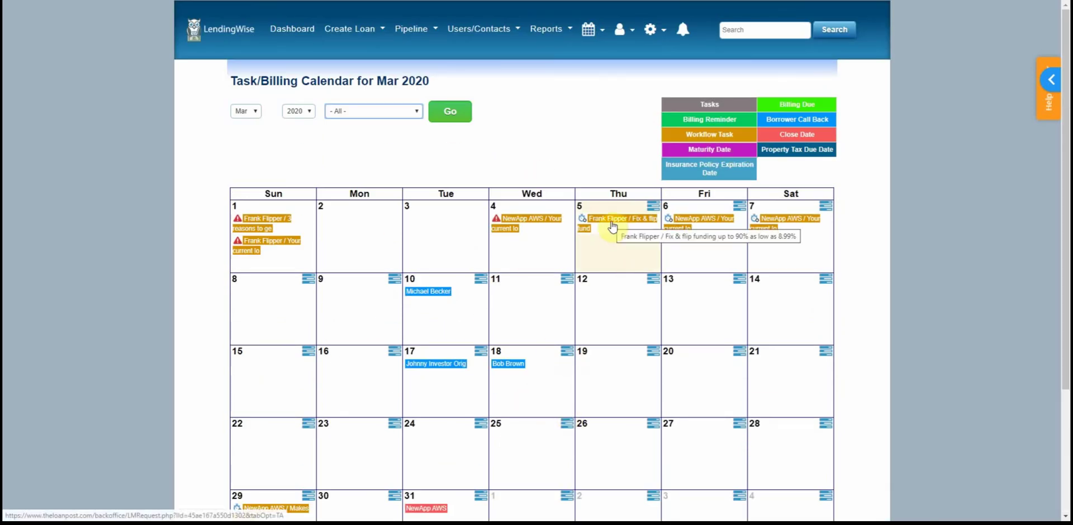
Open the Dashboard and review the file status totals and the Upcoming Closings list.
{"action": "left_click", "coordinate": [442, 497]}
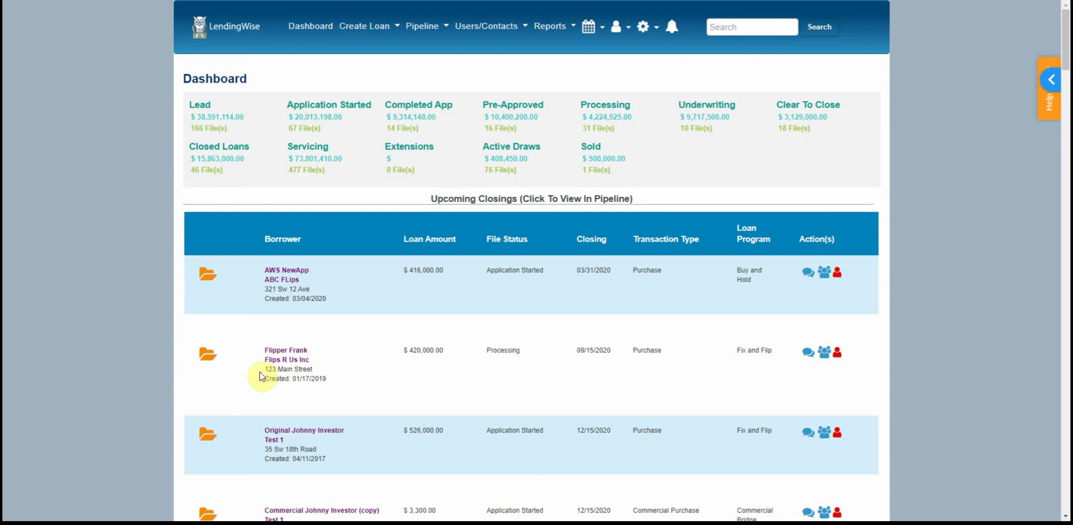
{"action": "scroll", "coordinate": [333, 448], "scroll_direction": "down", "scroll_amount": 1}
{"action": "scroll", "coordinate": [354, 443], "scroll_direction": "up", "scroll_amount": 1}
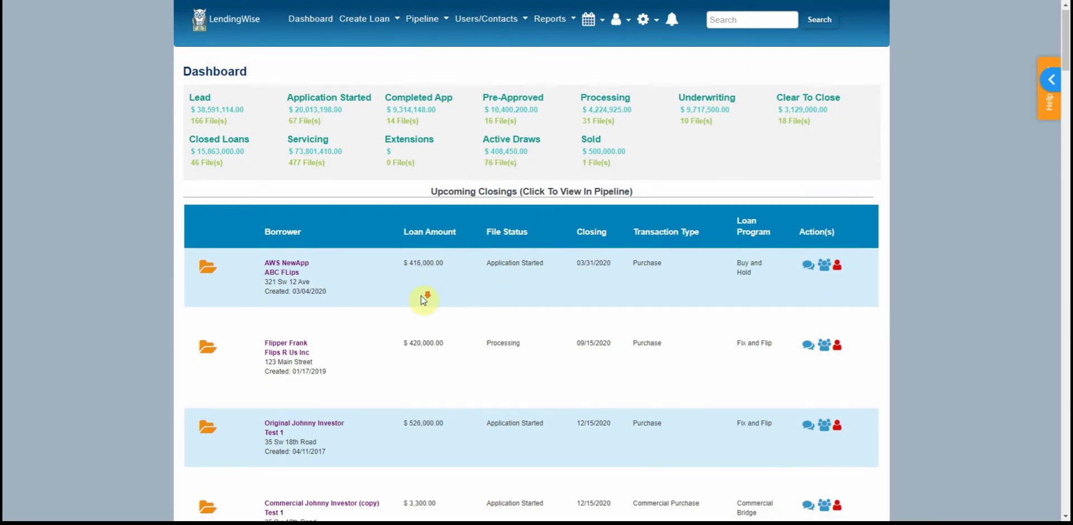
{"action": "scroll", "coordinate": [425, 296], "scroll_direction": "down", "scroll_amount": 1}
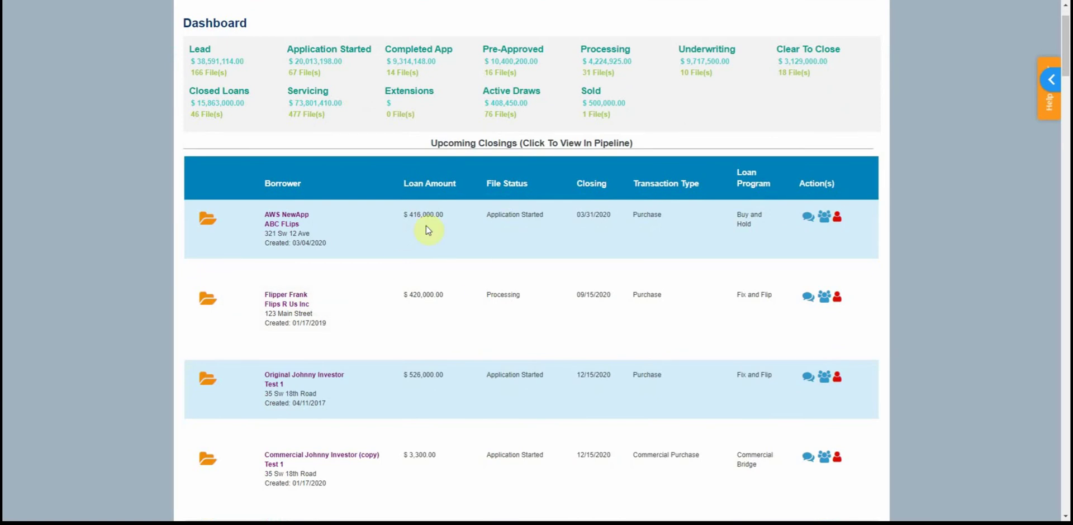
Expand the first upcoming closing, examine its workflow steps and required docs, and collapse it again.
{"action": "left_click", "coordinate": [212, 222]}
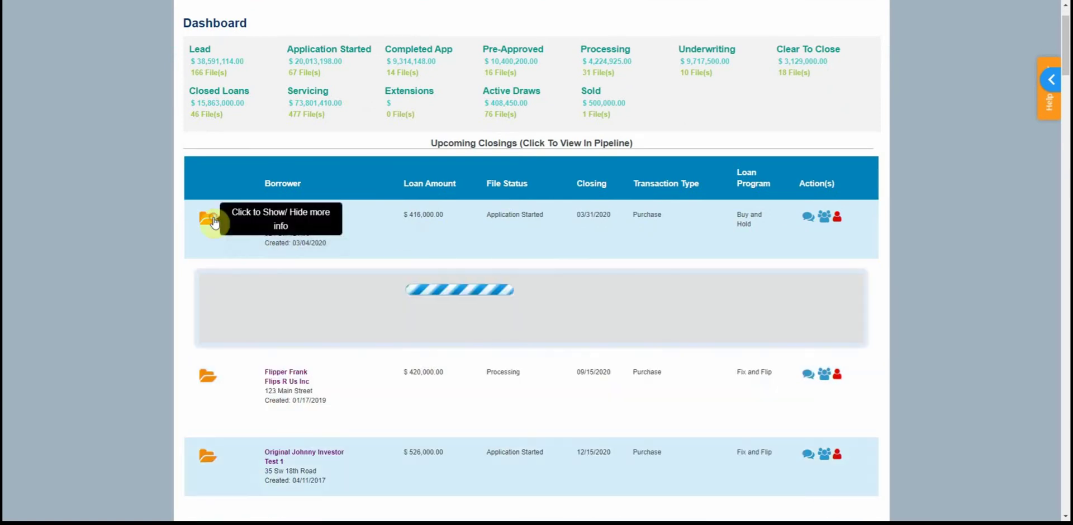
{"action": "scroll", "coordinate": [221, 347], "scroll_direction": "down", "scroll_amount": 2}
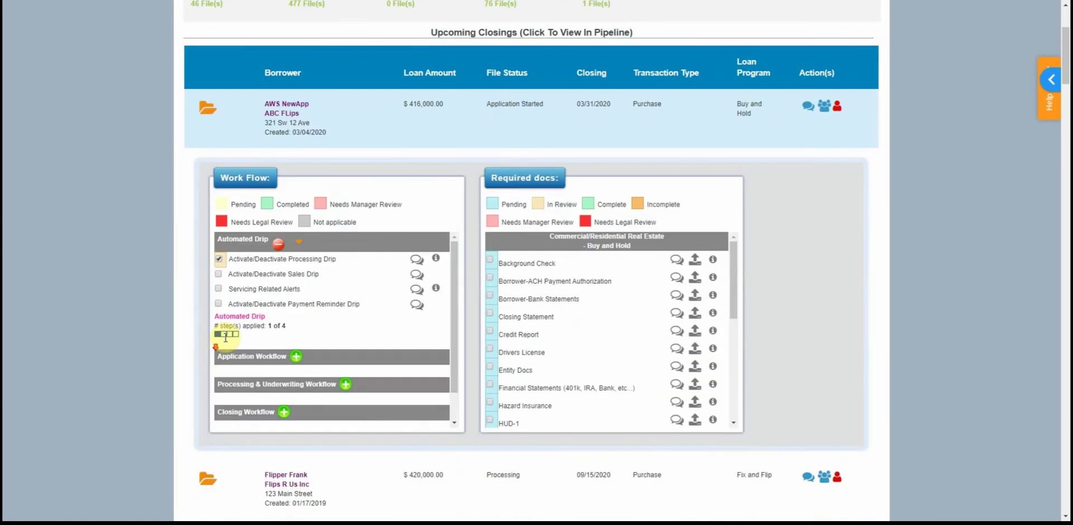
{"action": "scroll", "coordinate": [283, 324], "scroll_direction": "down", "scroll_amount": 1}
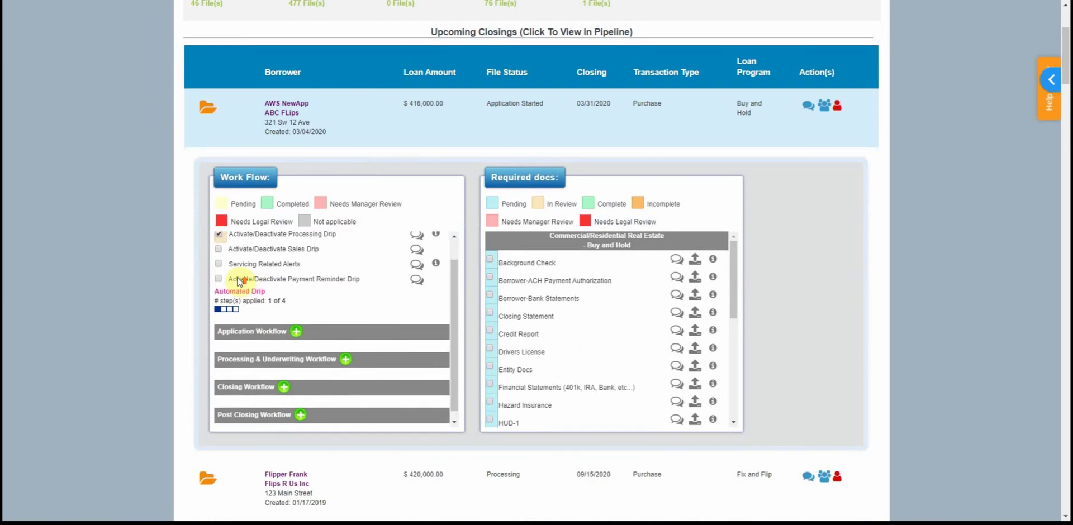
{"action": "scroll", "coordinate": [240, 282], "scroll_direction": "up", "scroll_amount": 1}
{"action": "scroll", "coordinate": [241, 290], "scroll_direction": "down", "scroll_amount": 1}
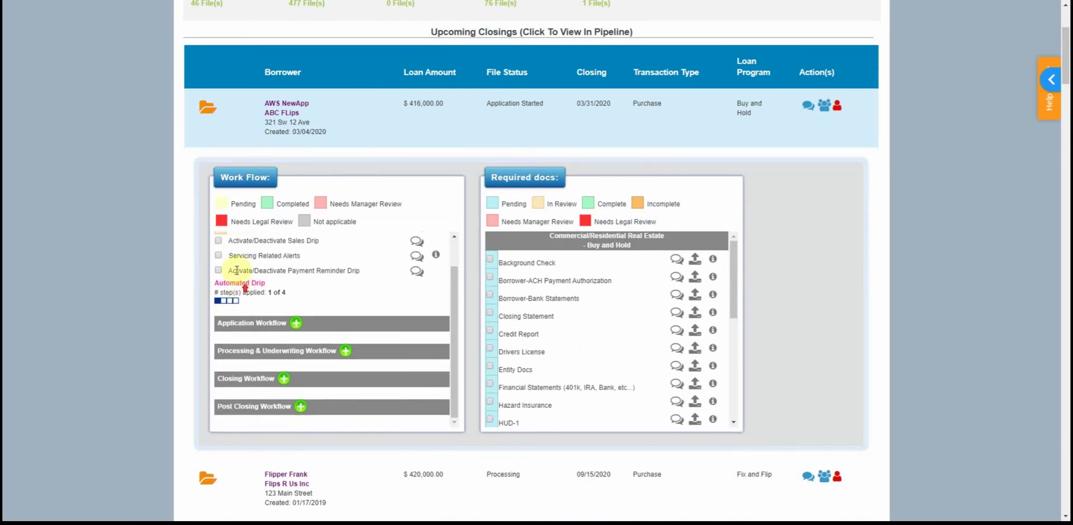
{"action": "scroll", "coordinate": [240, 274], "scroll_direction": "up", "scroll_amount": 1}
{"action": "left_click", "coordinate": [205, 111]}
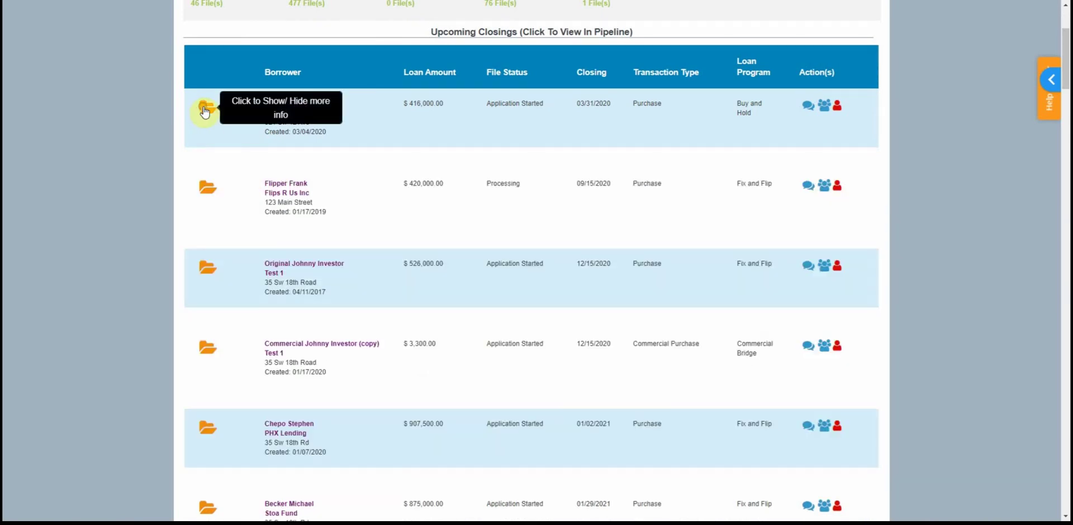
Expand the third upcoming closing and examine its application, processing and closing workflow steps alongside the required docs.
{"action": "left_click", "coordinate": [208, 270]}
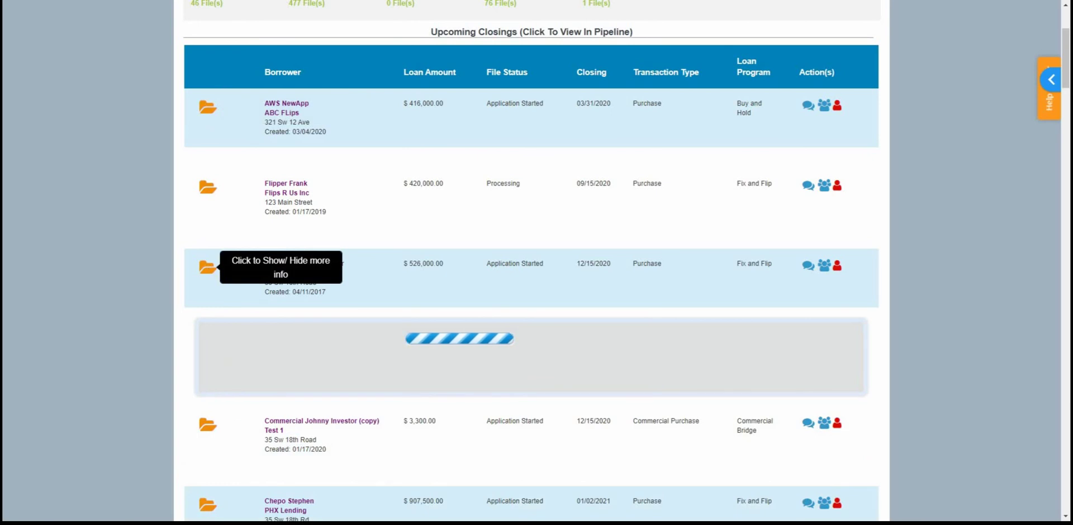
{"action": "scroll", "coordinate": [235, 402], "scroll_direction": "down", "scroll_amount": 6}
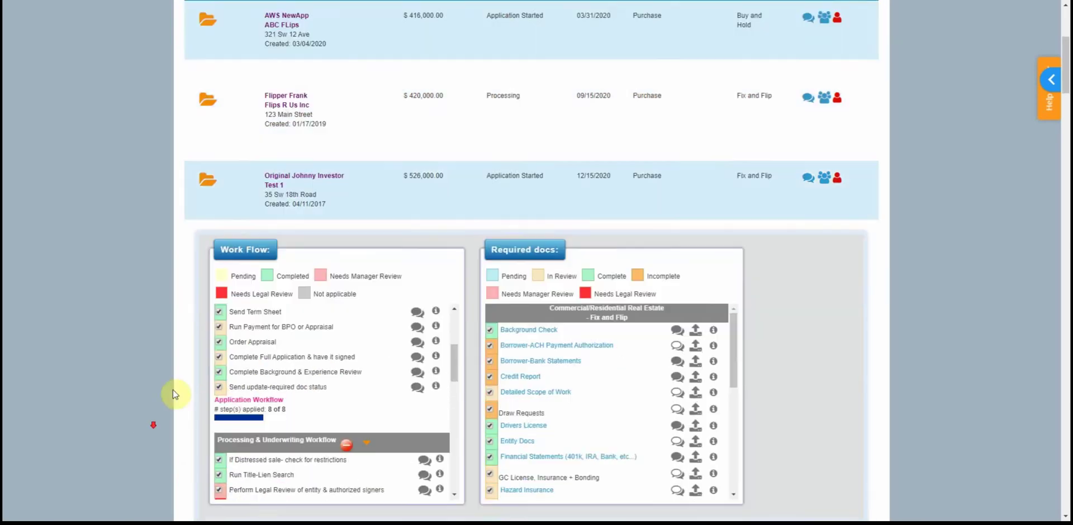
{"action": "scroll", "coordinate": [243, 318], "scroll_direction": "up", "scroll_amount": 3}
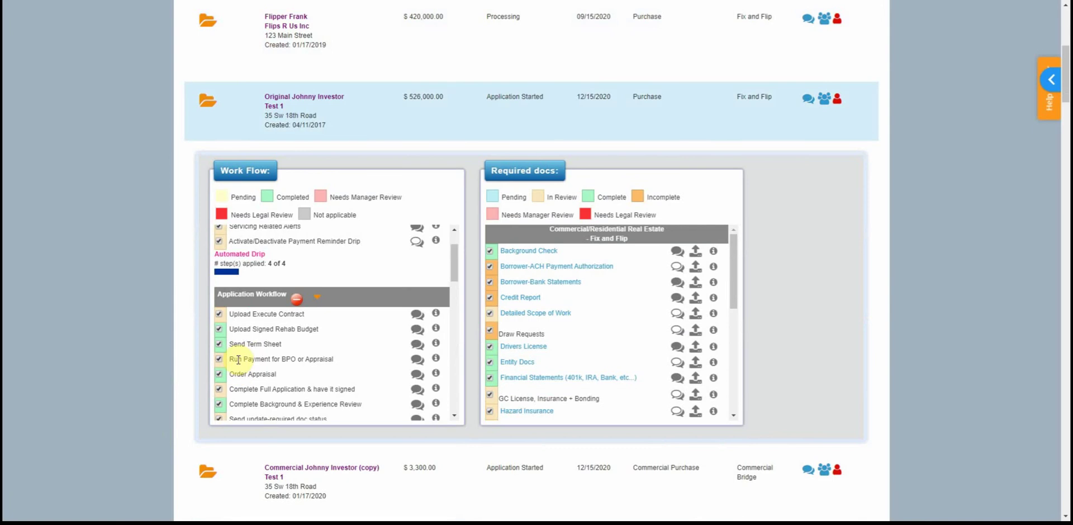
{"action": "scroll", "coordinate": [243, 386], "scroll_direction": "down", "scroll_amount": 1}
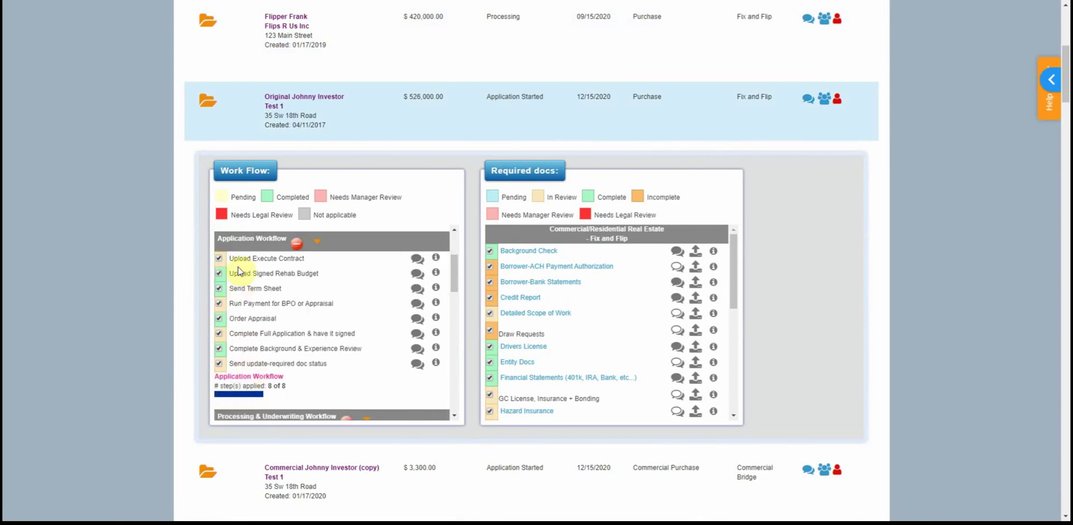
{"action": "scroll", "coordinate": [244, 346], "scroll_direction": "down", "scroll_amount": 4}
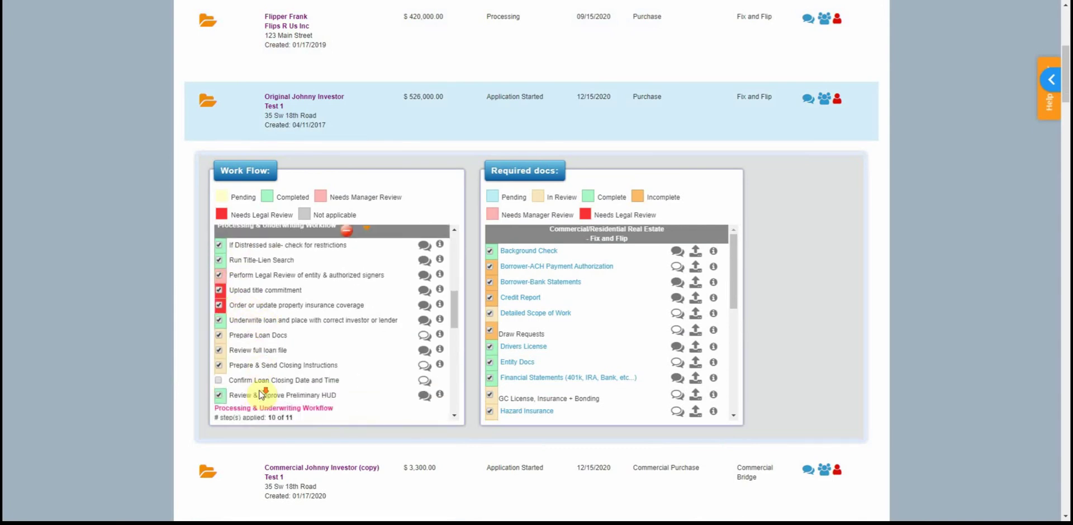
{"action": "scroll", "coordinate": [260, 395], "scroll_direction": "down", "scroll_amount": 3}
{"action": "scroll", "coordinate": [211, 341], "scroll_direction": "down", "scroll_amount": 2}
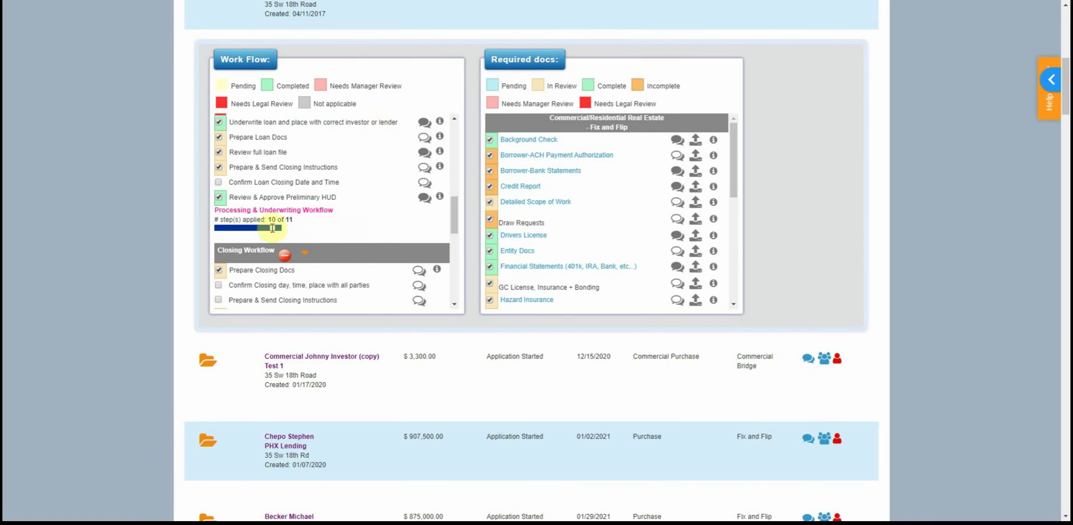
{"action": "scroll", "coordinate": [301, 223], "scroll_direction": "down", "scroll_amount": 5}
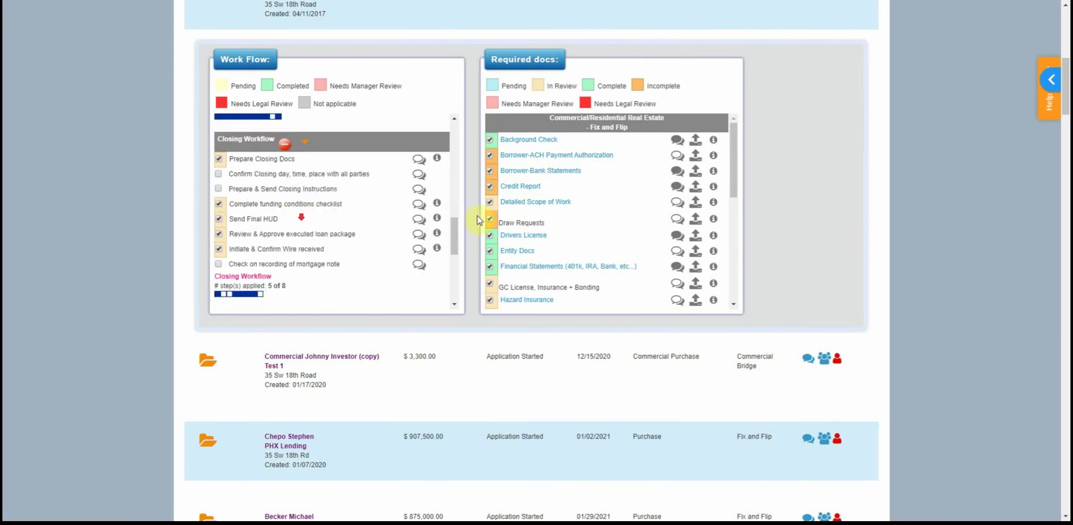
Review the dashboard's Your Most Recent Deals, File Velocity and Top Producers tables.
{"action": "scroll", "coordinate": [129, 307], "scroll_direction": "down", "scroll_amount": 8}
{"action": "scroll", "coordinate": [131, 309], "scroll_direction": "down", "scroll_amount": 3}
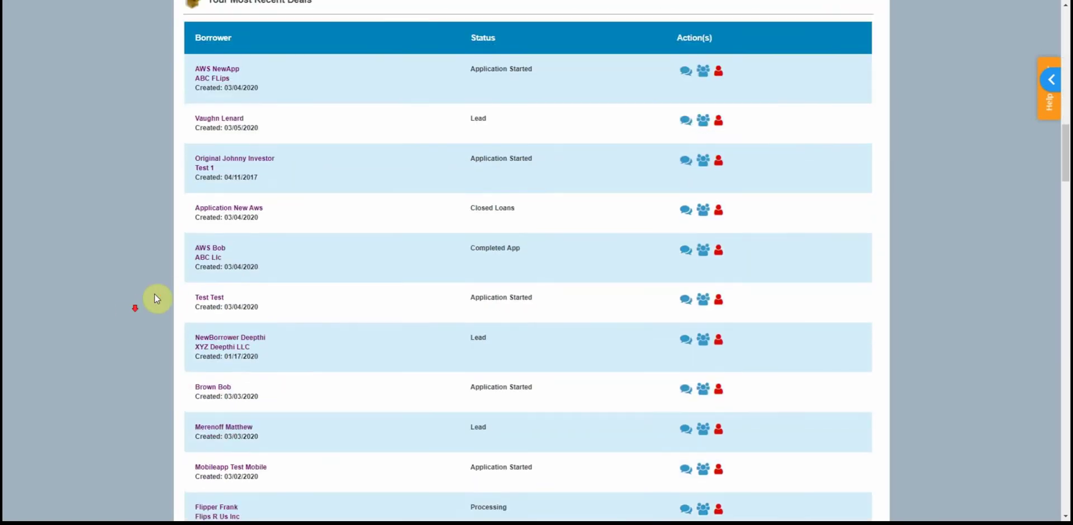
{"action": "scroll", "coordinate": [241, 283], "scroll_direction": "up", "scroll_amount": 2}
{"action": "scroll", "coordinate": [291, 305], "scroll_direction": "down", "scroll_amount": 13}
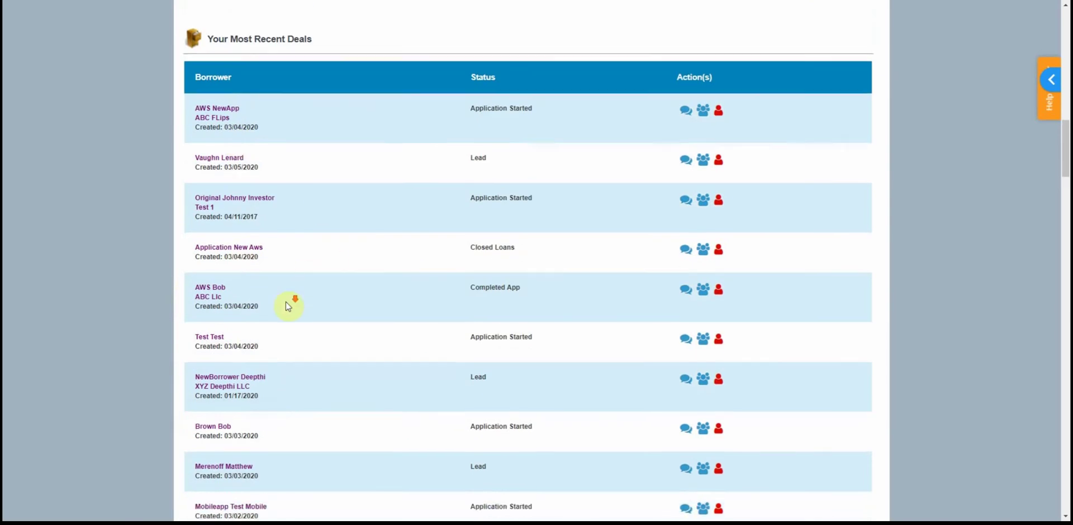
{"action": "scroll", "coordinate": [287, 306], "scroll_direction": "down", "scroll_amount": 4}
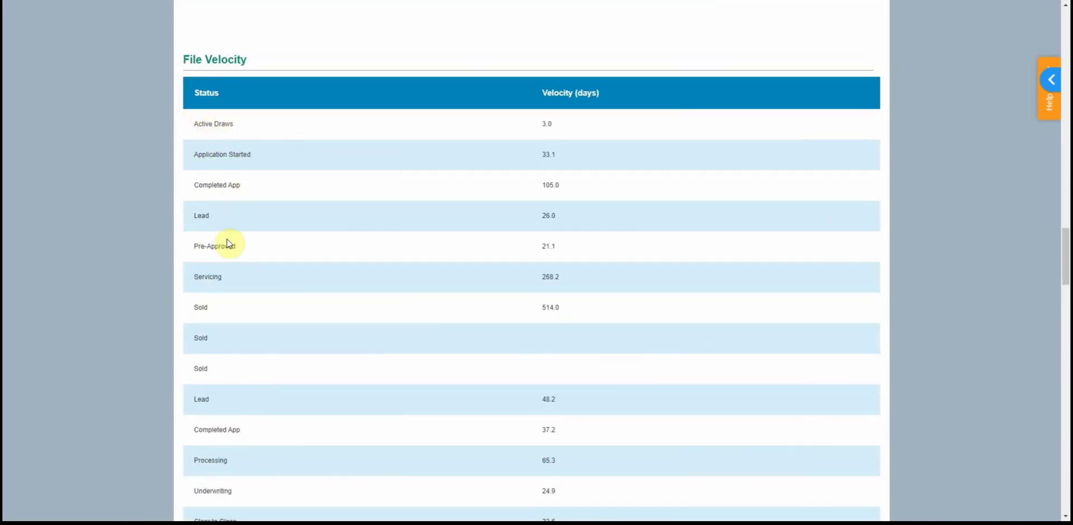
{"action": "scroll", "coordinate": [280, 309], "scroll_direction": "down", "scroll_amount": 3}
{"action": "scroll", "coordinate": [375, 299], "scroll_direction": "down", "scroll_amount": 7}
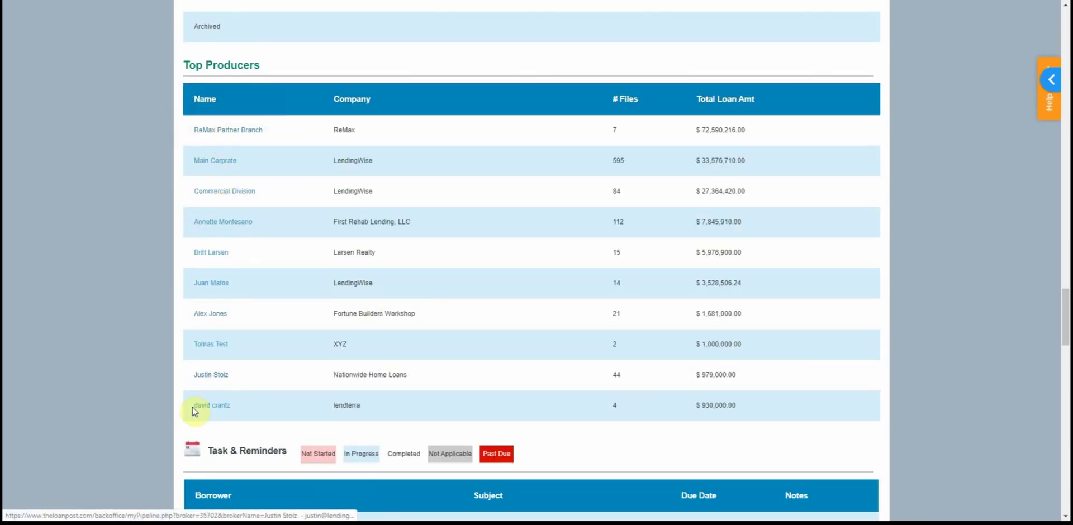
Review the Task & Reminders list and examine the deal figures for western states on the Statewide Map.
{"action": "scroll", "coordinate": [392, 286], "scroll_direction": "down", "scroll_amount": 7}
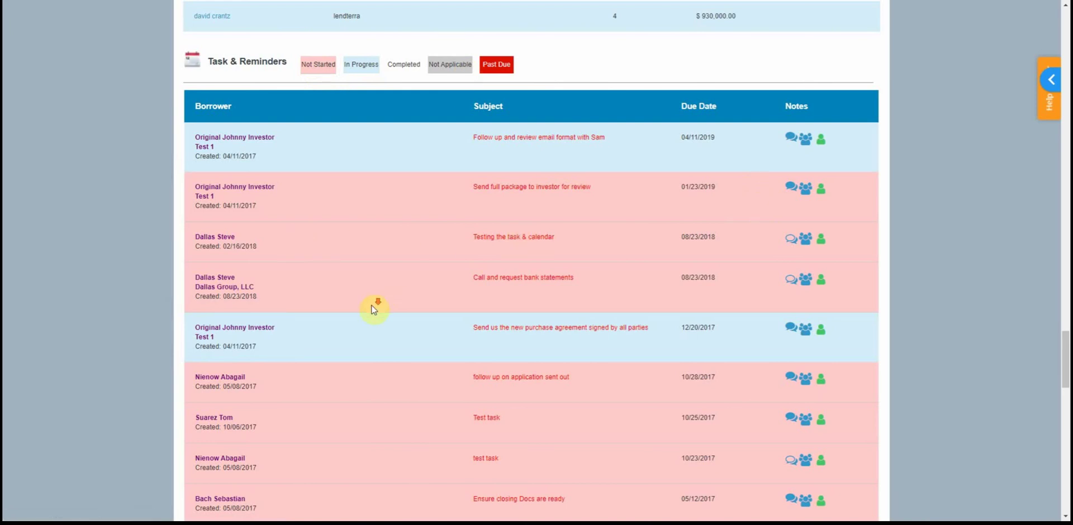
{"action": "scroll", "coordinate": [372, 308], "scroll_direction": "down", "scroll_amount": 5}
{"action": "scroll", "coordinate": [371, 313], "scroll_direction": "down", "scroll_amount": 3}
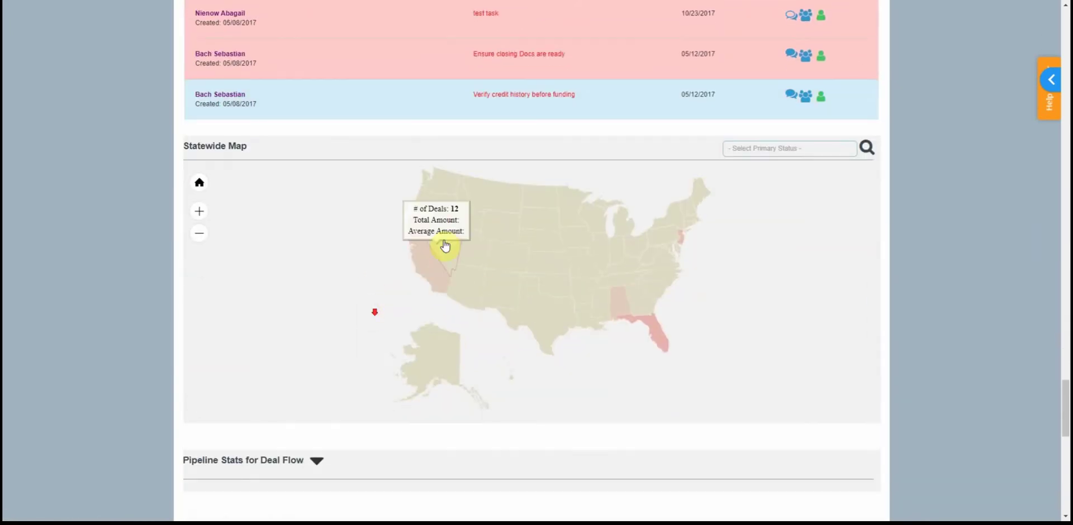
{"action": "mouse_move", "coordinate": [426, 277]}
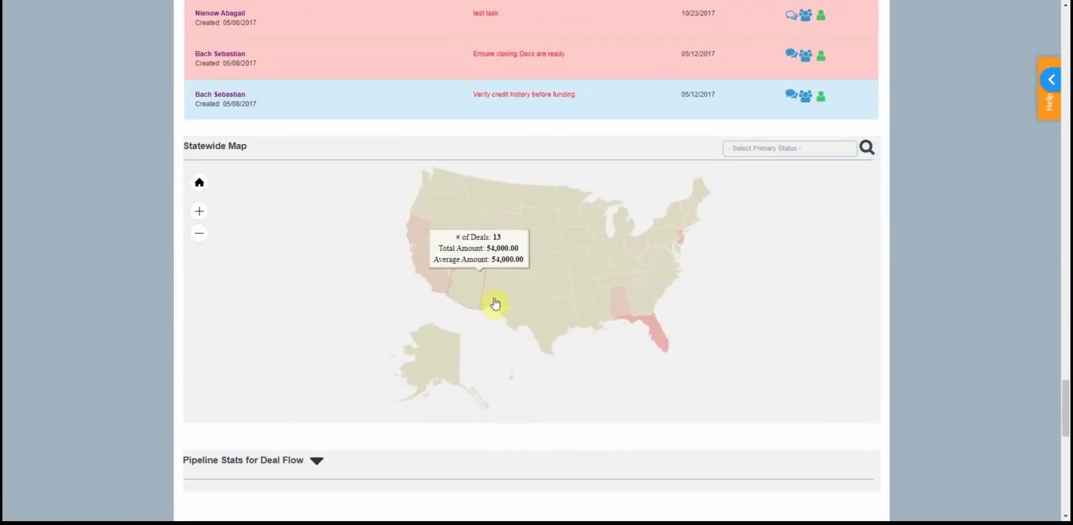
Expand the dashboard's Lead Sources section and examine the pie chart, including the Google Ad share.
{"action": "scroll", "coordinate": [643, 335], "scroll_direction": "down", "scroll_amount": 2}
{"action": "scroll", "coordinate": [639, 348], "scroll_direction": "down", "scroll_amount": 2}
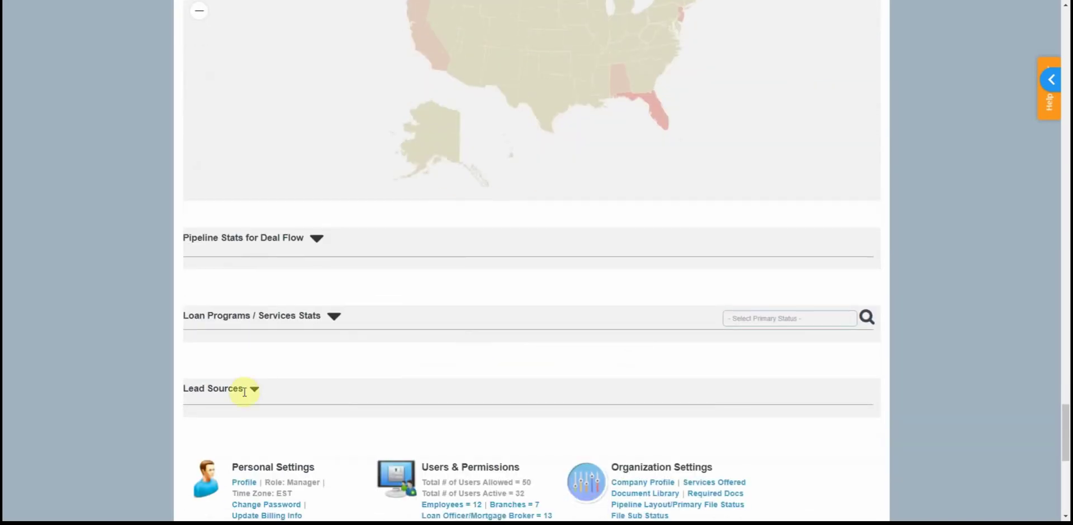
{"action": "left_click", "coordinate": [253, 390]}
{"action": "scroll", "coordinate": [455, 439], "scroll_direction": "down", "scroll_amount": 5}
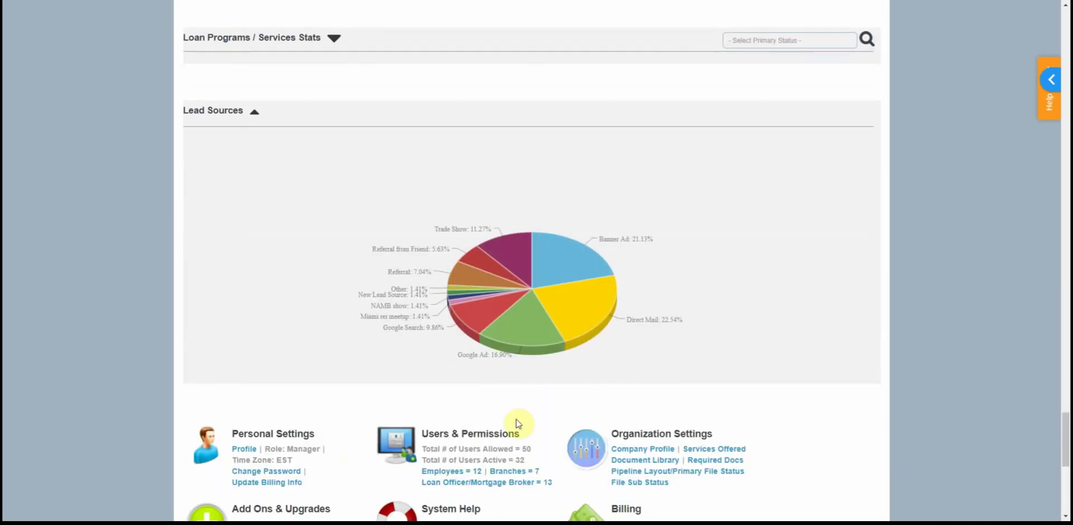
{"action": "mouse_move", "coordinate": [571, 347]}
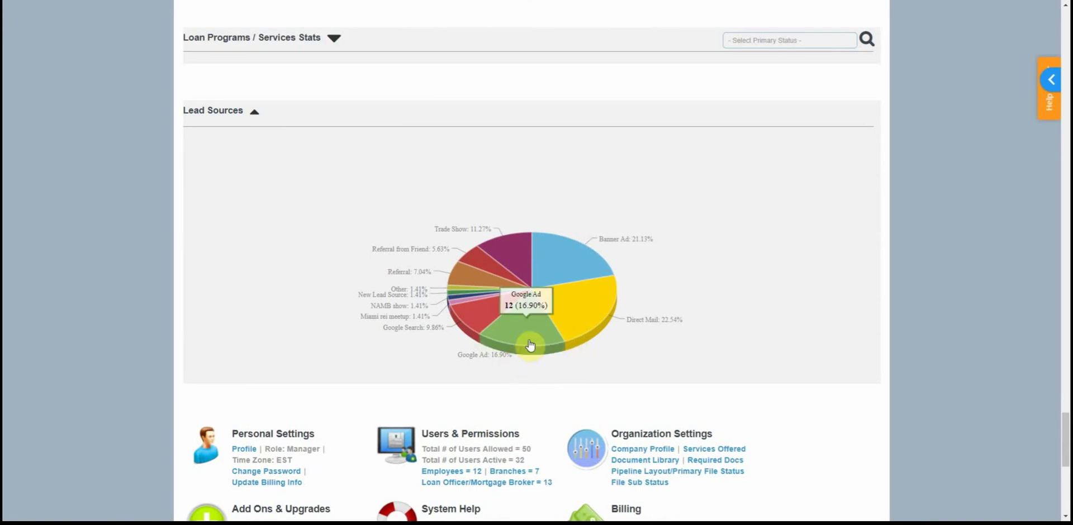
{"action": "scroll", "coordinate": [530, 367], "scroll_direction": "down", "scroll_amount": 3}
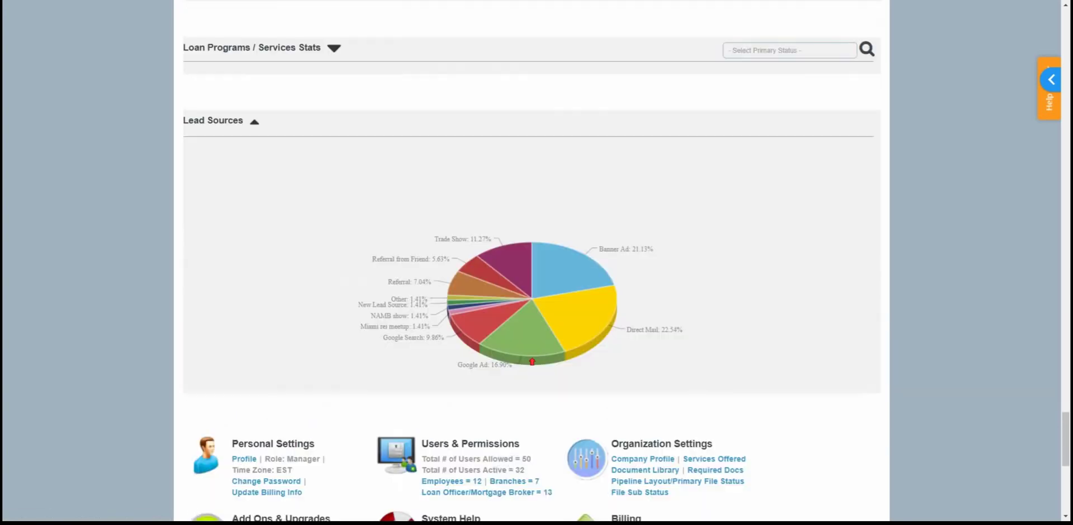
{"action": "scroll", "coordinate": [533, 362], "scroll_direction": "up", "scroll_amount": 1}
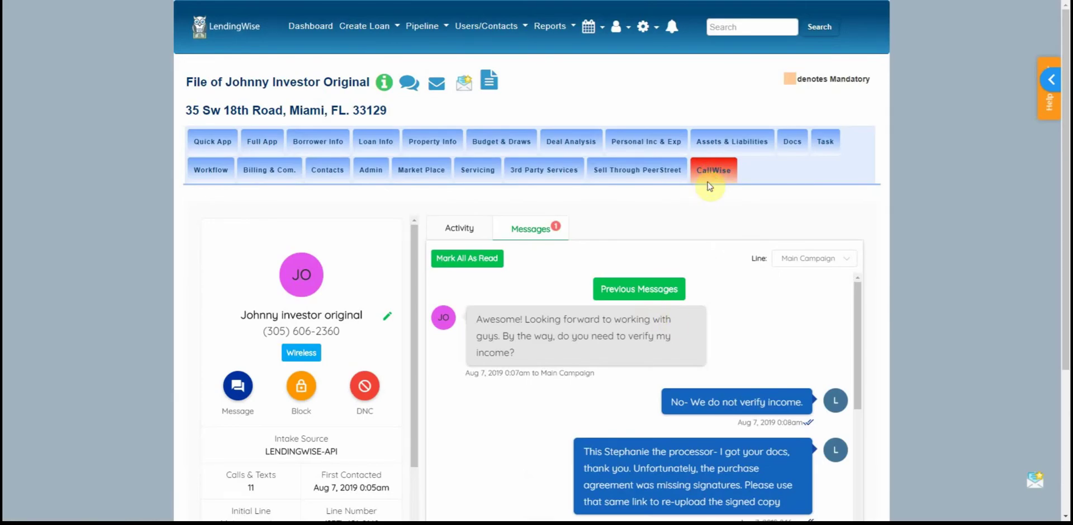
Read through the borrower's text message conversation and contact details in the file's CallWise section.
{"action": "scroll", "coordinate": [712, 197], "scroll_direction": "down", "scroll_amount": 1}
{"action": "scroll", "coordinate": [553, 280], "scroll_direction": "down", "scroll_amount": 3}
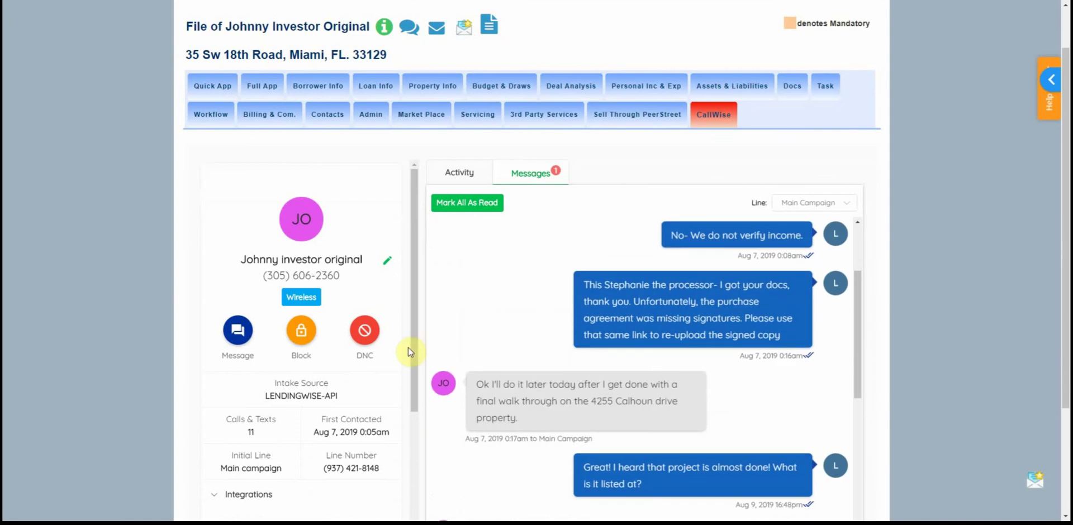
{"action": "scroll", "coordinate": [88, 331], "scroll_direction": "down", "scroll_amount": 1}
{"action": "scroll", "coordinate": [555, 410], "scroll_direction": "down", "scroll_amount": 1}
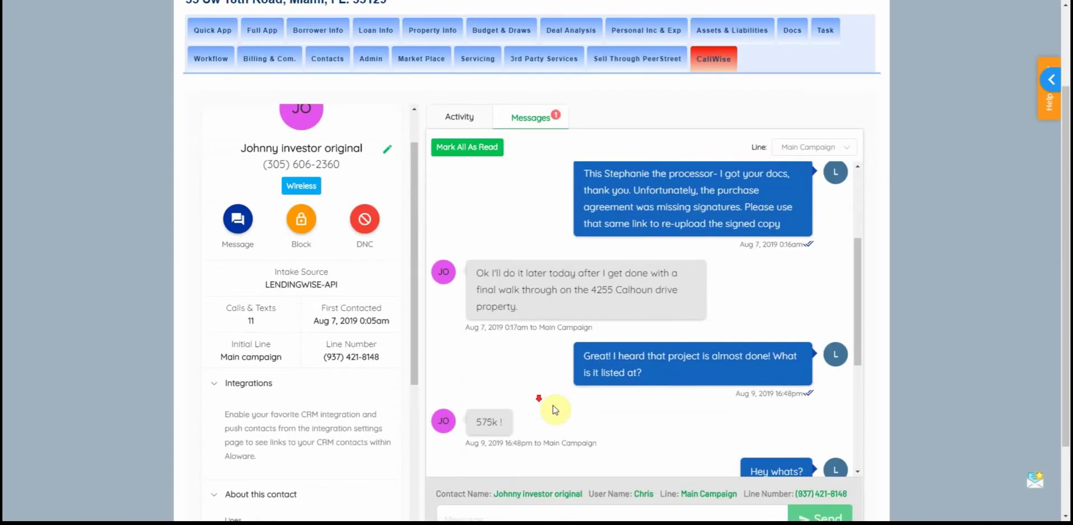
{"action": "scroll", "coordinate": [555, 410], "scroll_direction": "down", "scroll_amount": 4}
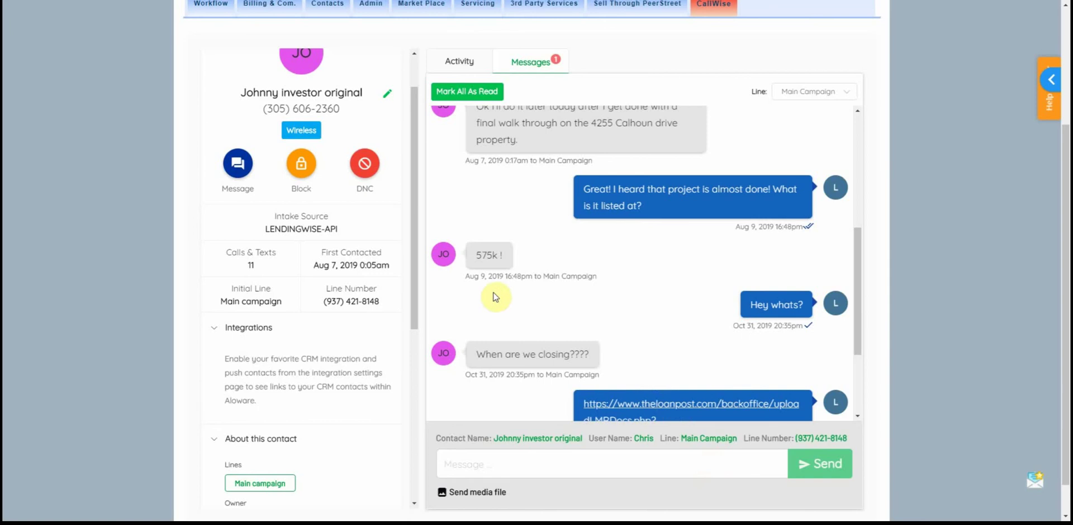
{"action": "scroll", "coordinate": [593, 254], "scroll_direction": "up", "scroll_amount": 3}
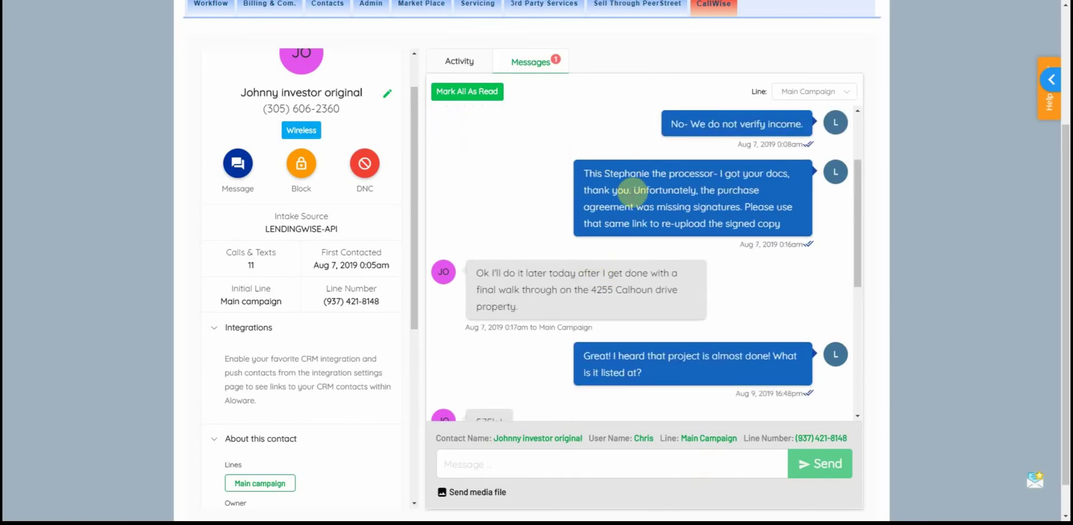
{"action": "scroll", "coordinate": [638, 257], "scroll_direction": "down", "scroll_amount": 3}
{"action": "scroll", "coordinate": [642, 335], "scroll_direction": "down", "scroll_amount": 2}
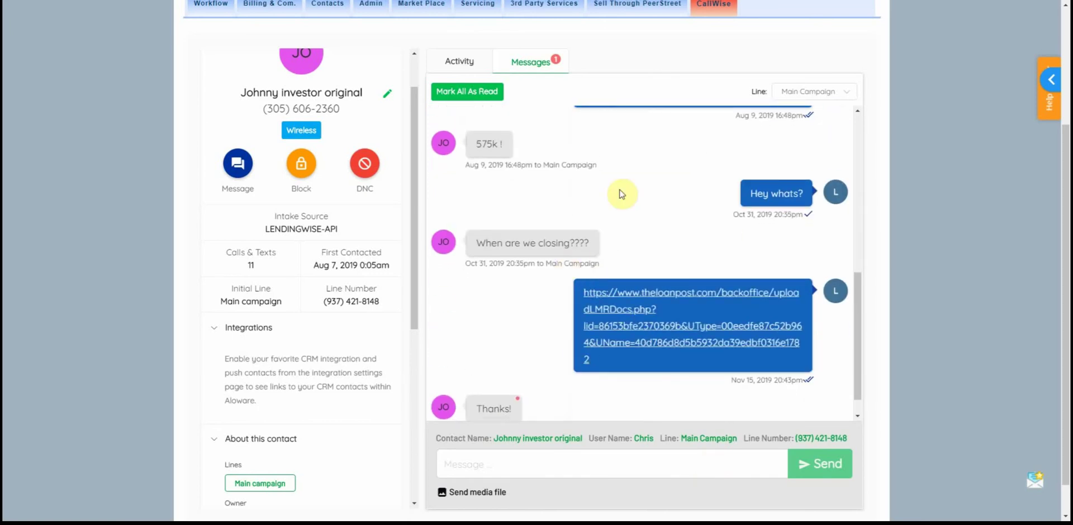
{"action": "scroll", "coordinate": [637, 213], "scroll_direction": "up", "scroll_amount": 5}
{"action": "scroll", "coordinate": [634, 293], "scroll_direction": "up", "scroll_amount": 2}
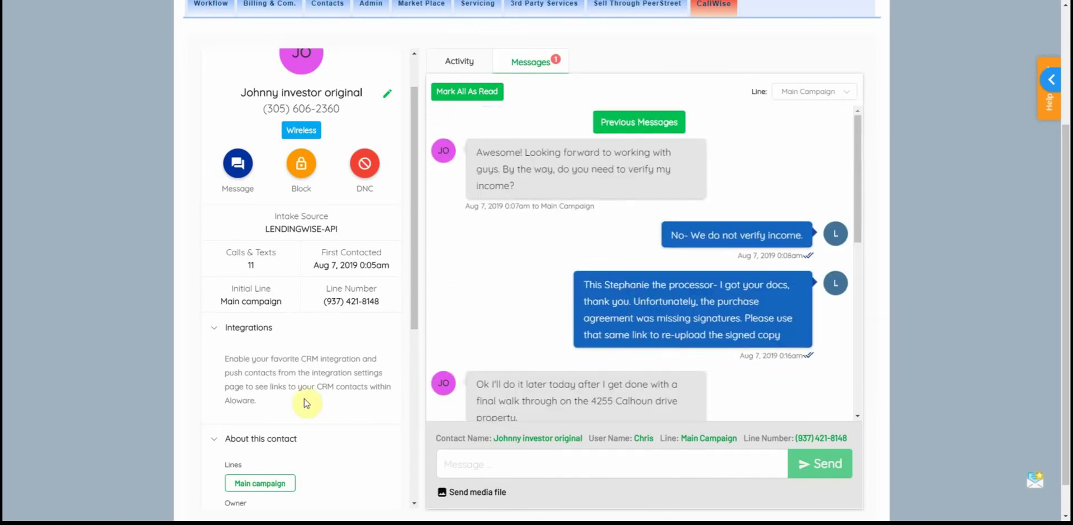
{"action": "scroll", "coordinate": [499, 335], "scroll_direction": "up", "scroll_amount": 1}
{"action": "scroll", "coordinate": [500, 336], "scroll_direction": "up", "scroll_amount": 3}
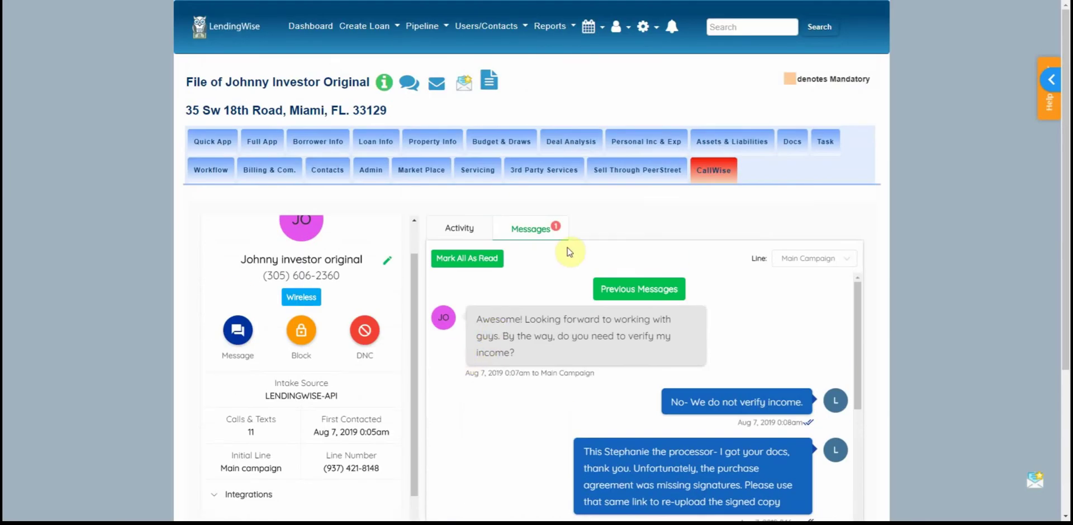
Open the add notes form for the borrower's file and review the Notes Type options, keeping General.
{"action": "mouse_move", "coordinate": [410, 85]}
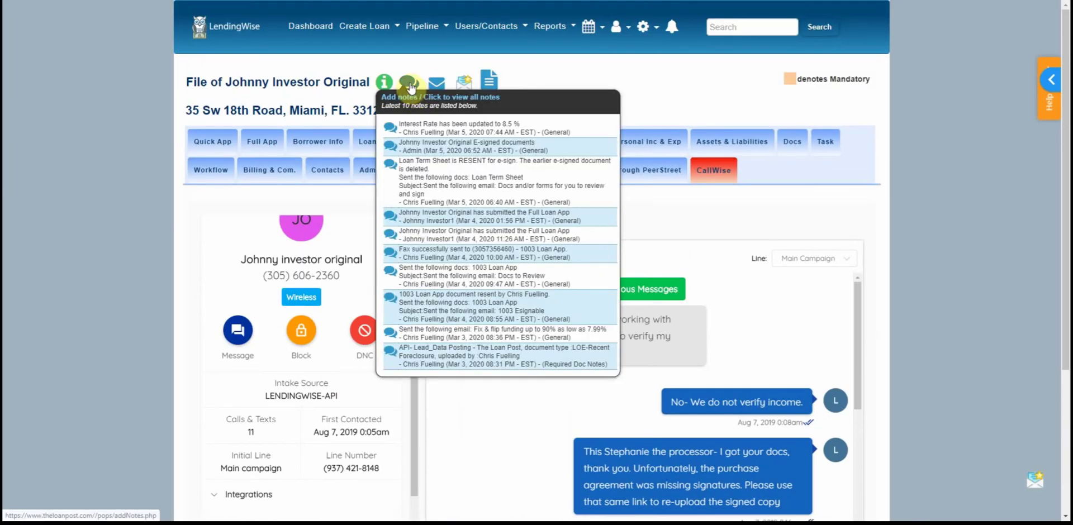
{"action": "left_click", "coordinate": [409, 85]}
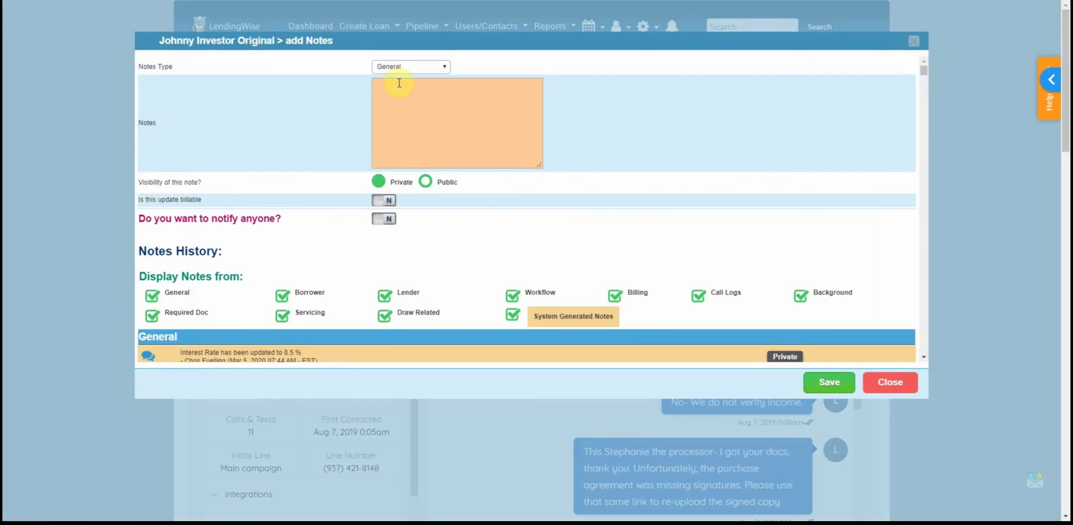
{"action": "left_click", "coordinate": [420, 106]}
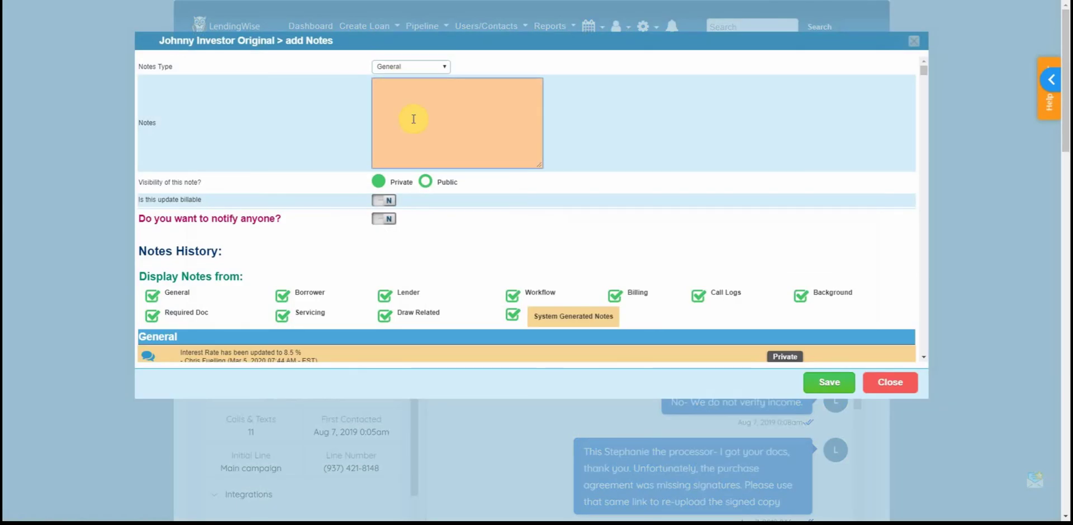
{"action": "left_click", "coordinate": [400, 66]}
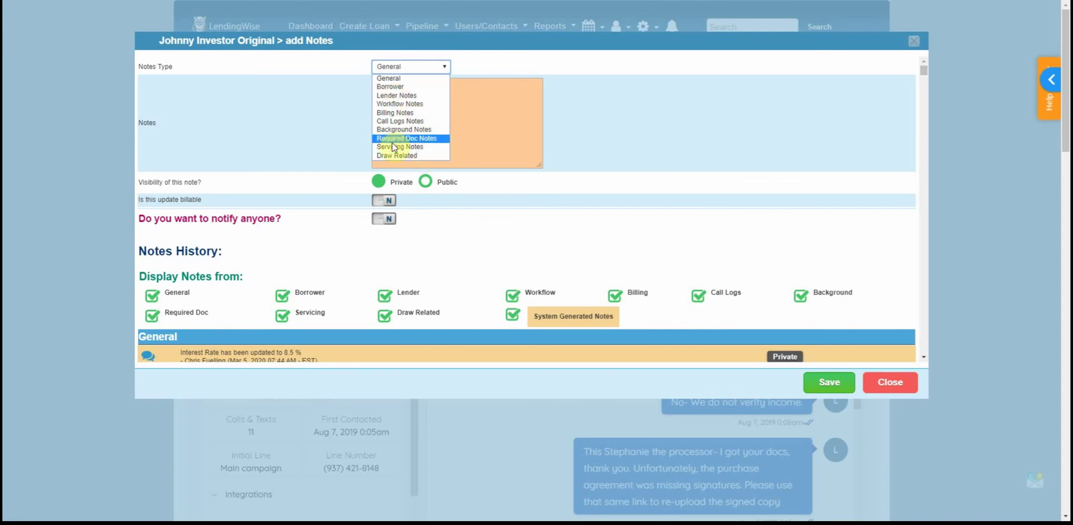
{"action": "left_click", "coordinate": [490, 110]}
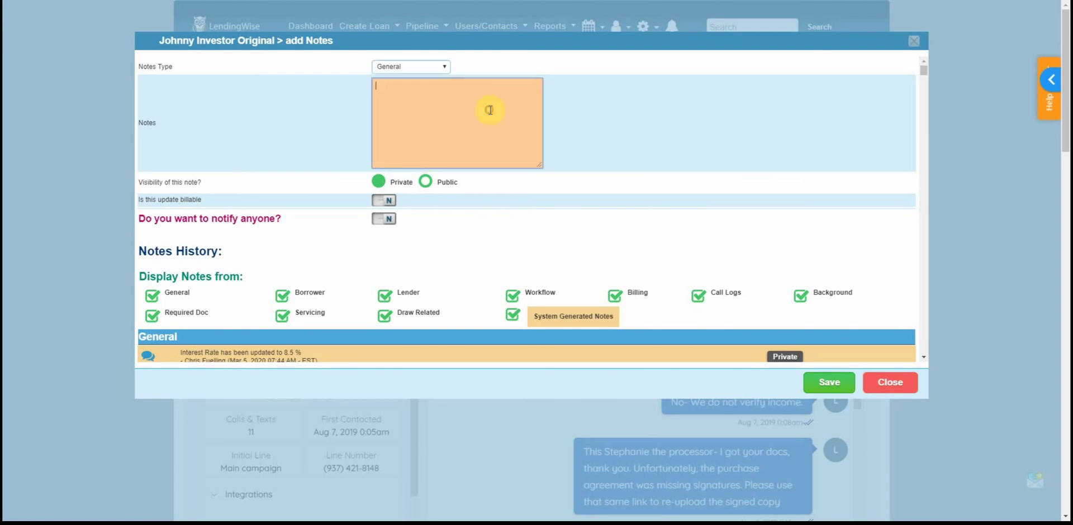
Turn on user notification for the note and set its visibility to Public, checking the recipients available.
{"action": "scroll", "coordinate": [464, 118], "scroll_direction": "down", "scroll_amount": 2}
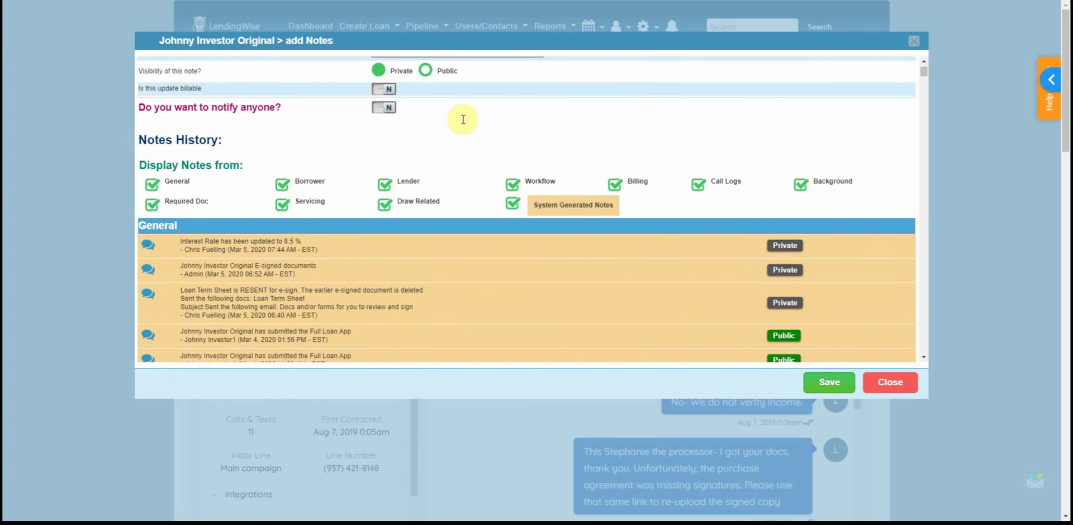
{"action": "scroll", "coordinate": [463, 119], "scroll_direction": "up", "scroll_amount": 1}
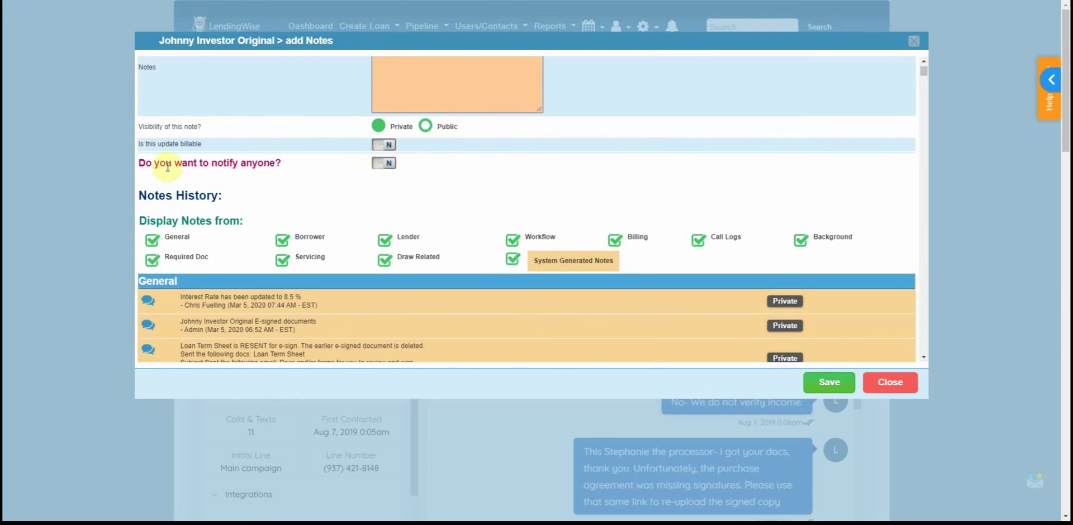
{"action": "left_click", "coordinate": [385, 163]}
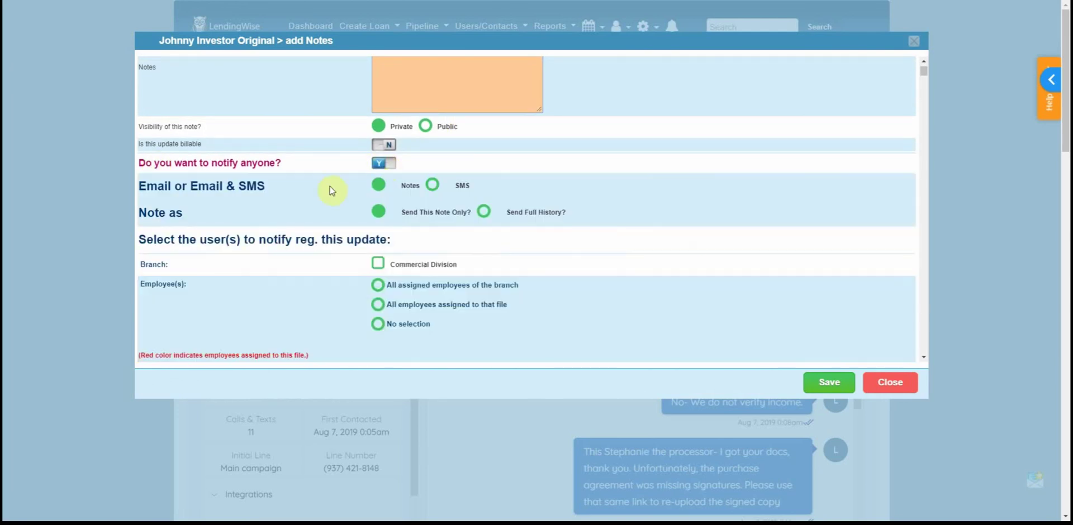
{"action": "left_click", "coordinate": [425, 126]}
{"action": "scroll", "coordinate": [373, 285], "scroll_direction": "down", "scroll_amount": 1}
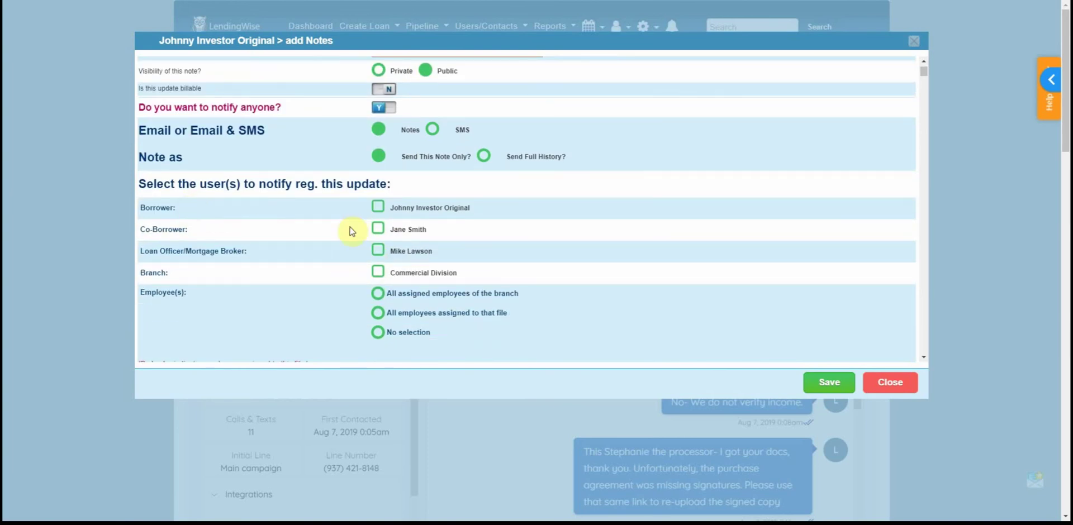
Examine the employees and file contacts who can be notified of the note, and the field for additional email addresses.
{"action": "scroll", "coordinate": [403, 257], "scroll_direction": "down", "scroll_amount": 2}
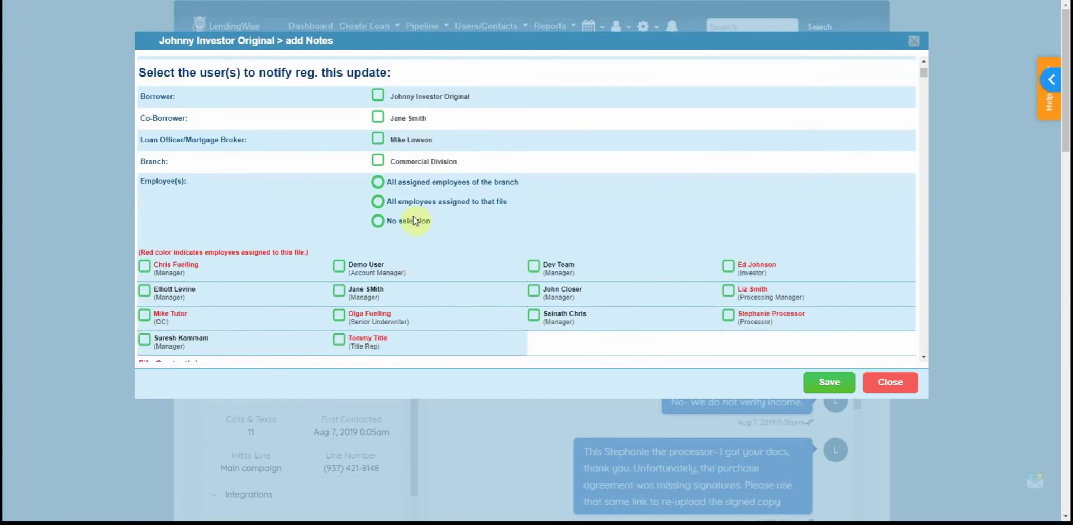
{"action": "scroll", "coordinate": [302, 233], "scroll_direction": "down", "scroll_amount": 1}
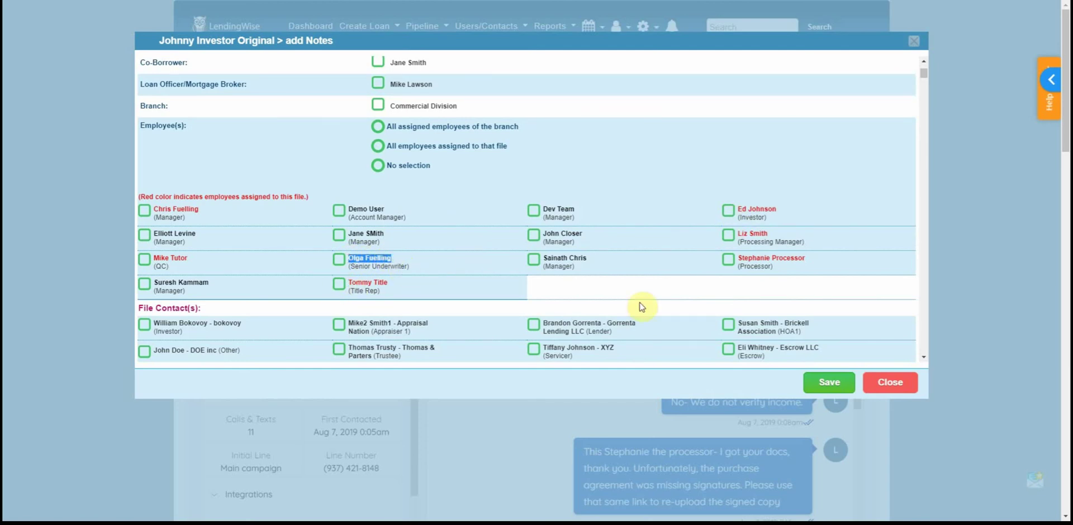
{"action": "scroll", "coordinate": [441, 282], "scroll_direction": "down", "scroll_amount": 4}
{"action": "scroll", "coordinate": [435, 292], "scroll_direction": "up", "scroll_amount": 1}
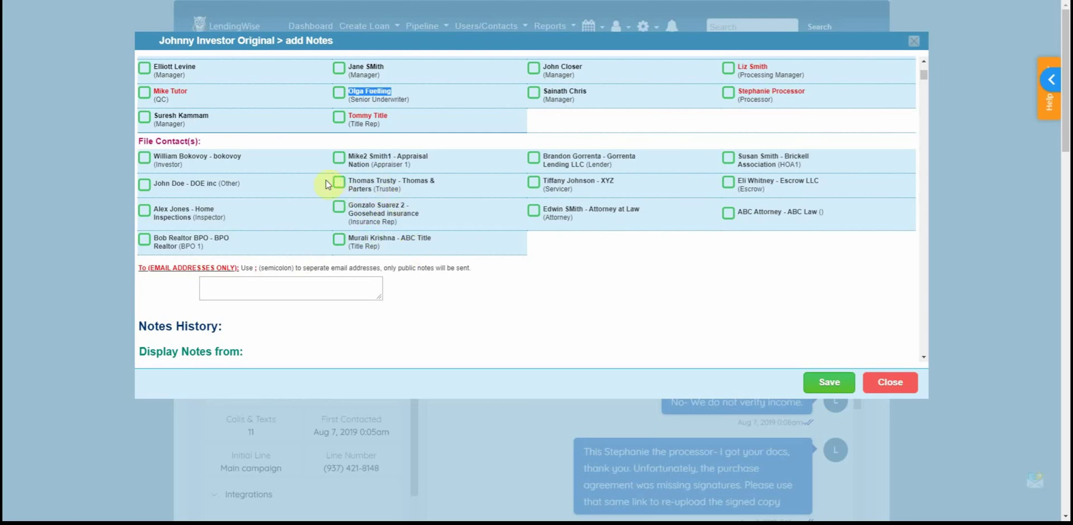
{"action": "scroll", "coordinate": [326, 184], "scroll_direction": "down", "scroll_amount": 1}
{"action": "left_click", "coordinate": [274, 235]}
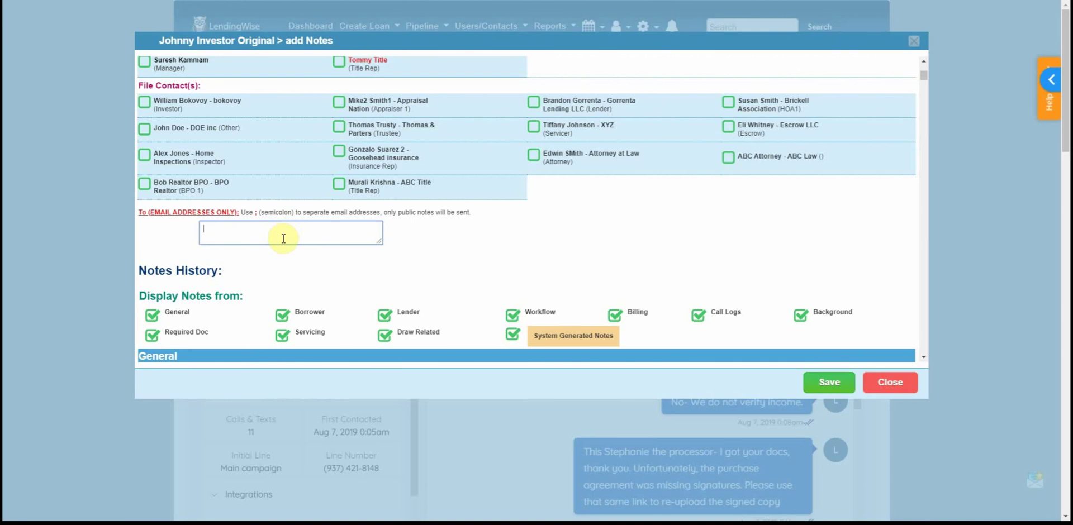
Review the notes history and its display filters, including the General entries, and close the note form without saving.
{"action": "scroll", "coordinate": [284, 239], "scroll_direction": "up", "scroll_amount": 9}
{"action": "scroll", "coordinate": [311, 175], "scroll_direction": "down", "scroll_amount": 10}
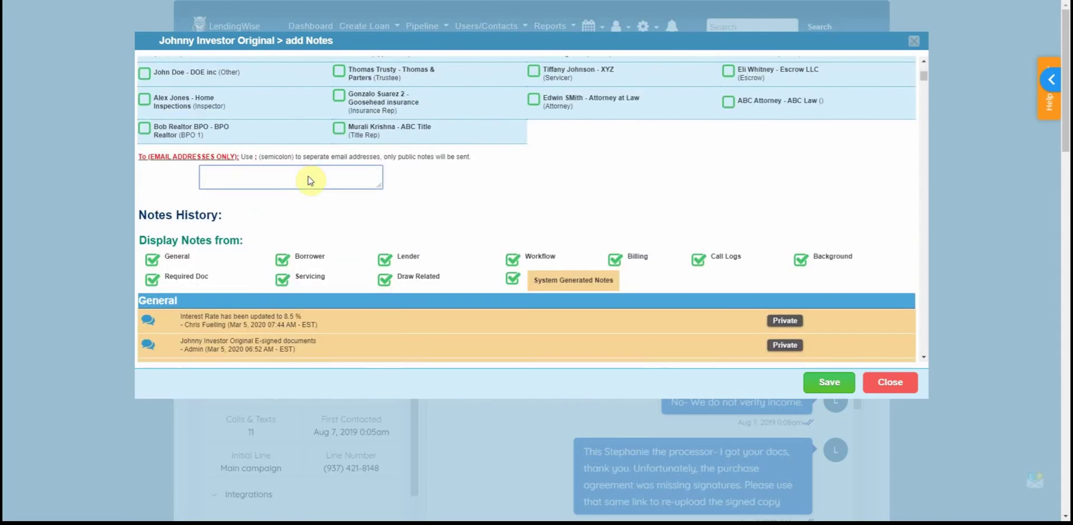
{"action": "scroll", "coordinate": [385, 202], "scroll_direction": "down", "scroll_amount": 3}
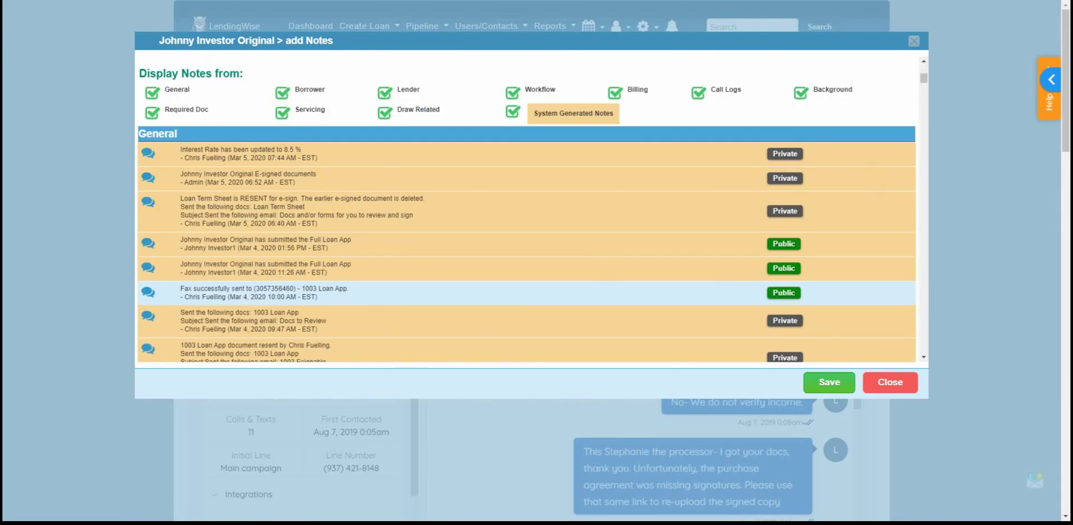
{"action": "scroll", "coordinate": [622, 229], "scroll_direction": "up", "scroll_amount": 6}
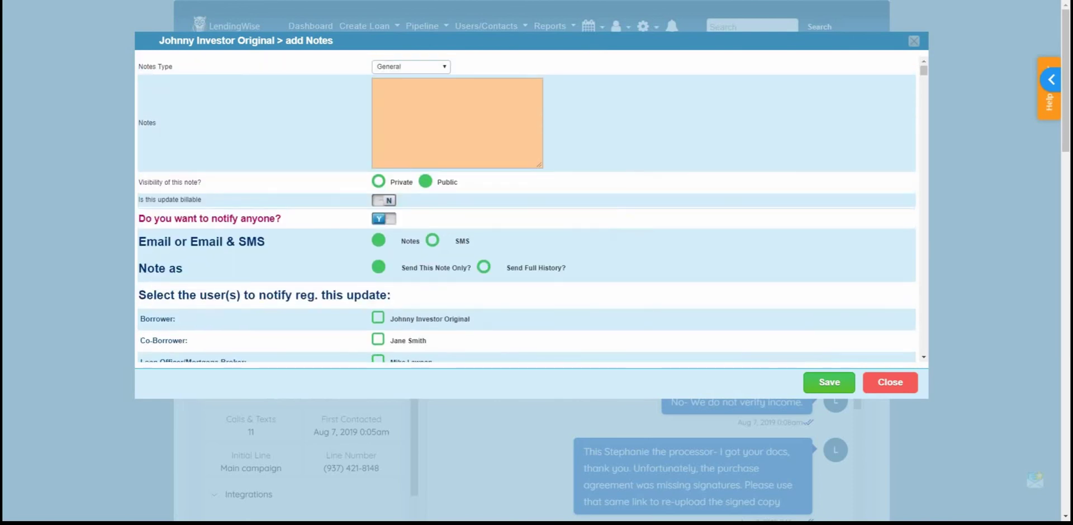
{"action": "key", "text": "Escape"}
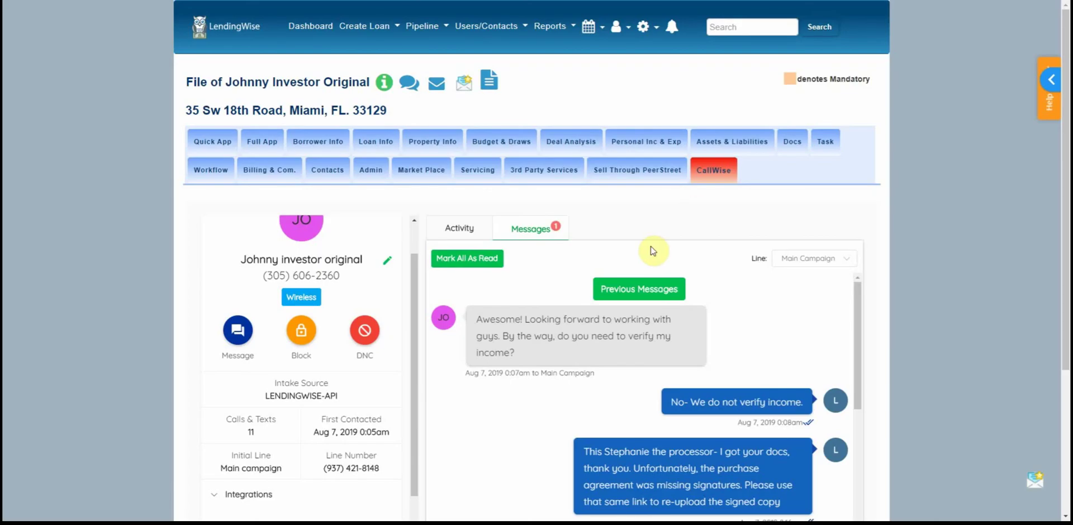